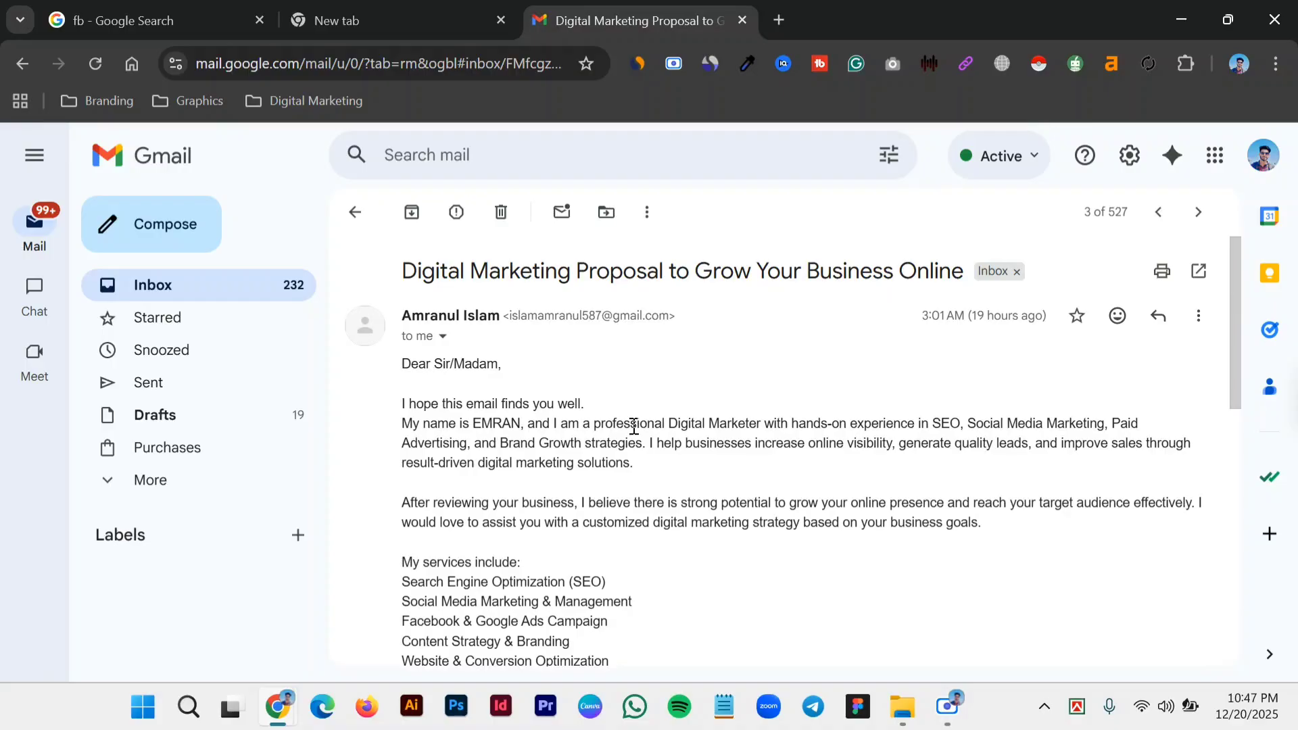
# - Examine the signature block at the end of the open email, including its contact details, photo, social icons and banner
pyautogui.scroll(-7, 592, 442)
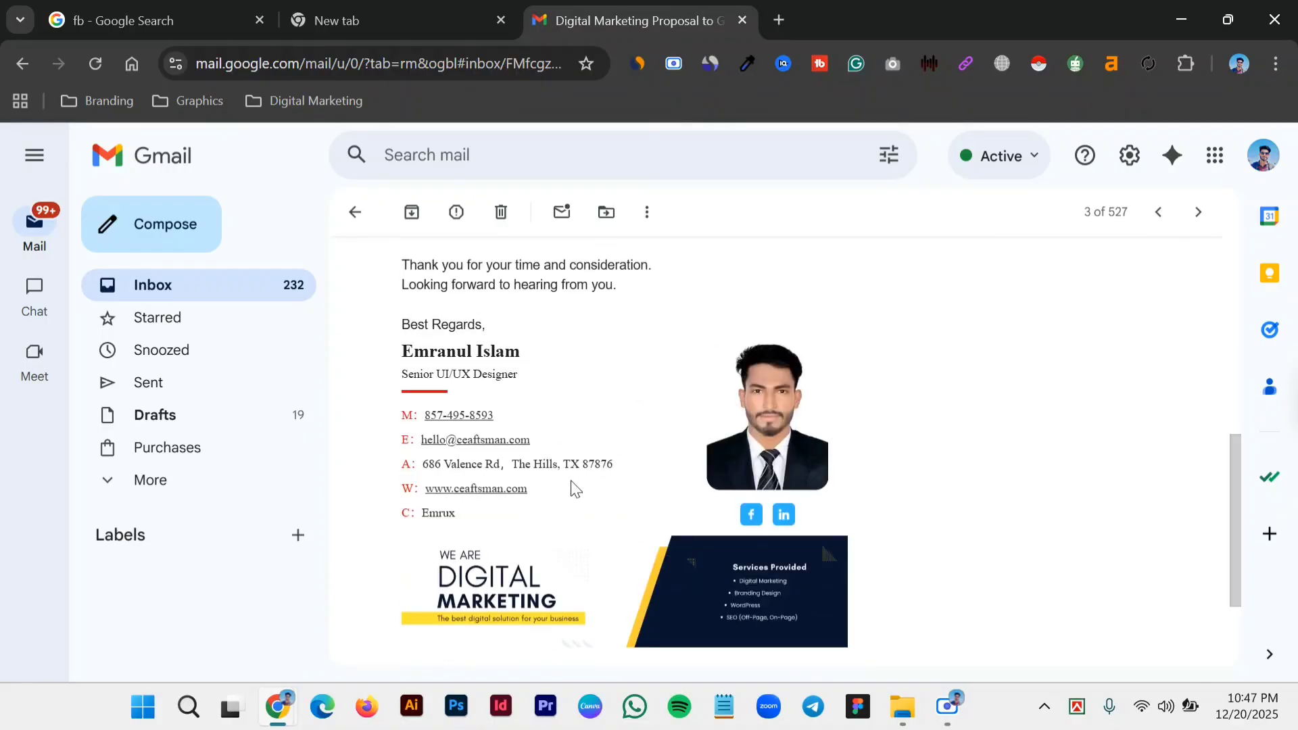
pyautogui.scroll(3, 571, 488)
pyautogui.scroll(-2, 571, 488)
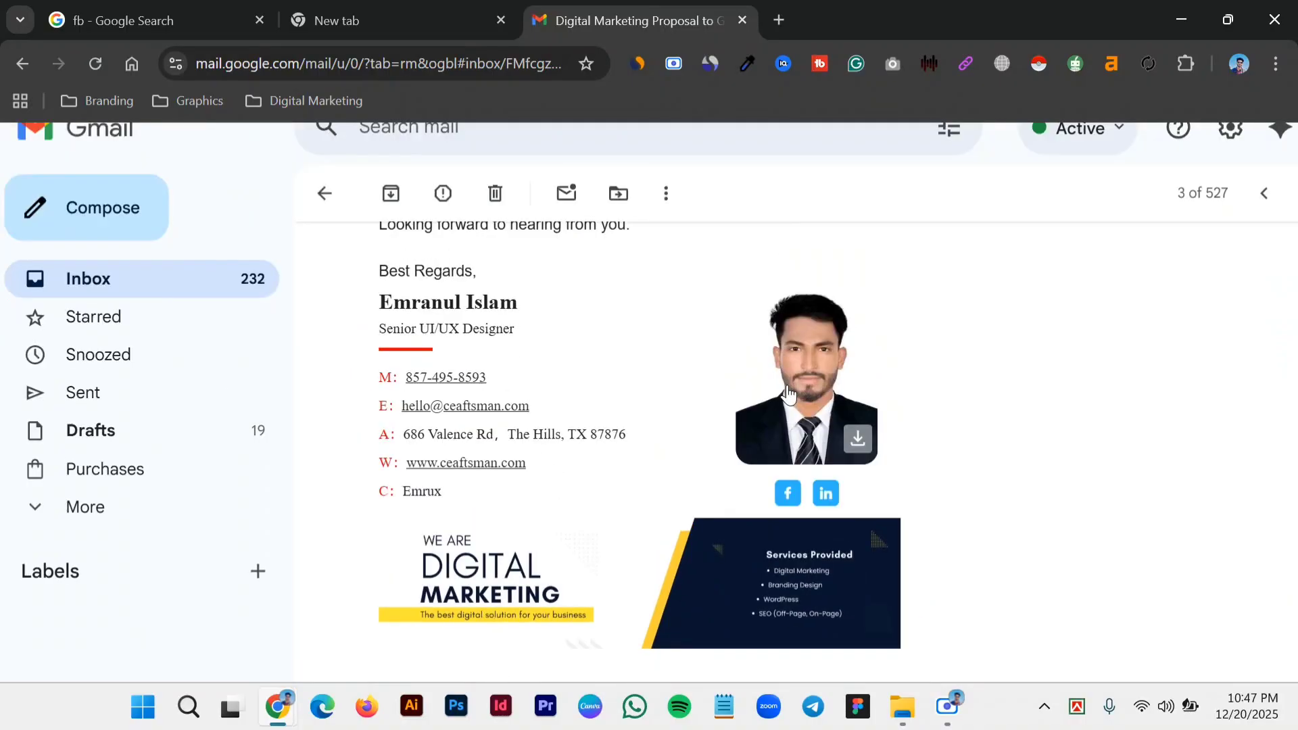
pyautogui.scroll(3, 788, 392)
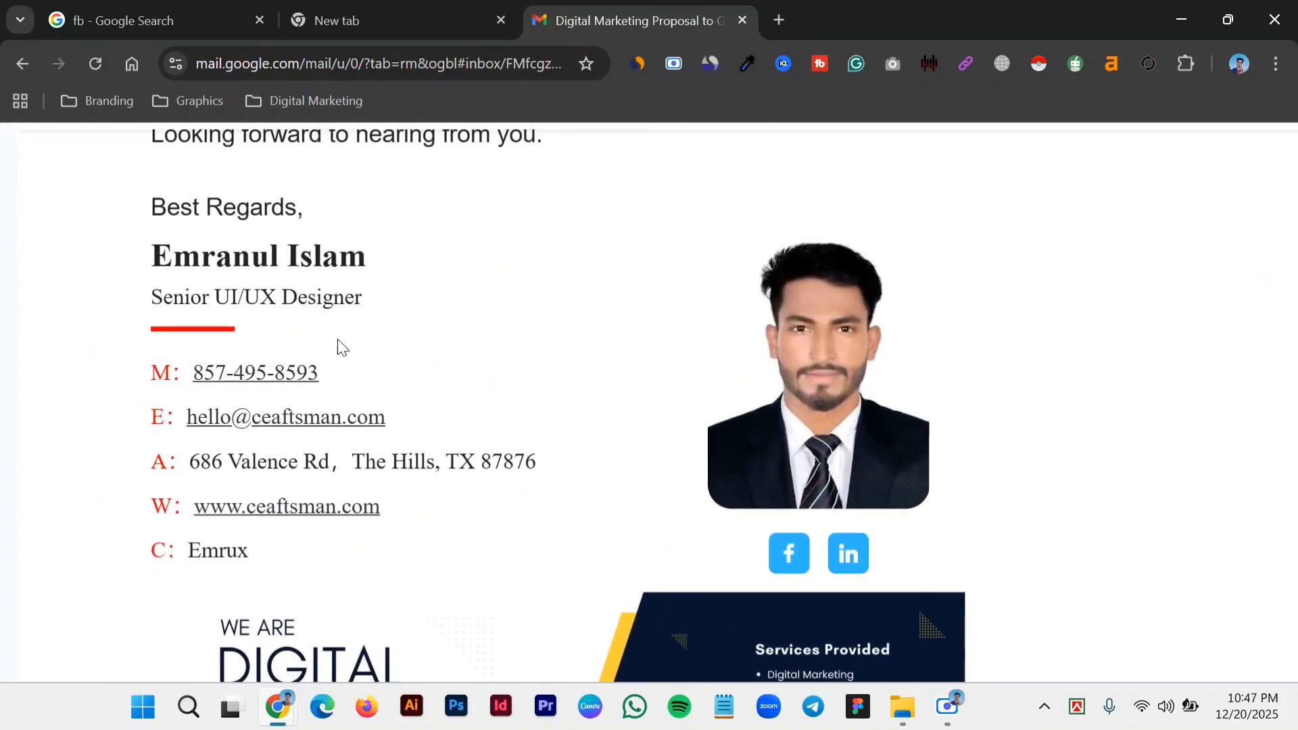
pyautogui.scroll(-1, 292, 441)
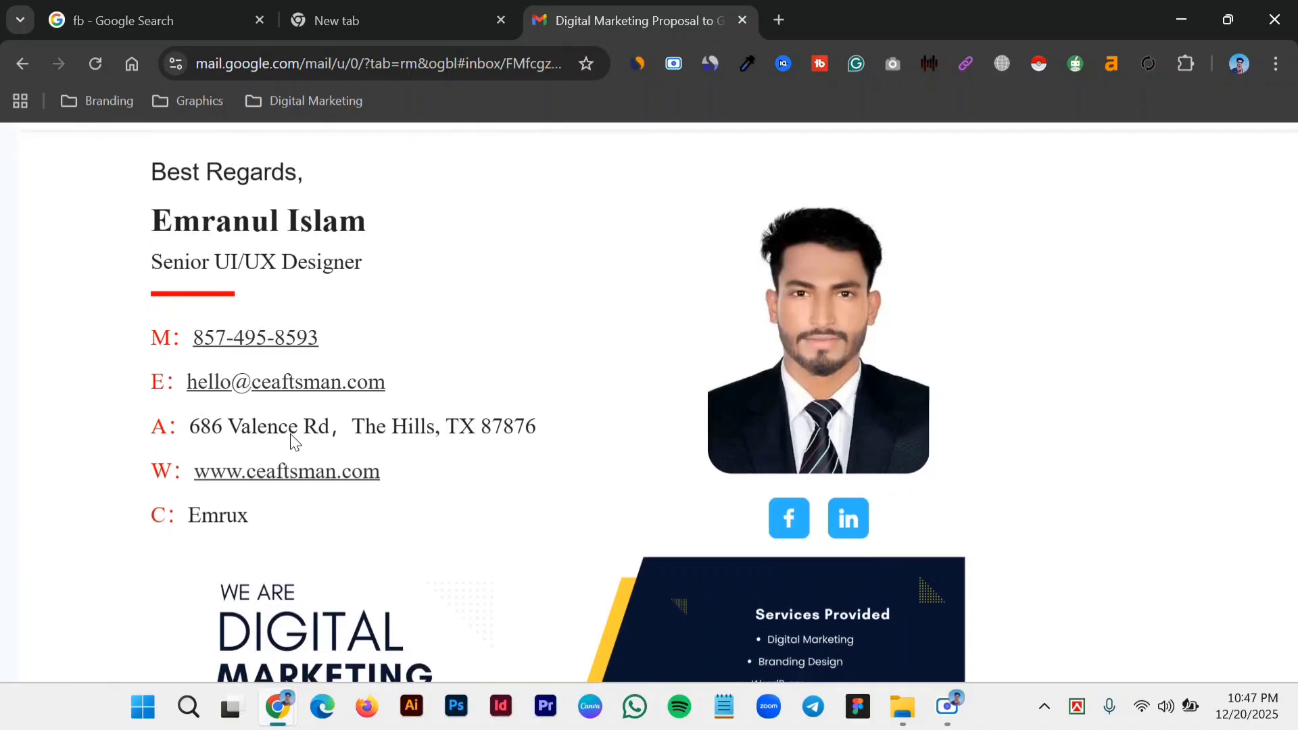
pyautogui.scroll(-1, 428, 473)
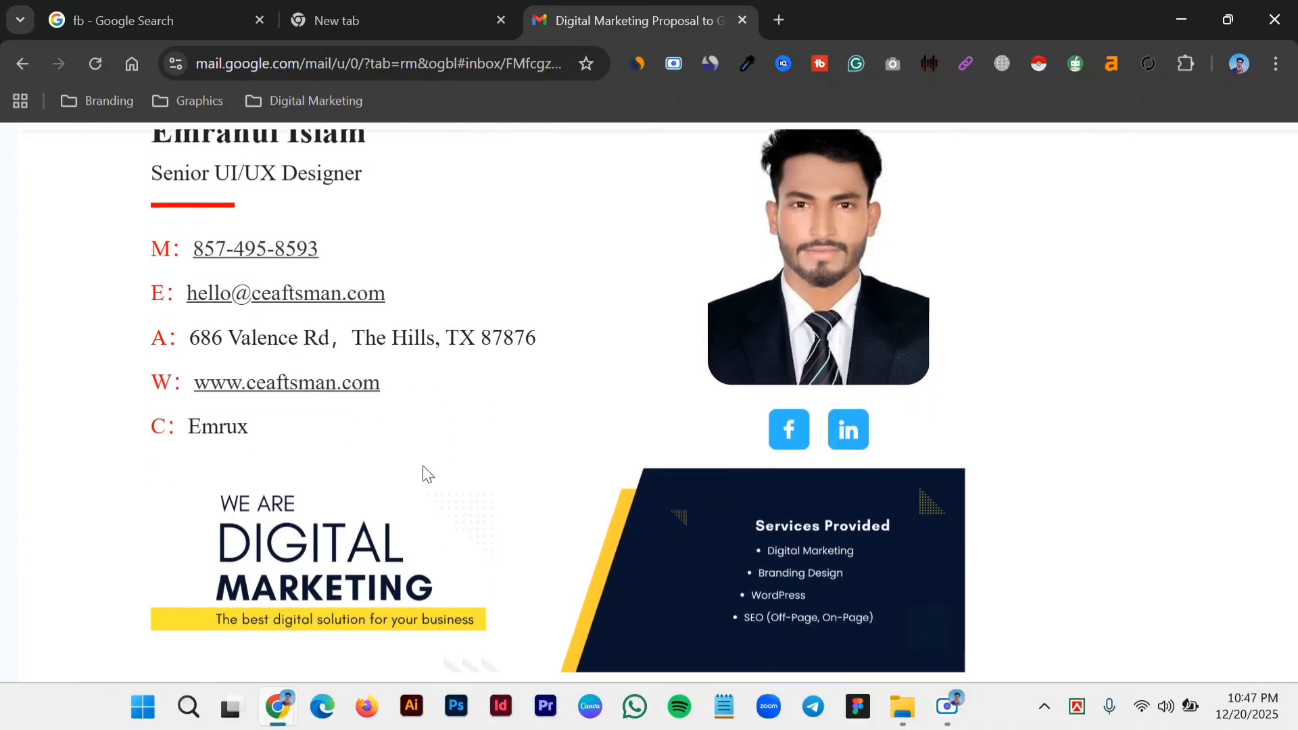
pyautogui.moveTo(770, 336)
pyautogui.moveTo(477, 549)
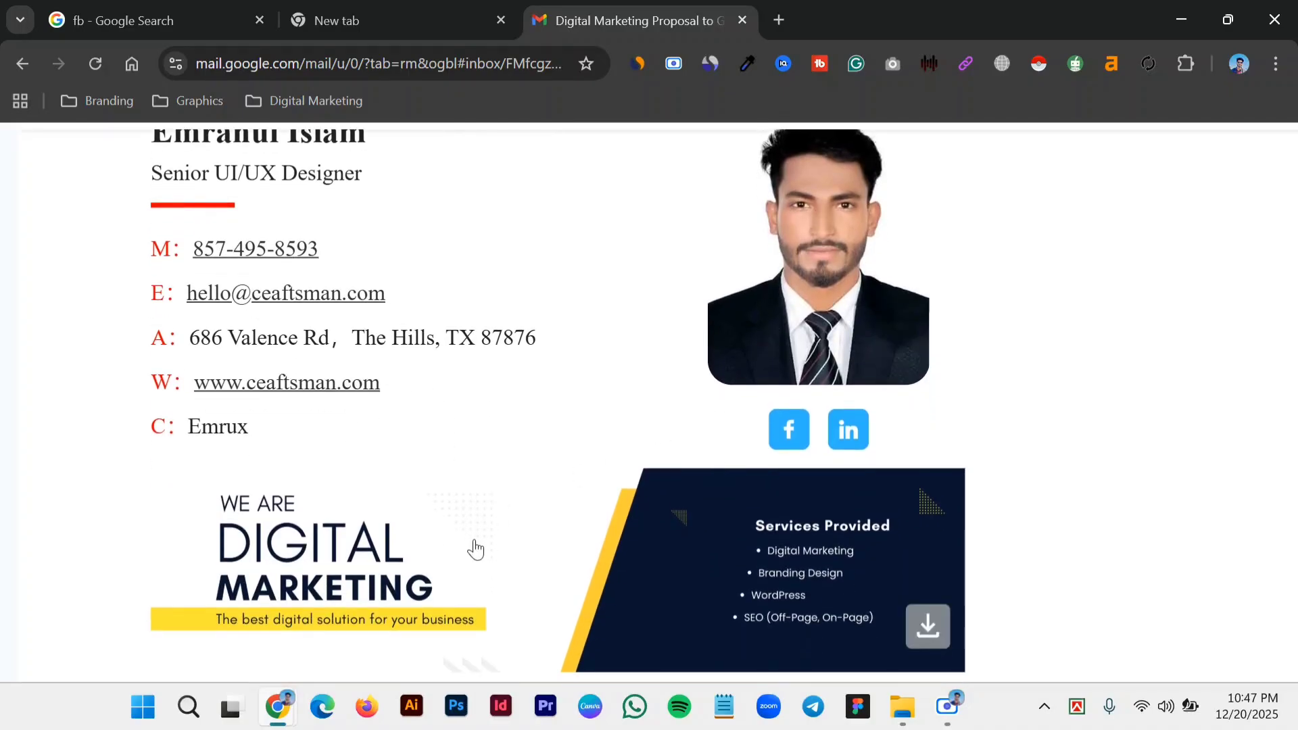
pyautogui.scroll(-1, 491, 555)
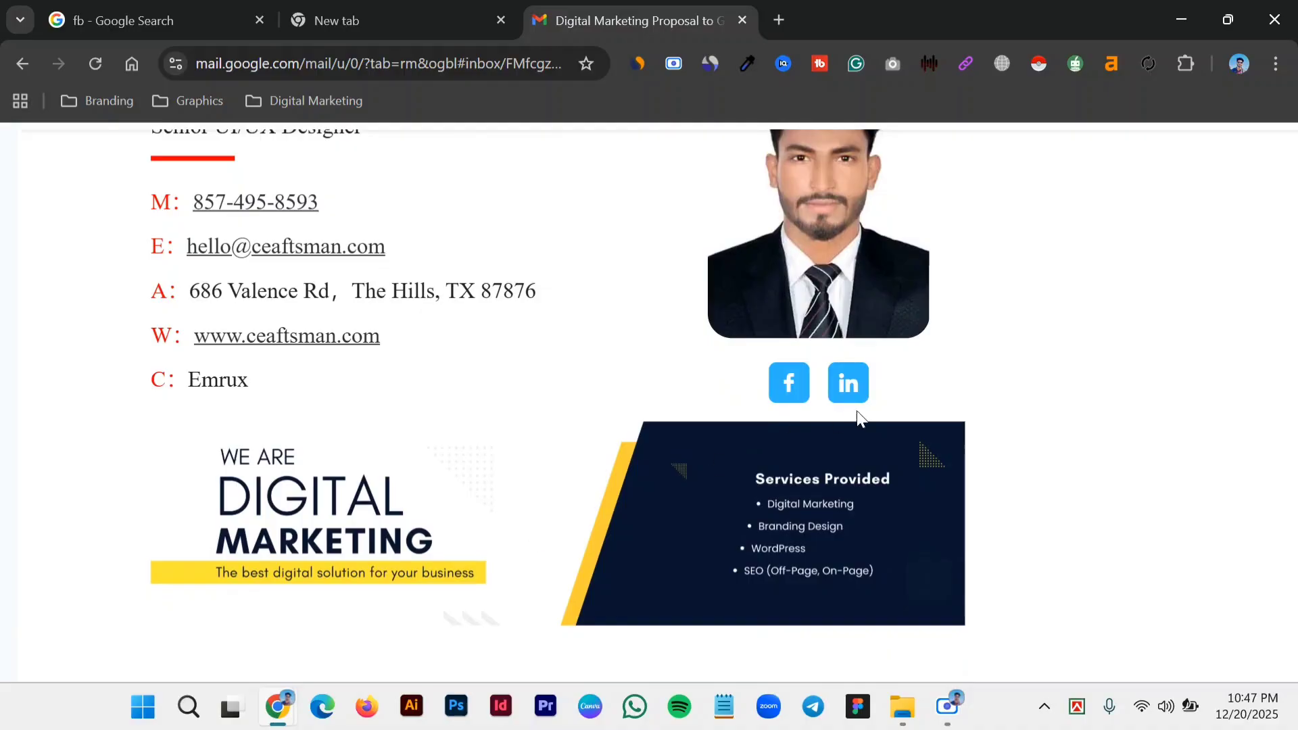
pyautogui.scroll(3, 875, 415)
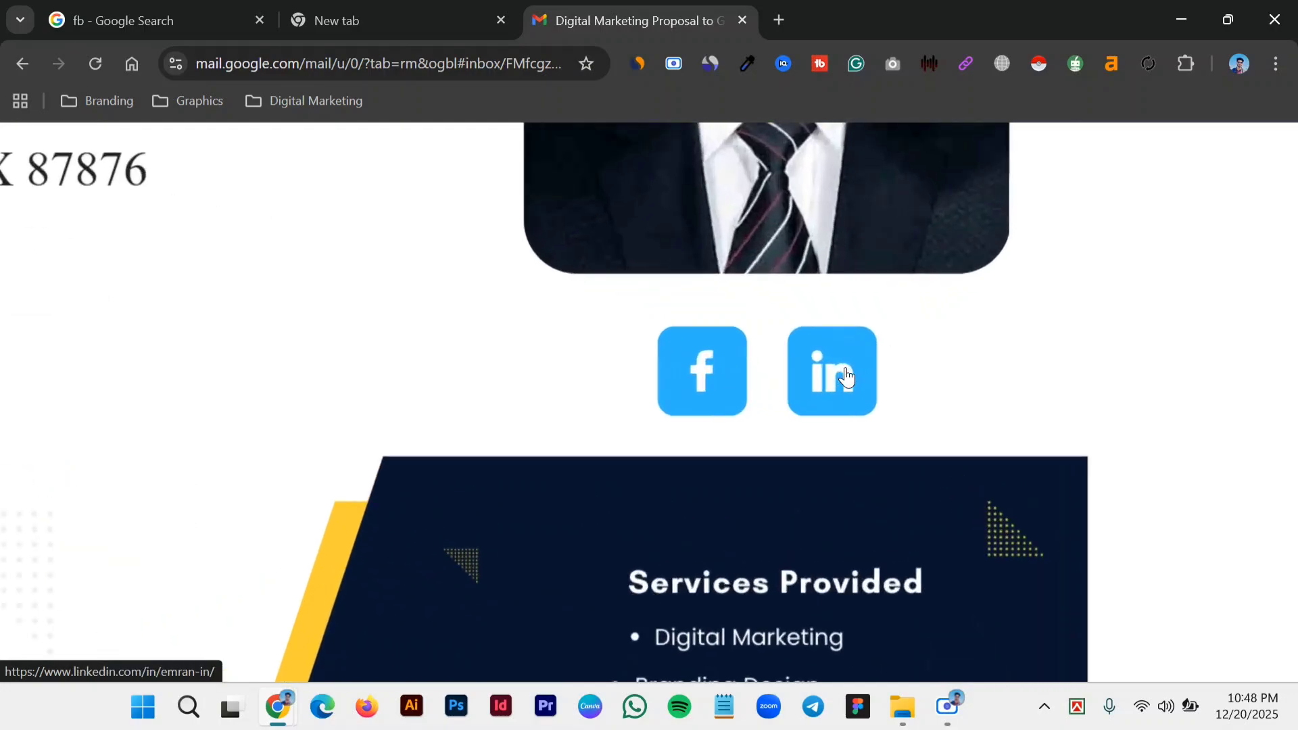
# - Follow the LinkedIn icon in the email signature and look over the linked profile page
pyautogui.click(822, 372)
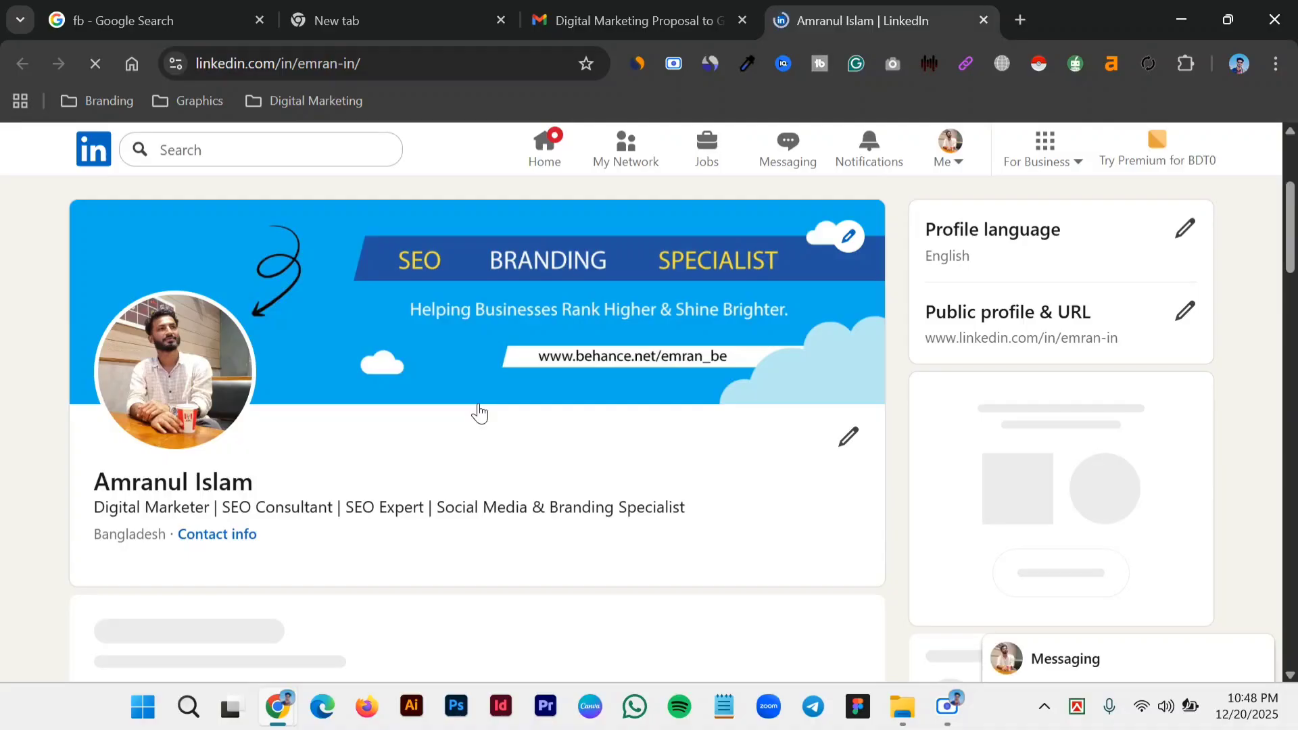
pyautogui.scroll(-5, 479, 410)
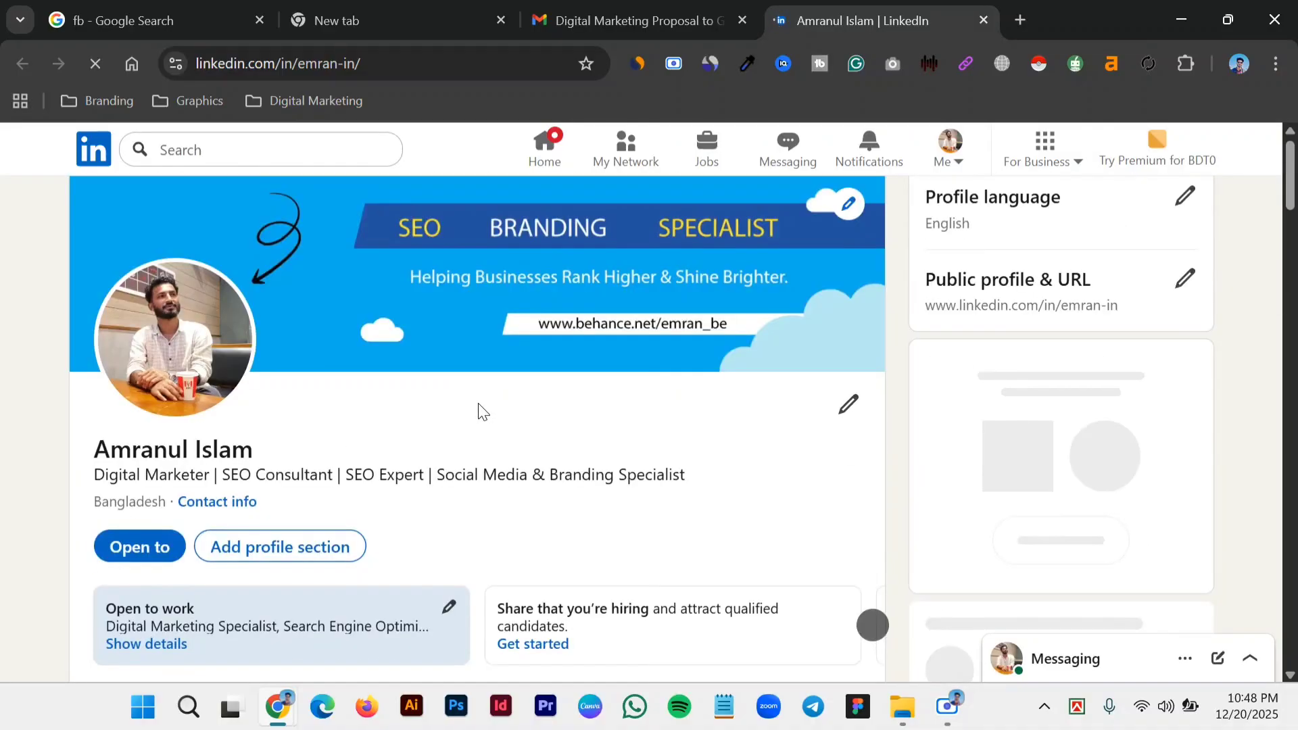
pyautogui.scroll(-2, 479, 408)
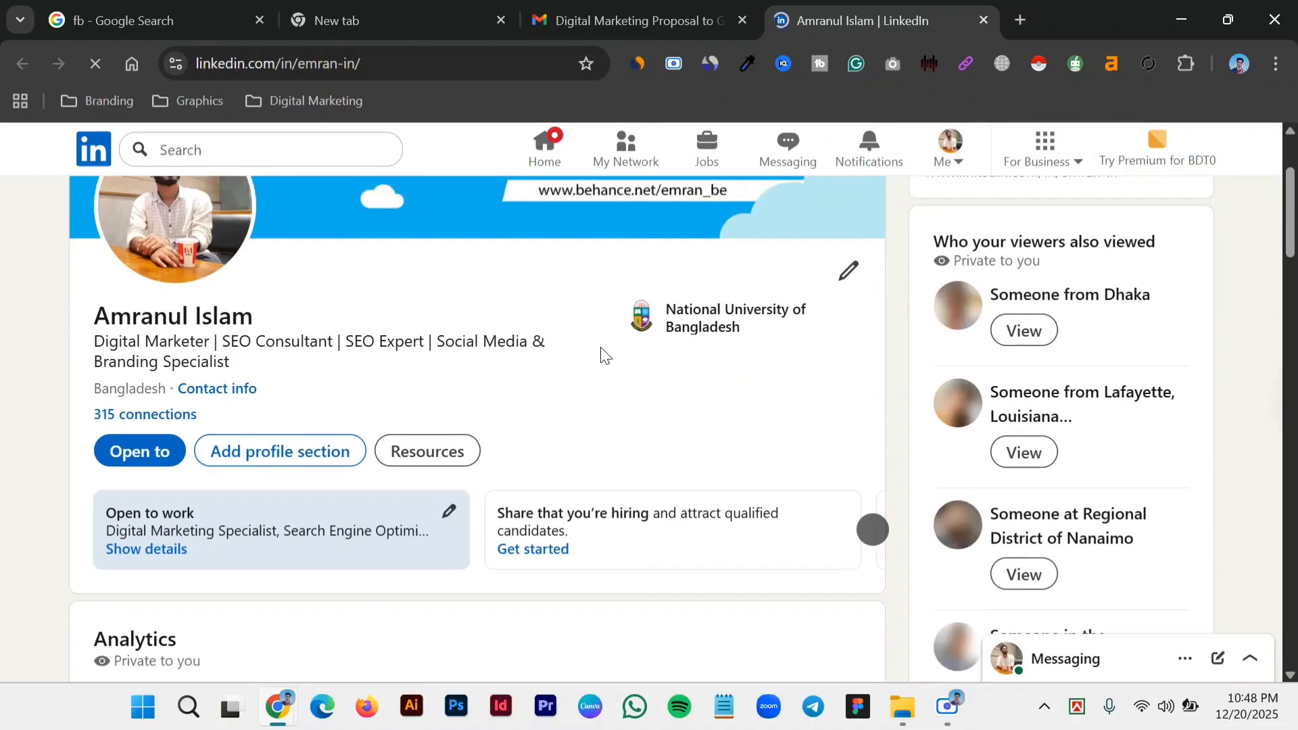
pyautogui.scroll(3, 603, 354)
pyautogui.scroll(-3, 601, 352)
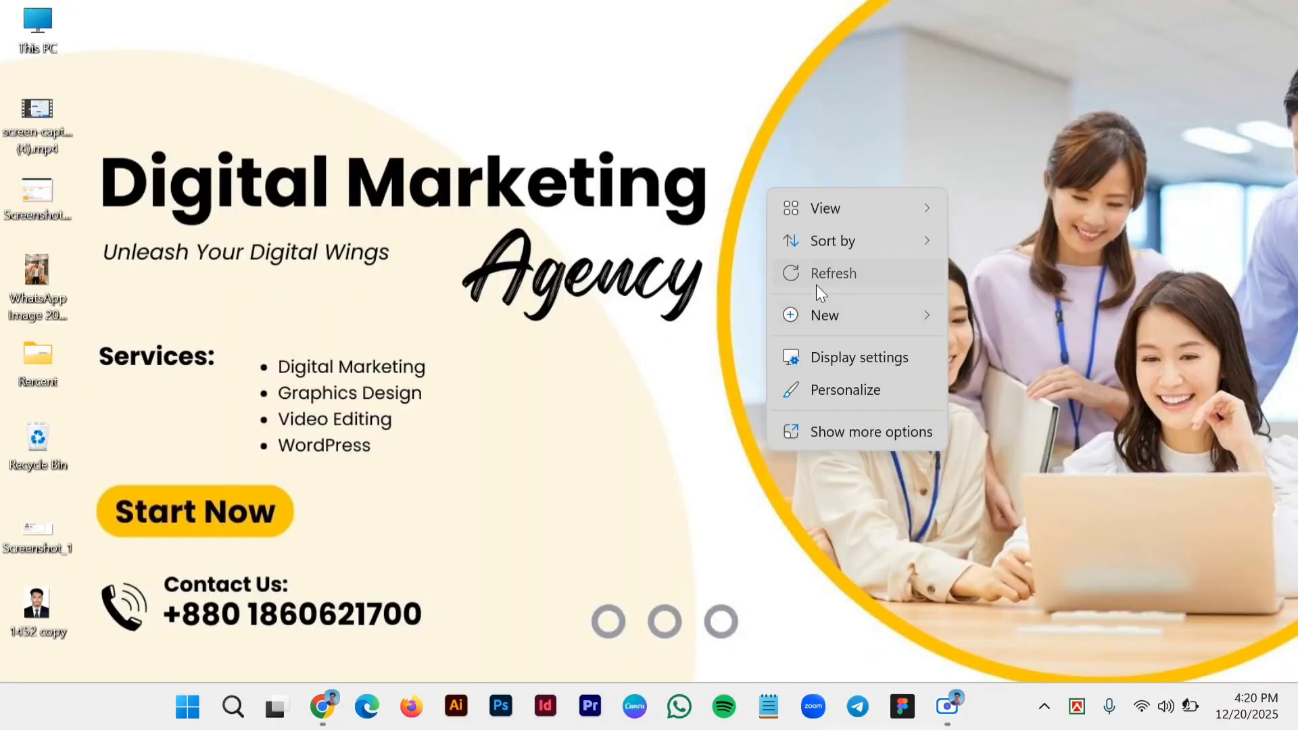
pyautogui.click(816, 286)
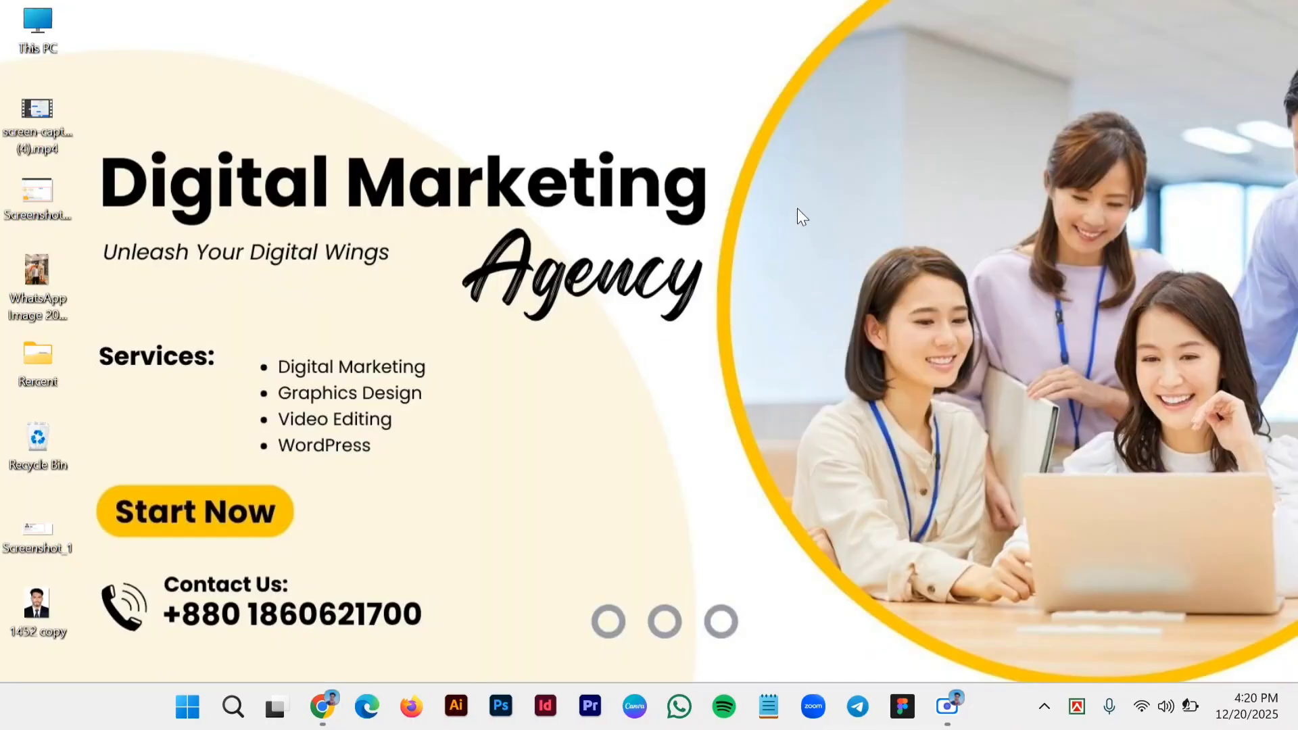
pyautogui.rightClick(733, 176)
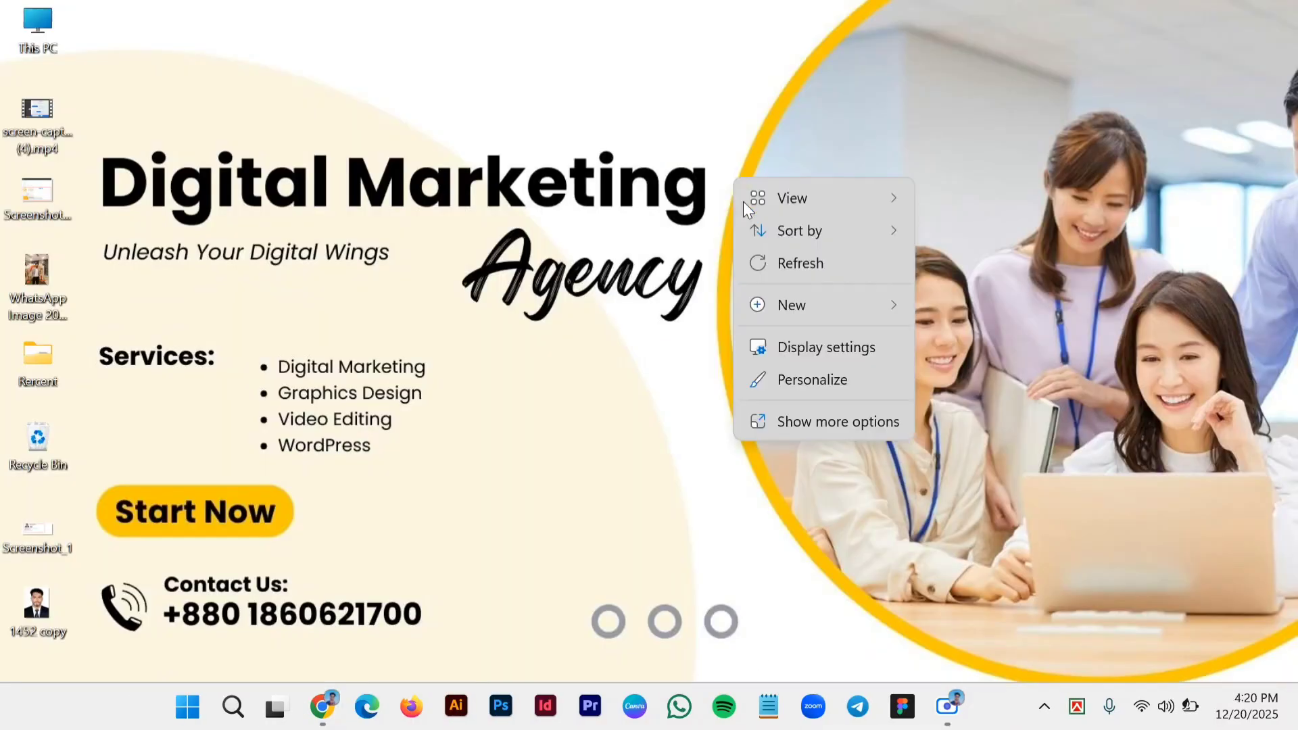
pyautogui.click(765, 274)
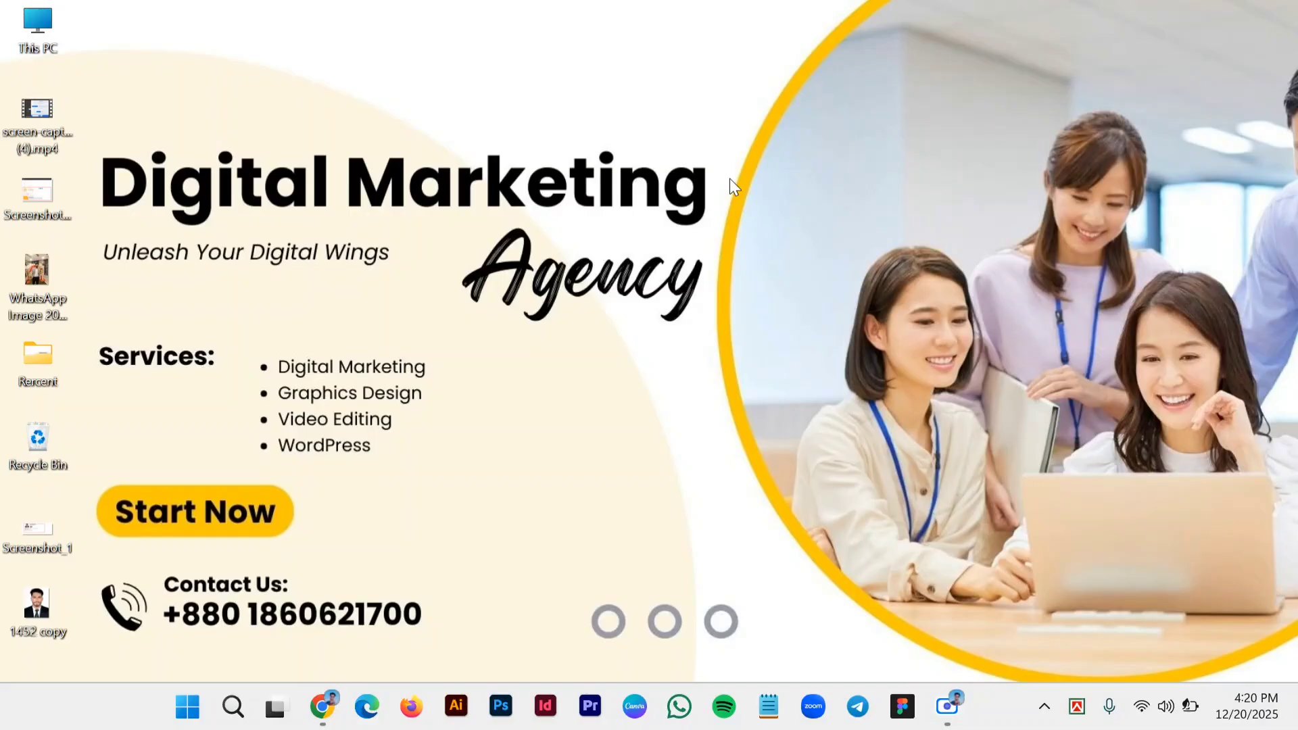
pyautogui.rightClick(729, 178)
pyautogui.click(763, 261)
# - View the example email signature in Screenshot_49.jpg from the desktop, then close the image
pyautogui.doubleClick(51, 184)
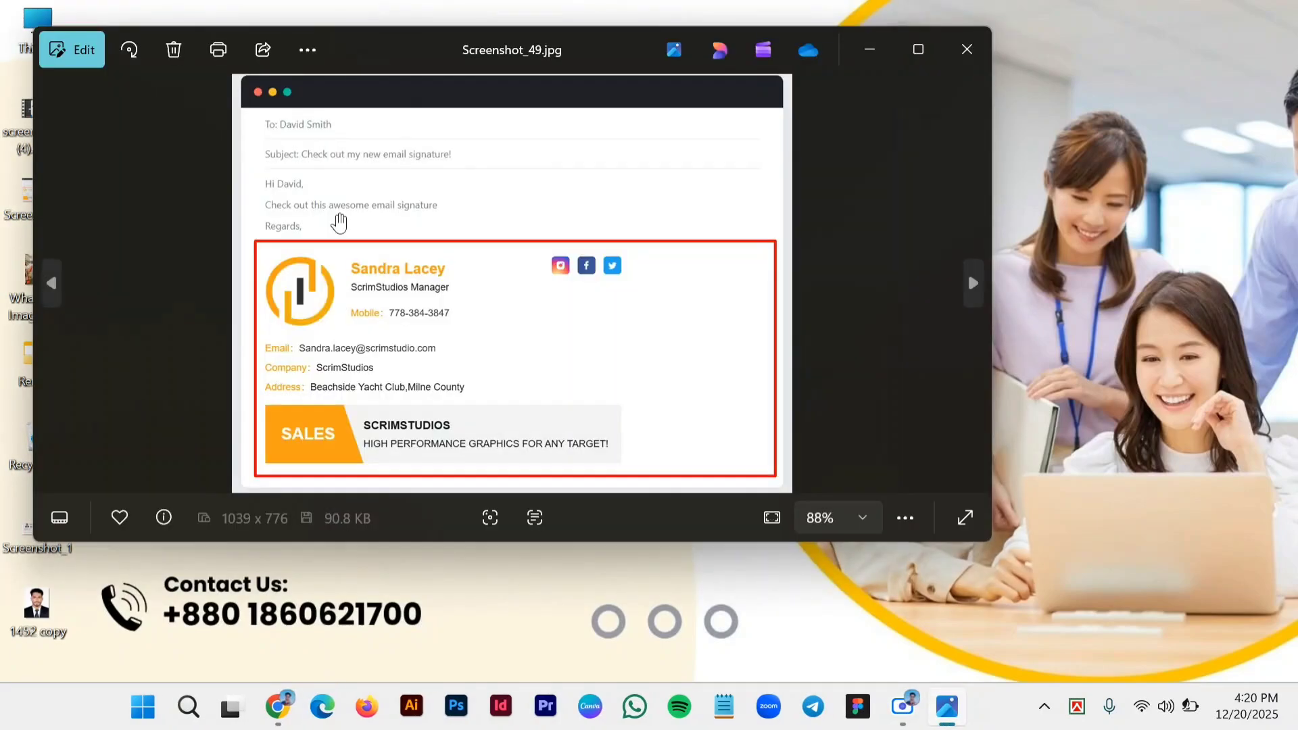
pyautogui.scroll(2, 339, 219)
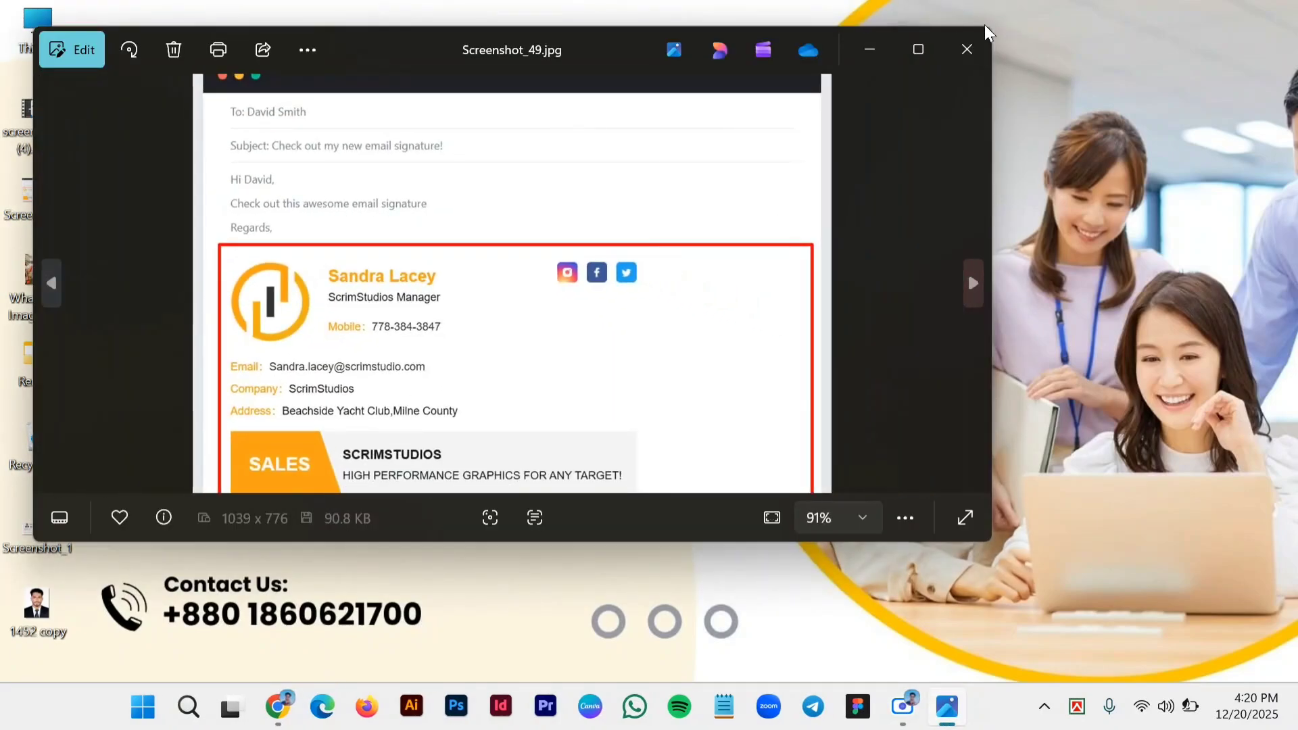
pyautogui.click(967, 48)
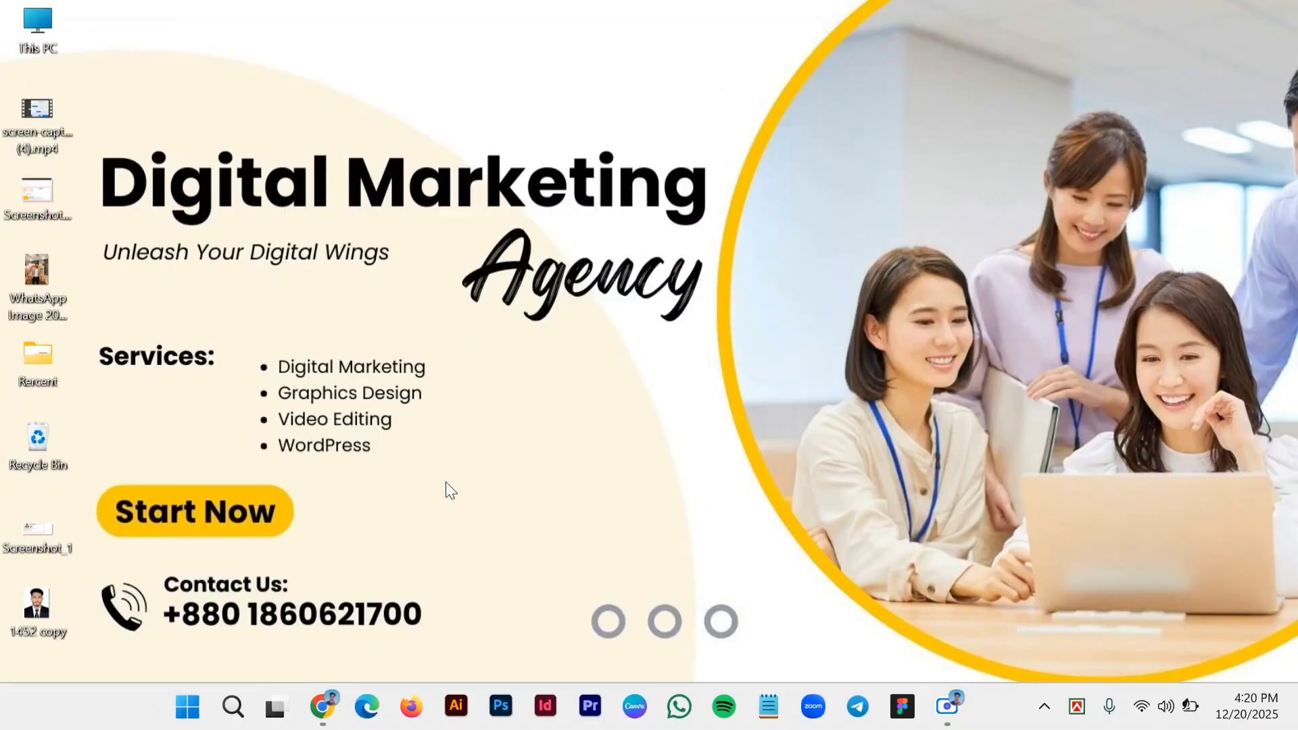
# - Switch to Chrome, search Google for "logo ai email signature" and open LogoAI's Free Email Signature Generator result
pyautogui.moveTo(322, 706)
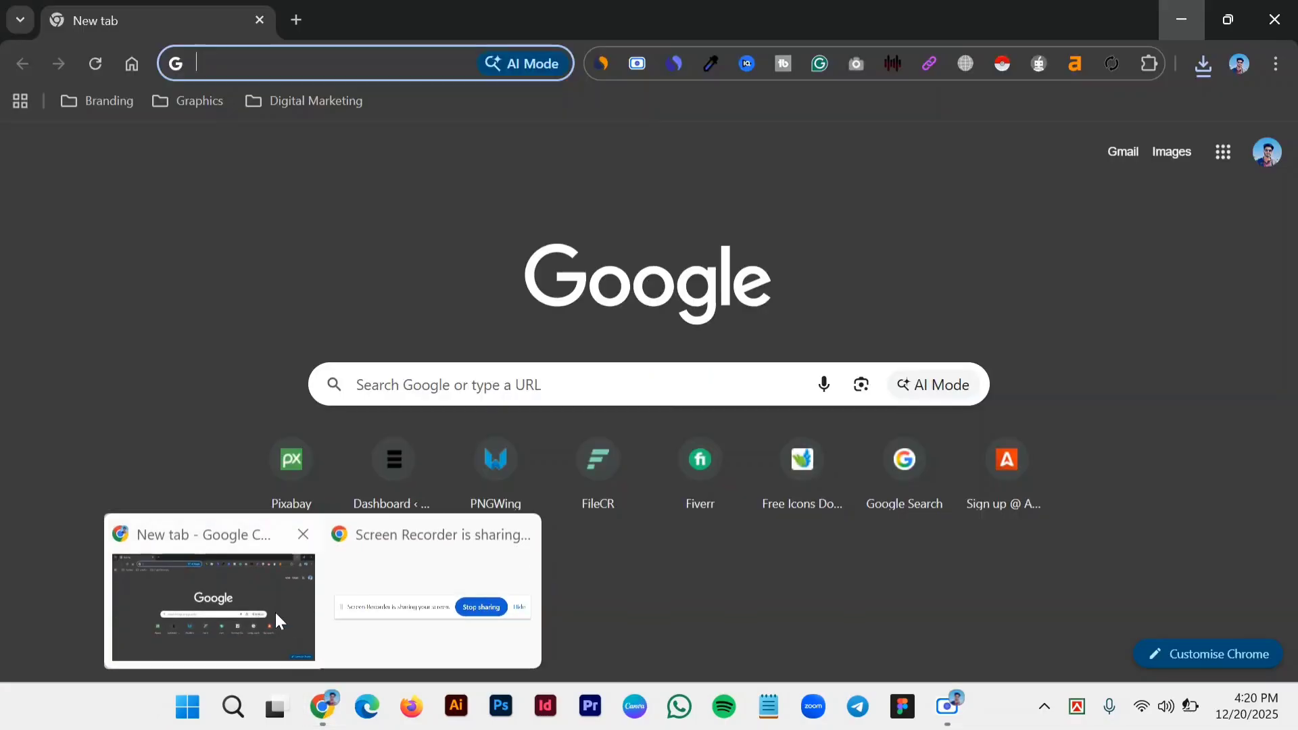
pyautogui.click(274, 613)
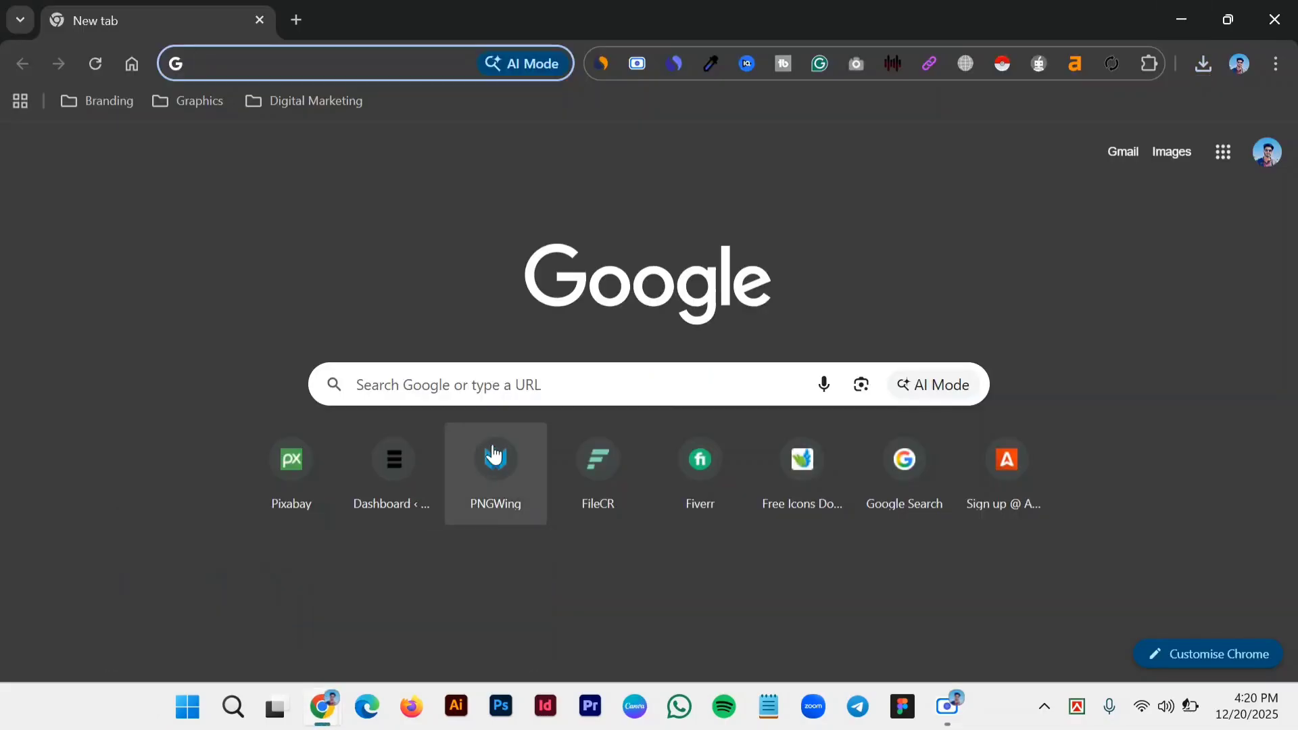
pyautogui.click(531, 387)
pyautogui.write('lo')
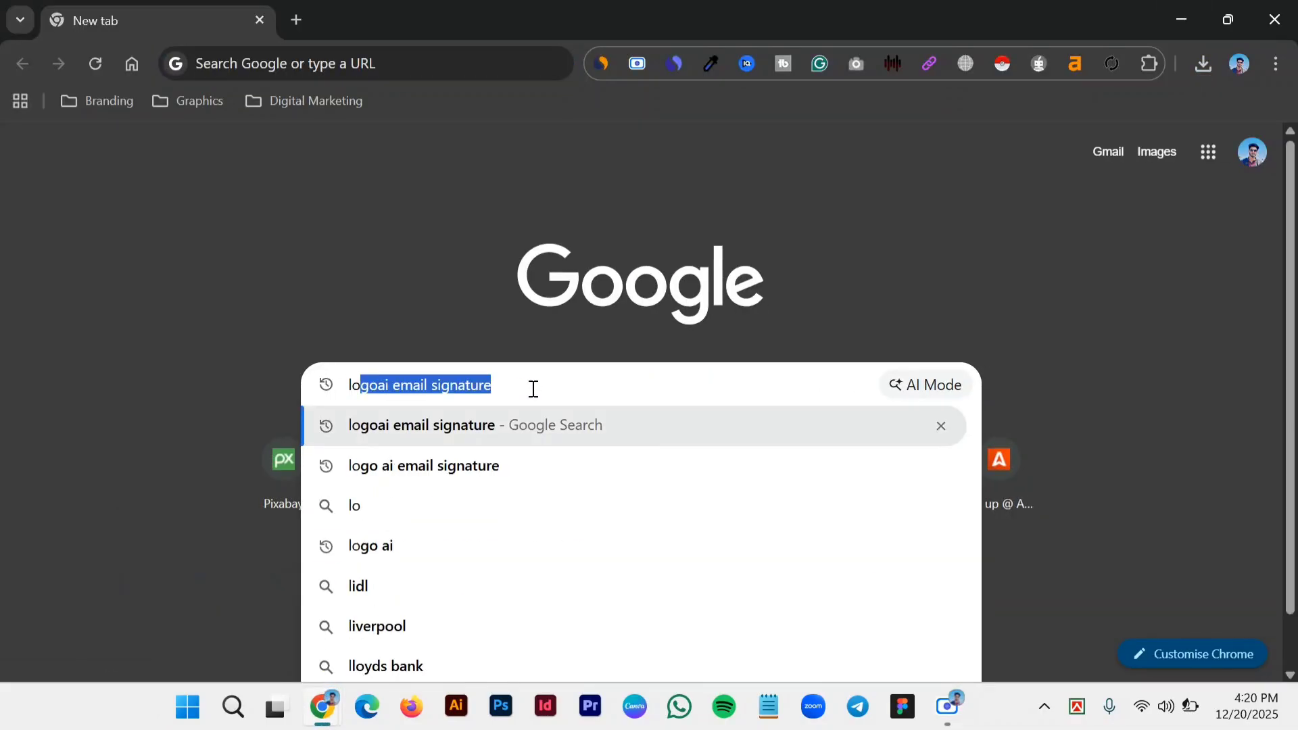
pyautogui.write('go ai')
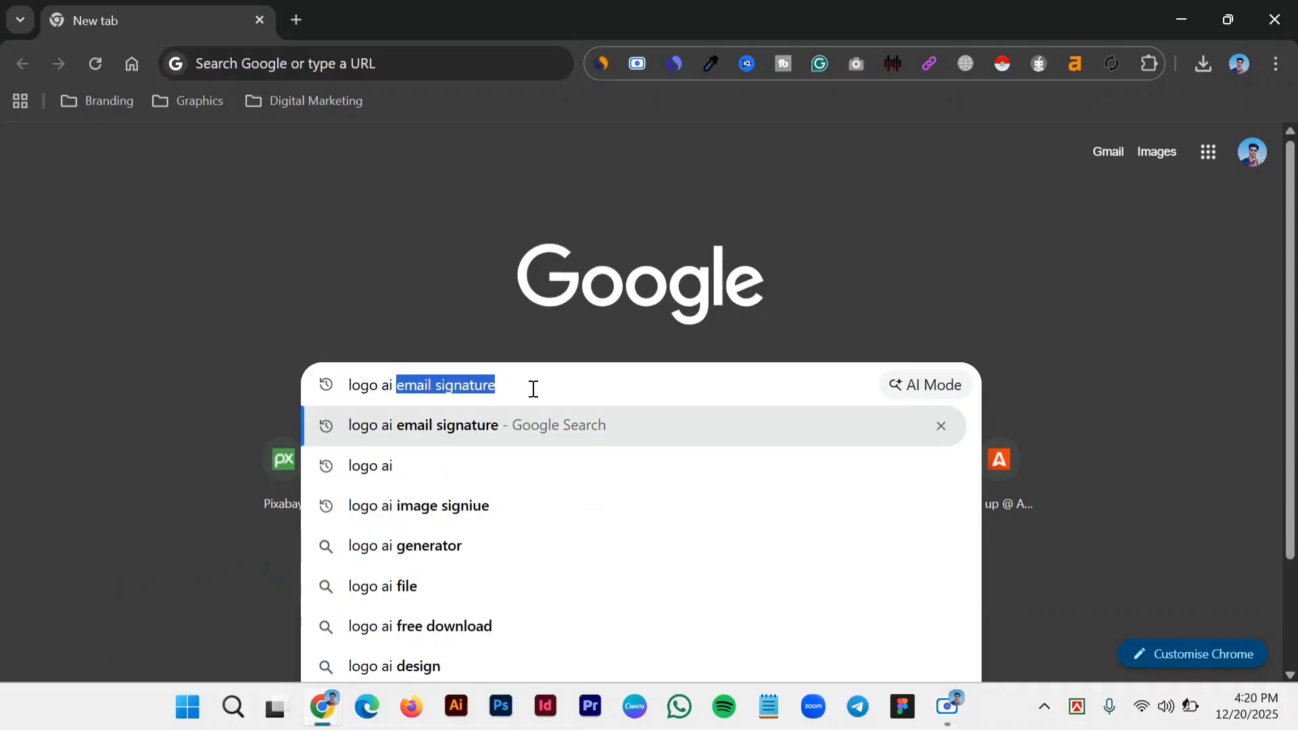
pyautogui.press('Return')
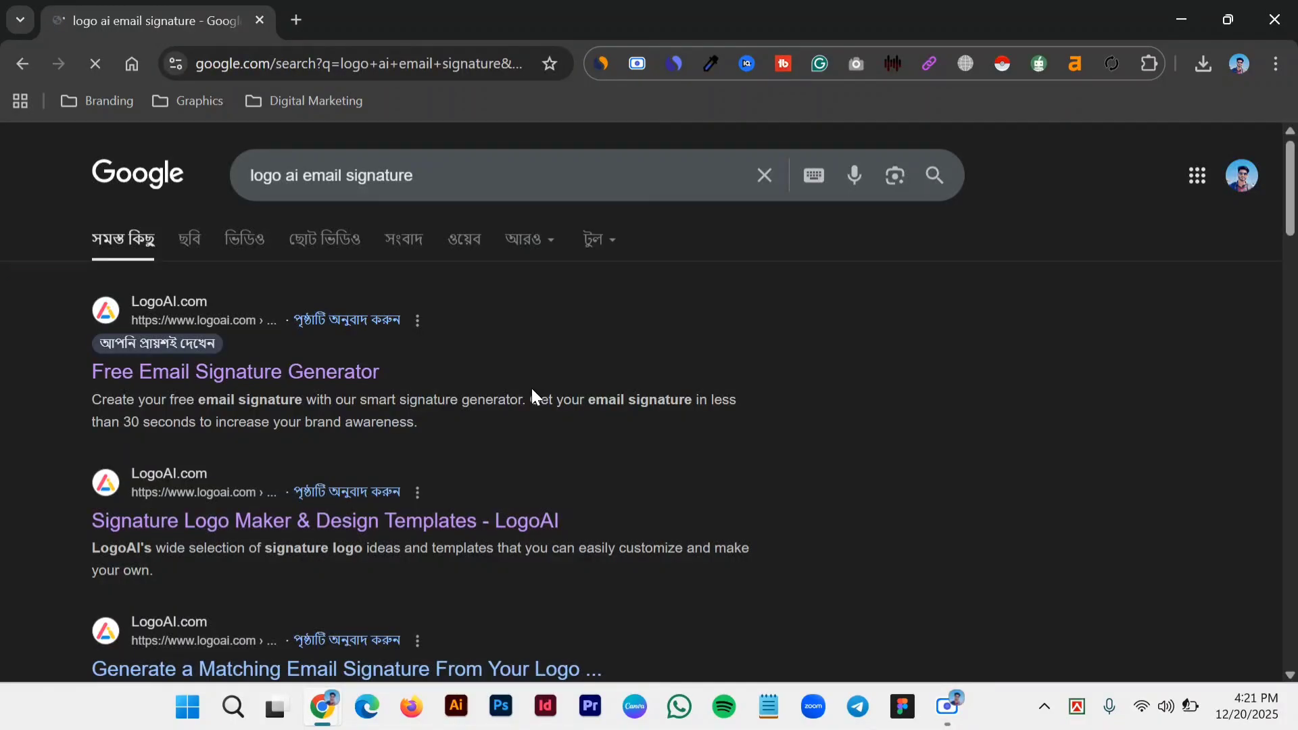
pyautogui.keyDown('ctrl'); pyautogui.scroll(3, 168, 418); pyautogui.keyUp('ctrl')
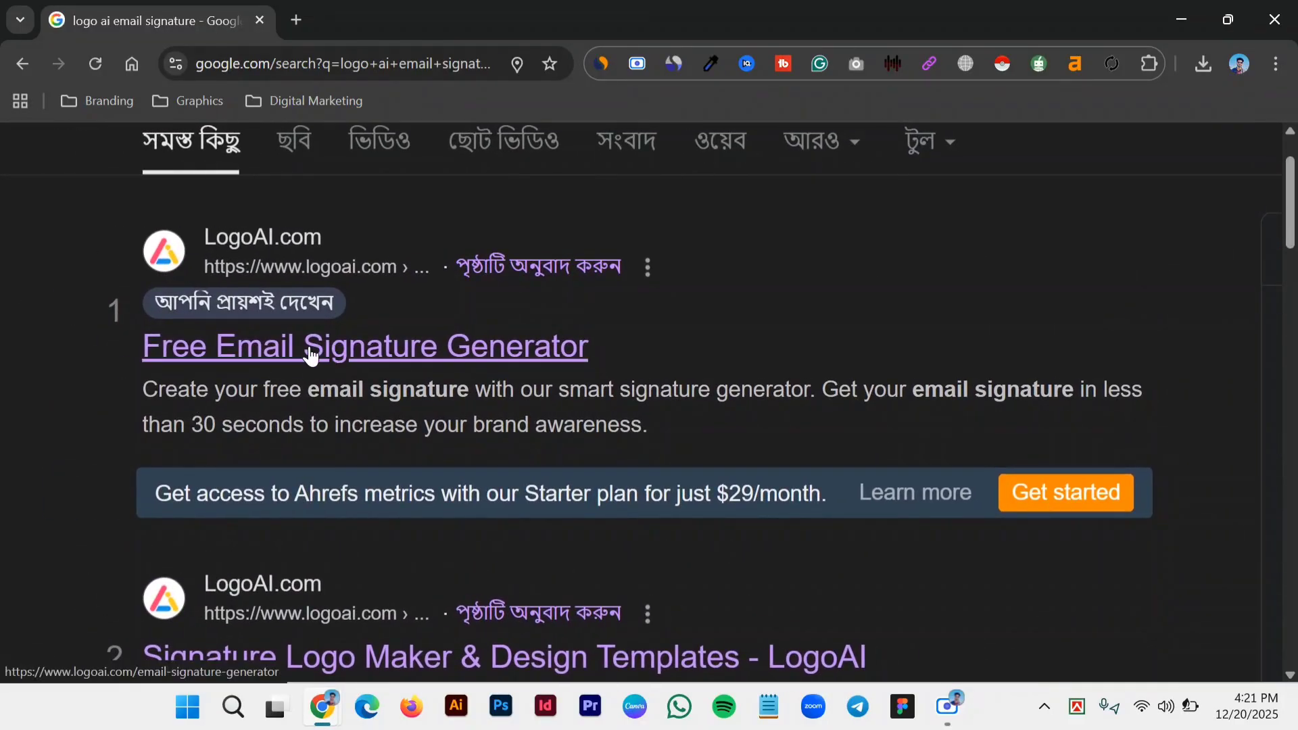
pyautogui.click(310, 348)
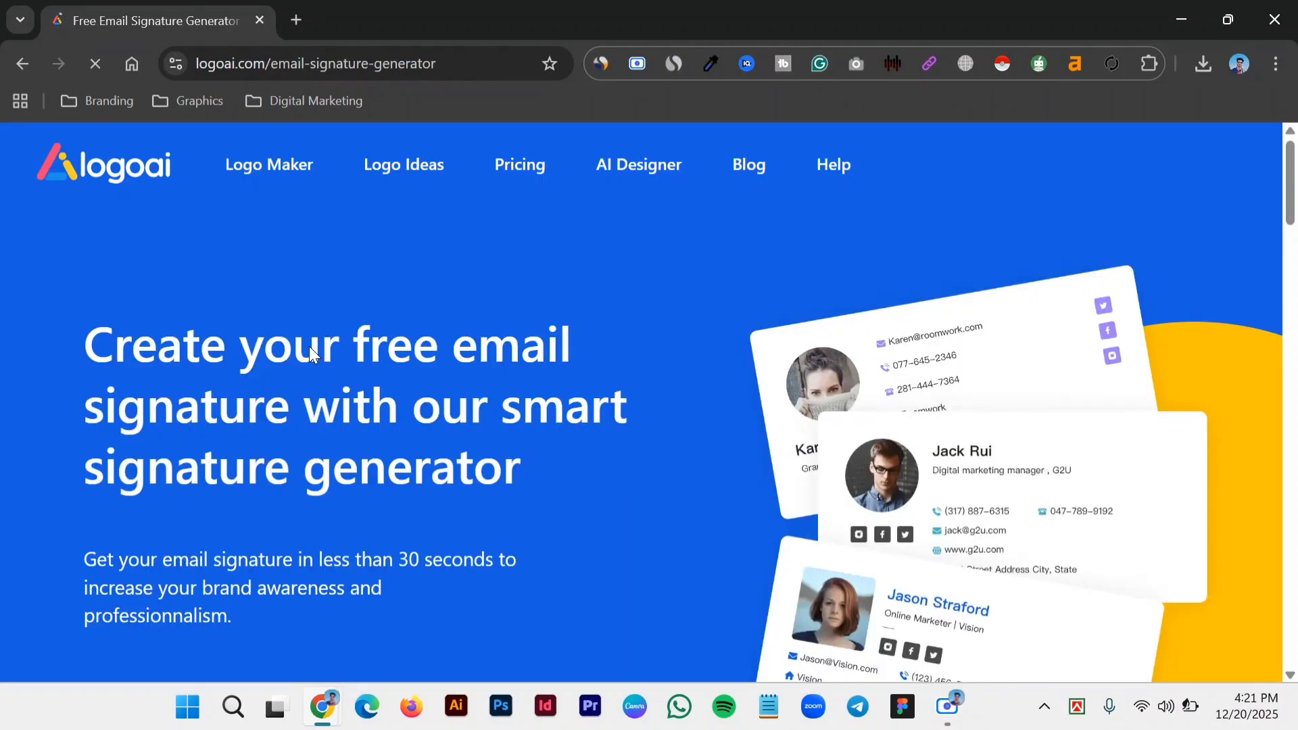
# - Choose the Senior UI/UX Designer signature template with the FlawlessPhysio Studio logo
pyautogui.scroll(-3, 322, 322)
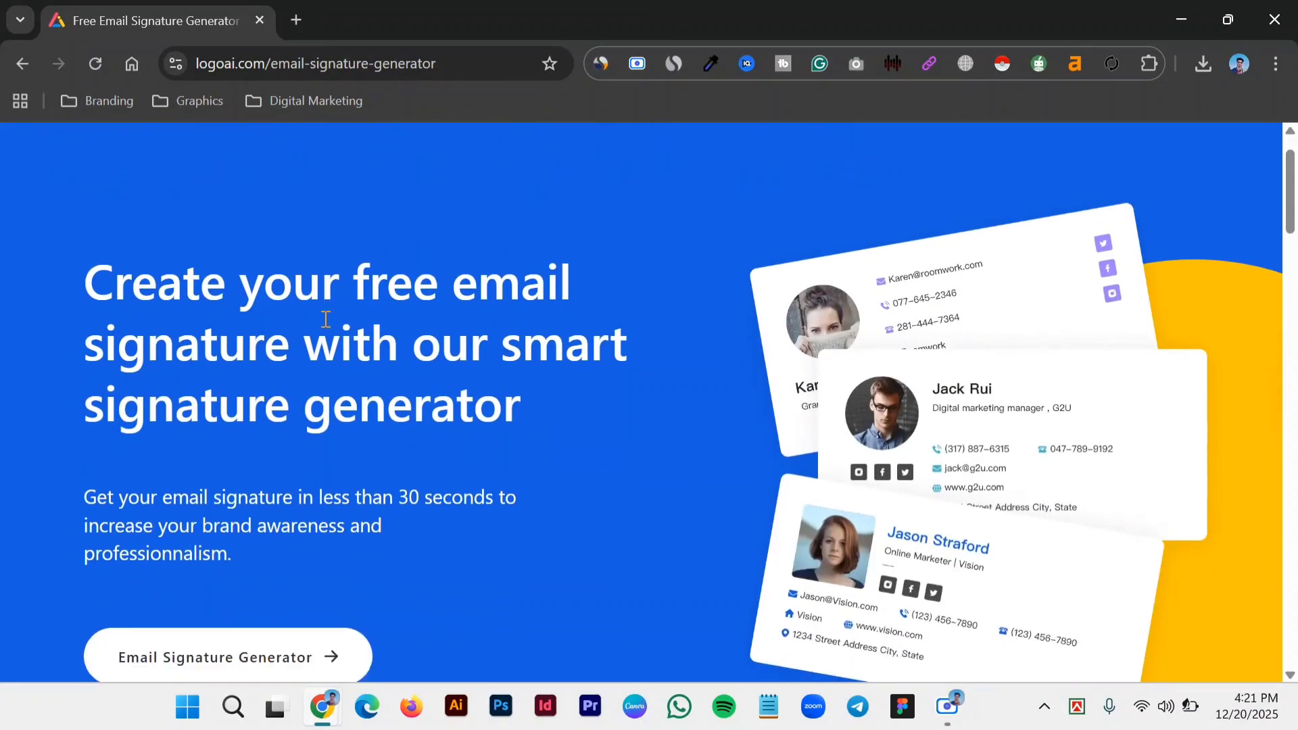
pyautogui.scroll(-20, 325, 321)
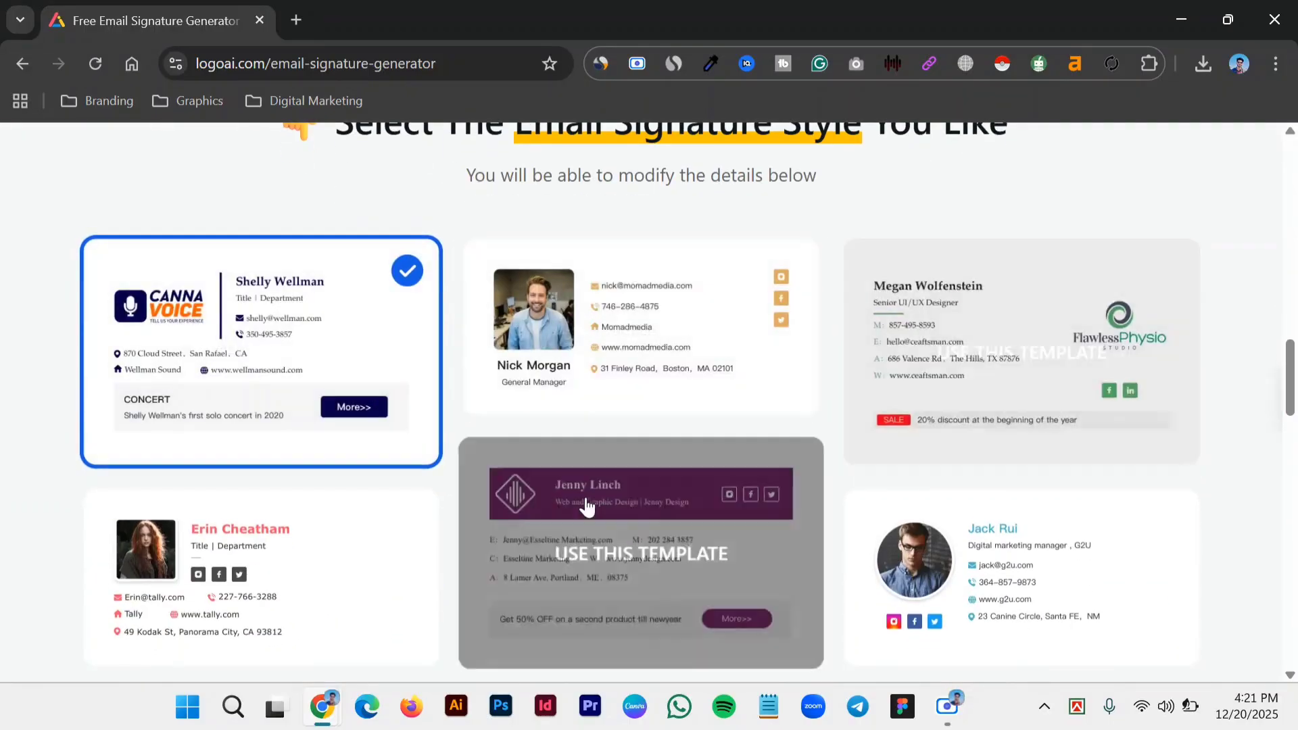
pyautogui.scroll(-2, 664, 467)
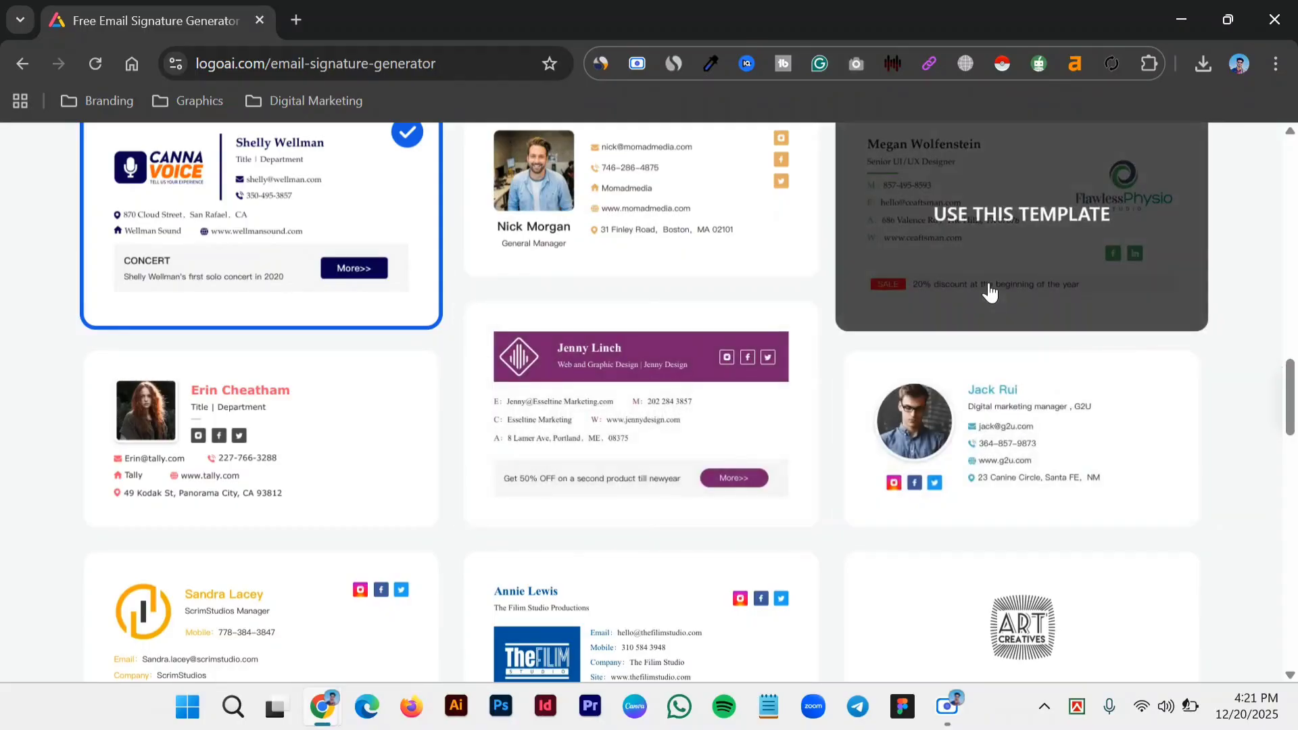
pyautogui.scroll(-8, 987, 291)
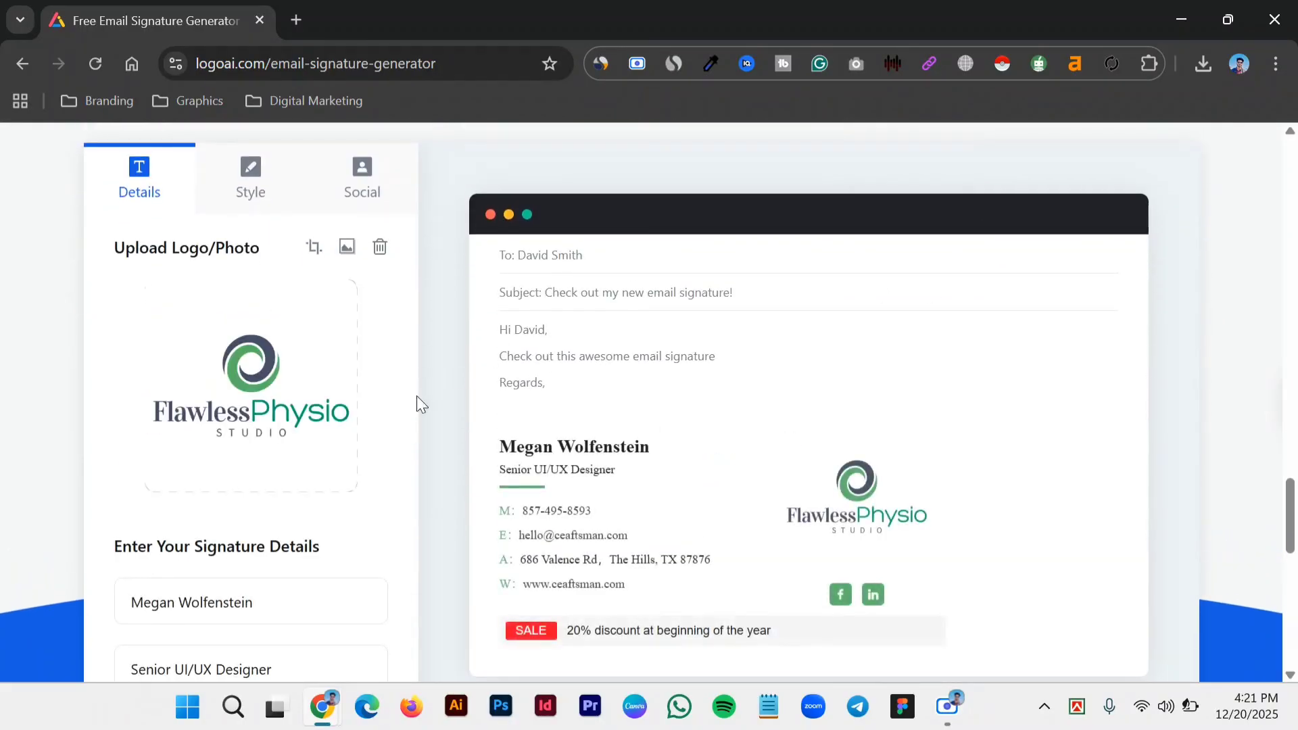
# - Look through the signature details form, from the logo upload area to the name, company and contact fields
pyautogui.scroll(-5, 327, 486)
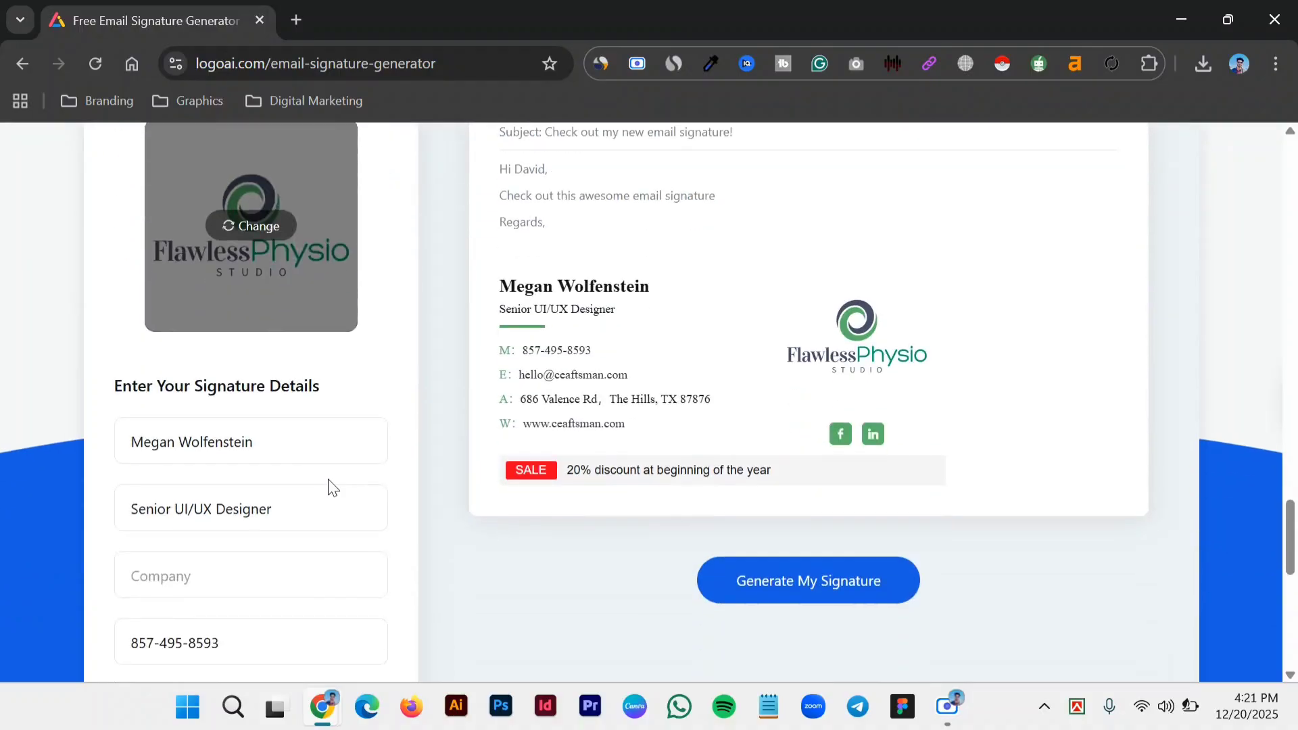
pyautogui.scroll(-1, 328, 482)
pyautogui.click(328, 479)
pyautogui.scroll(-2, 327, 481)
pyautogui.scroll(4, 327, 481)
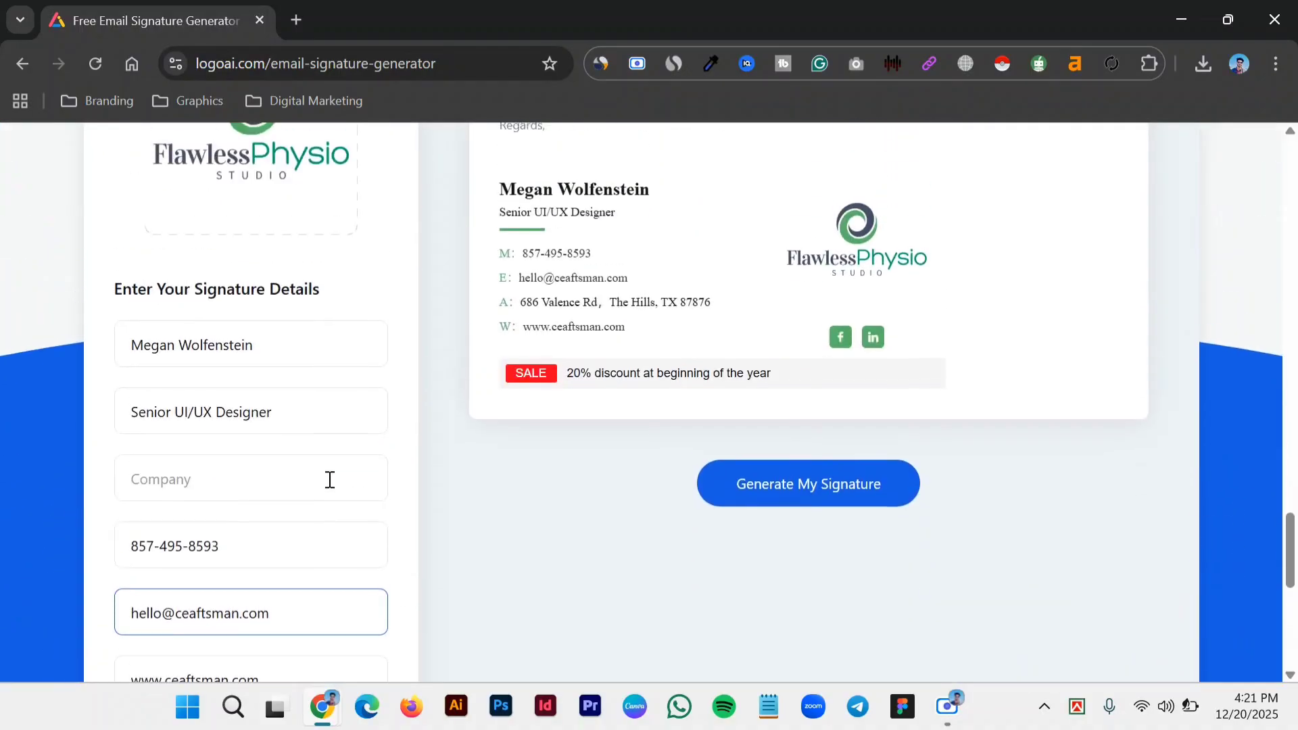
pyautogui.click(328, 479)
pyautogui.scroll(3, 328, 481)
pyautogui.scroll(1, 329, 480)
pyautogui.moveTo(290, 426)
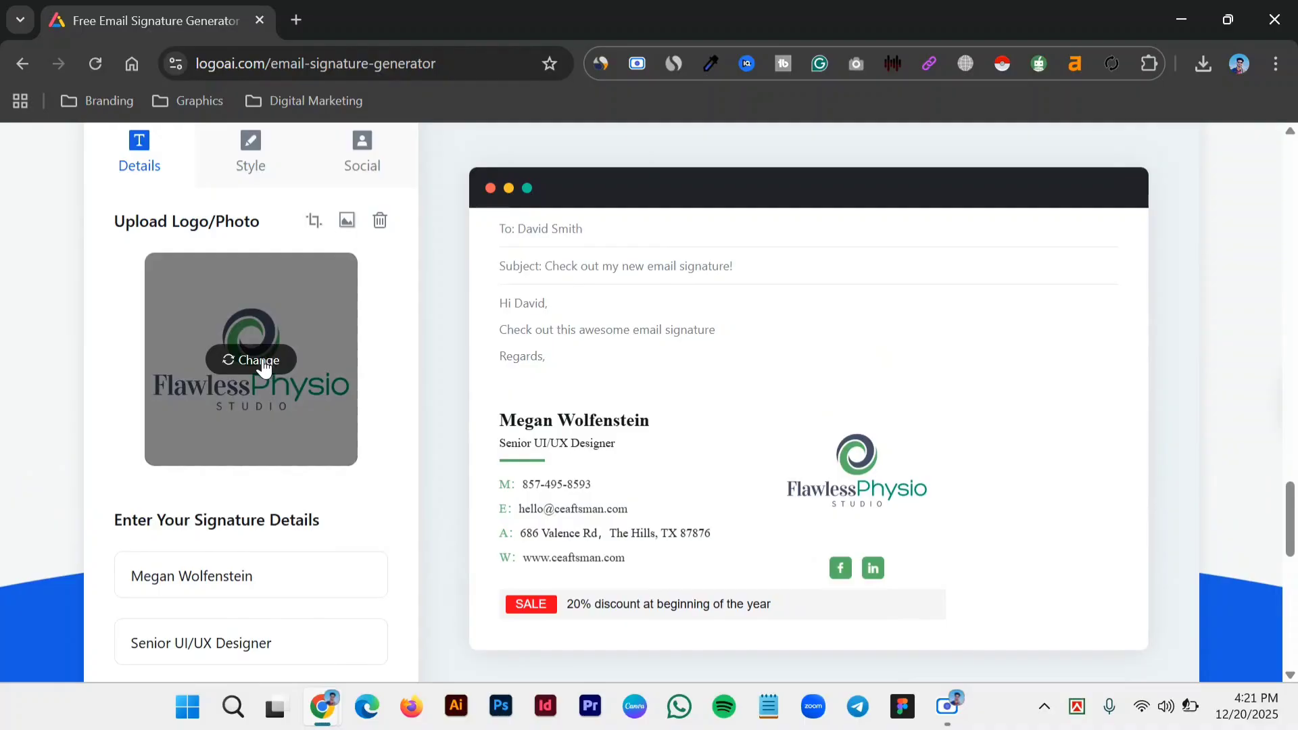
# - Replace the template's logo with the portrait image "1452 copy" from the Desktop folder
pyautogui.click(260, 360)
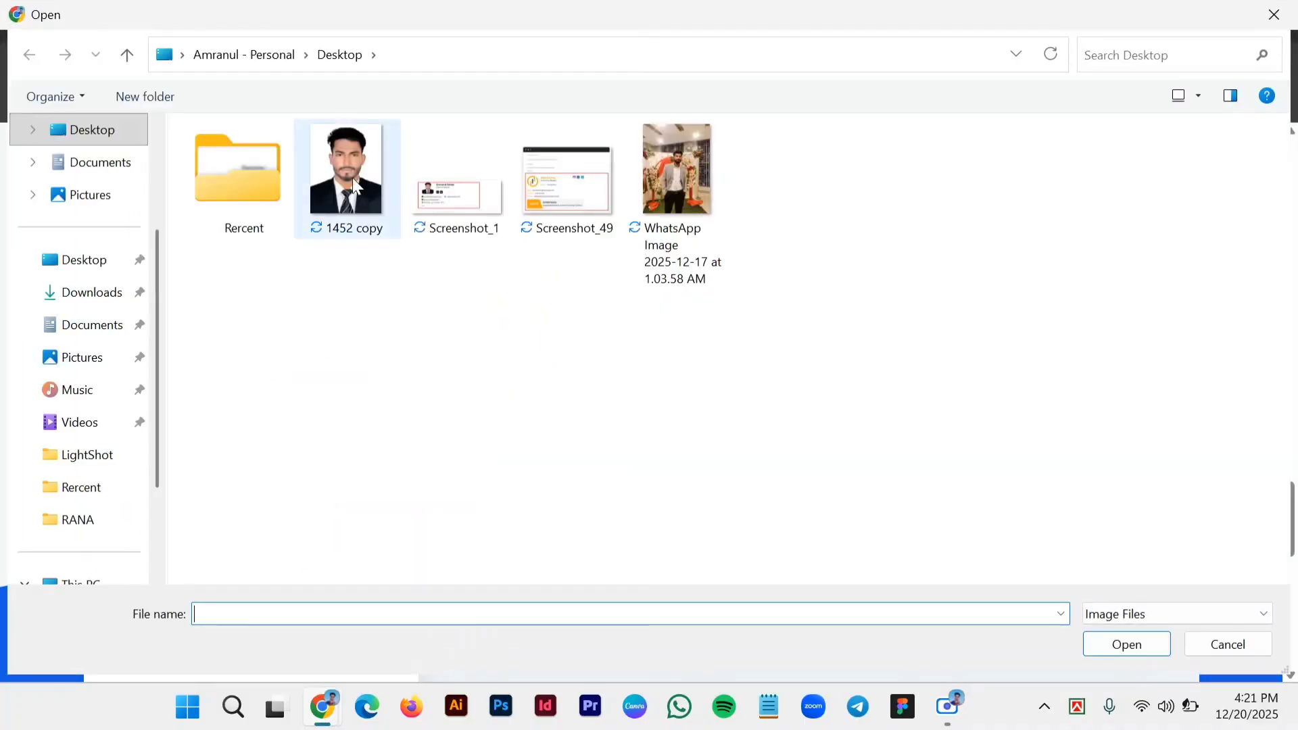
pyautogui.click(356, 186)
pyautogui.click(1141, 647)
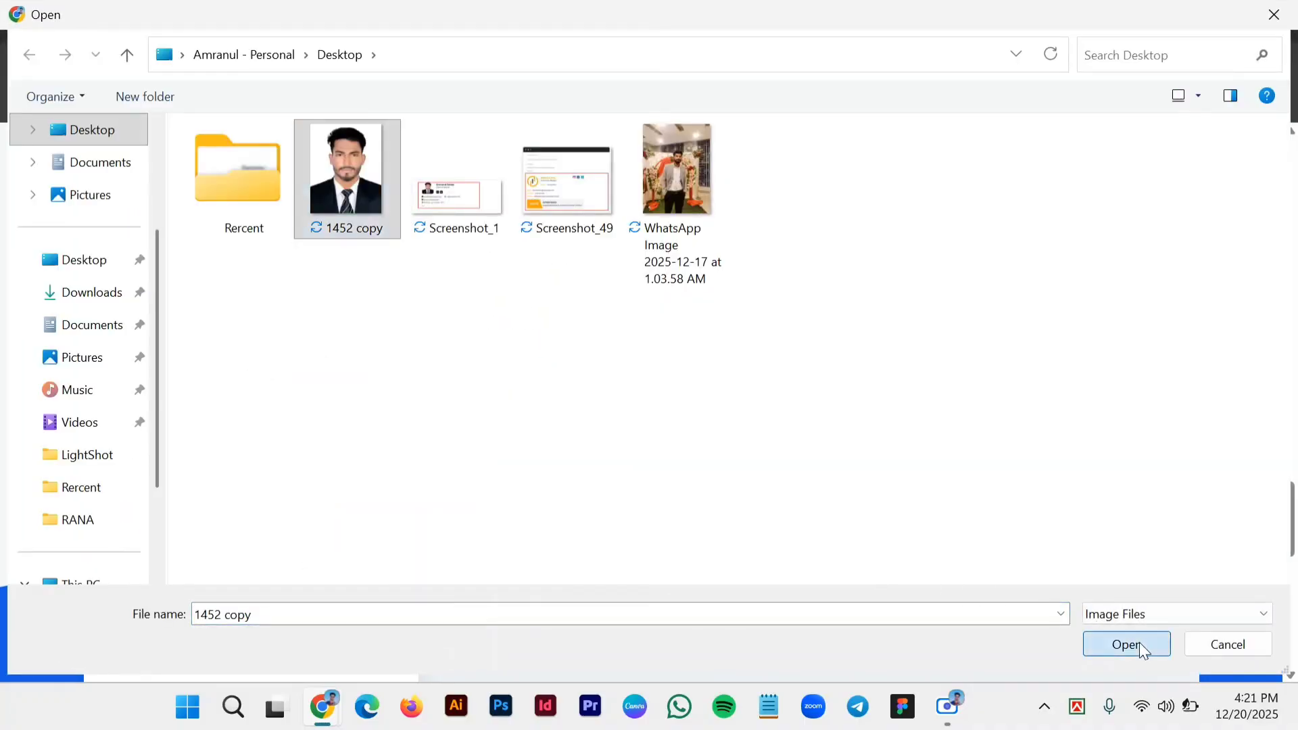
pyautogui.scroll(-1, 1138, 642)
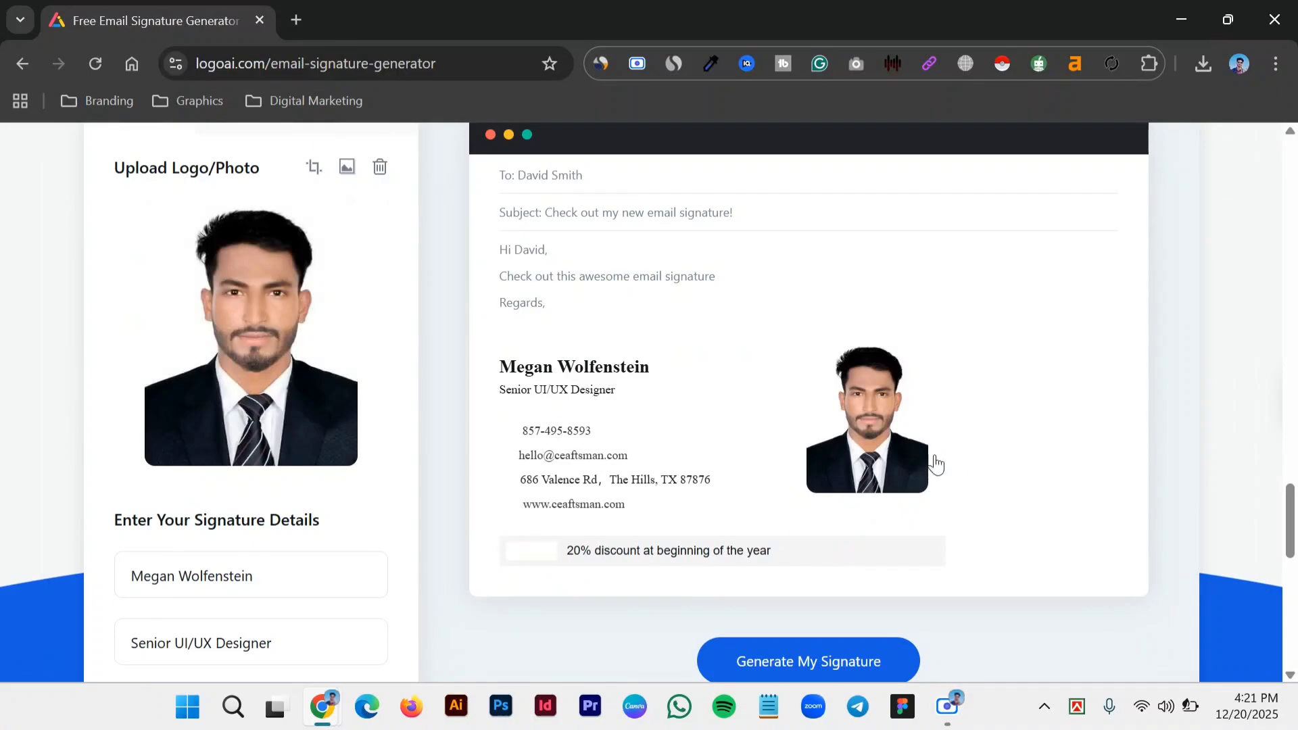
# - Replace the template's sample name in the signature details with the signature owner's full name
pyautogui.scroll(-1, 686, 446)
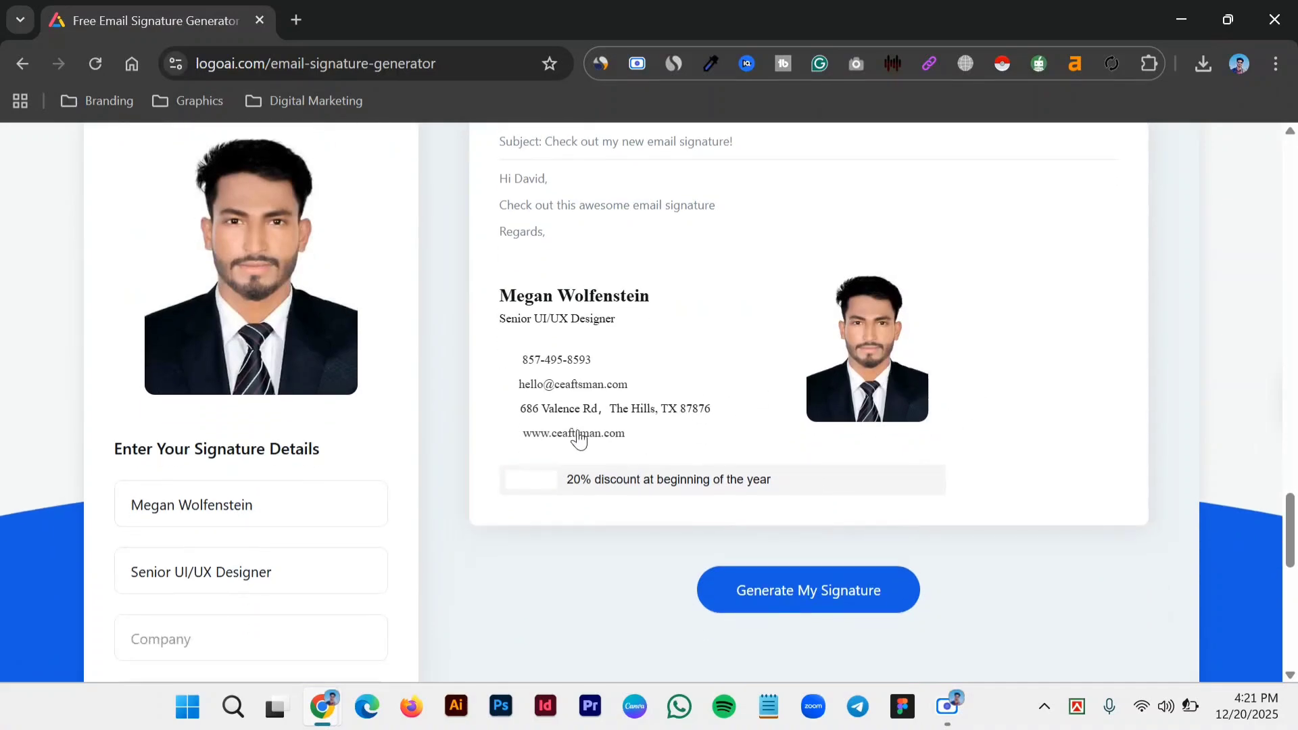
pyautogui.click(323, 521)
pyautogui.press('BackSpace')
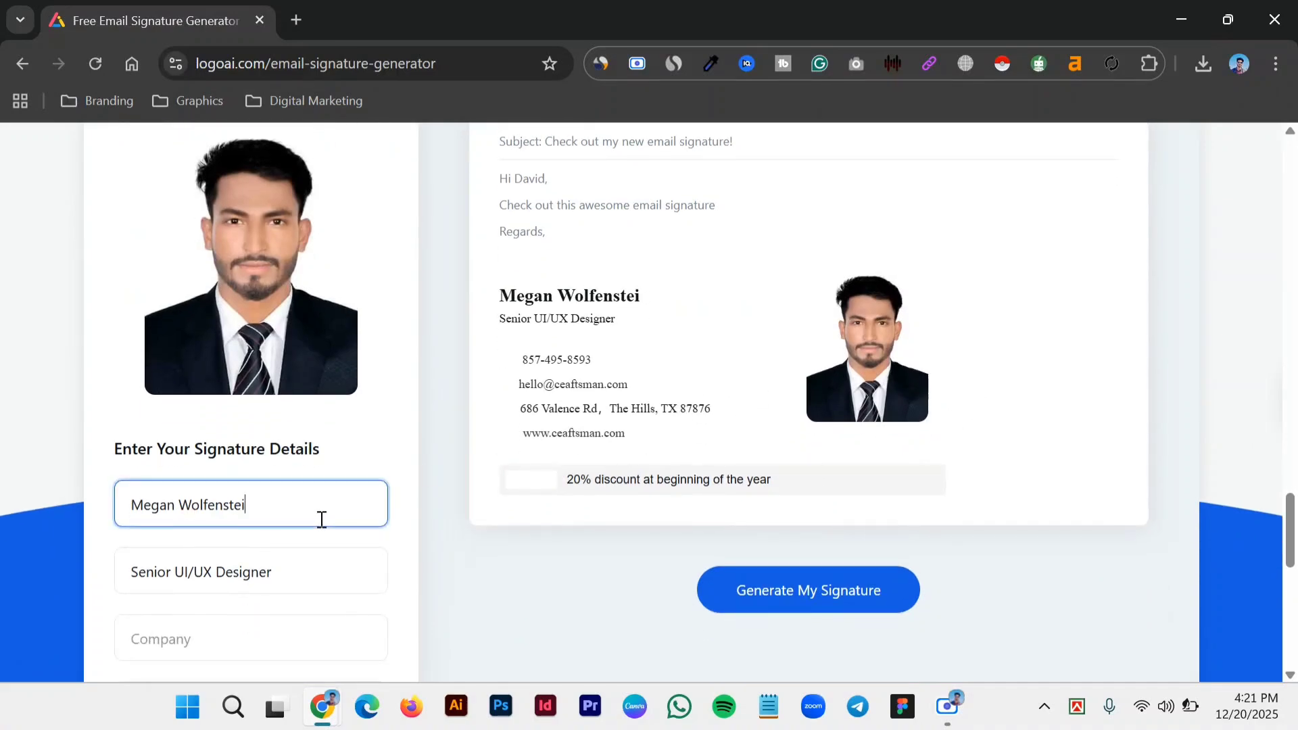
pyautogui.press('BackSpace')
pyautogui.press('BackSpace')
pyautogui.press('BackSpace')
pyautogui.press('BackSpace')
pyautogui.press('BackSpace')
pyautogui.press('BackSpace')
pyautogui.press('BackSpace')
pyautogui.press('BackSpace')
pyautogui.press('BackSpace')
pyautogui.press('BackSpace')
pyautogui.press('BackSpace')
pyautogui.press('BackSpace')
pyautogui.press('BackSpace')
pyautogui.press('BackSpace')
pyautogui.press('BackSpace')
pyautogui.press('BackSpace')
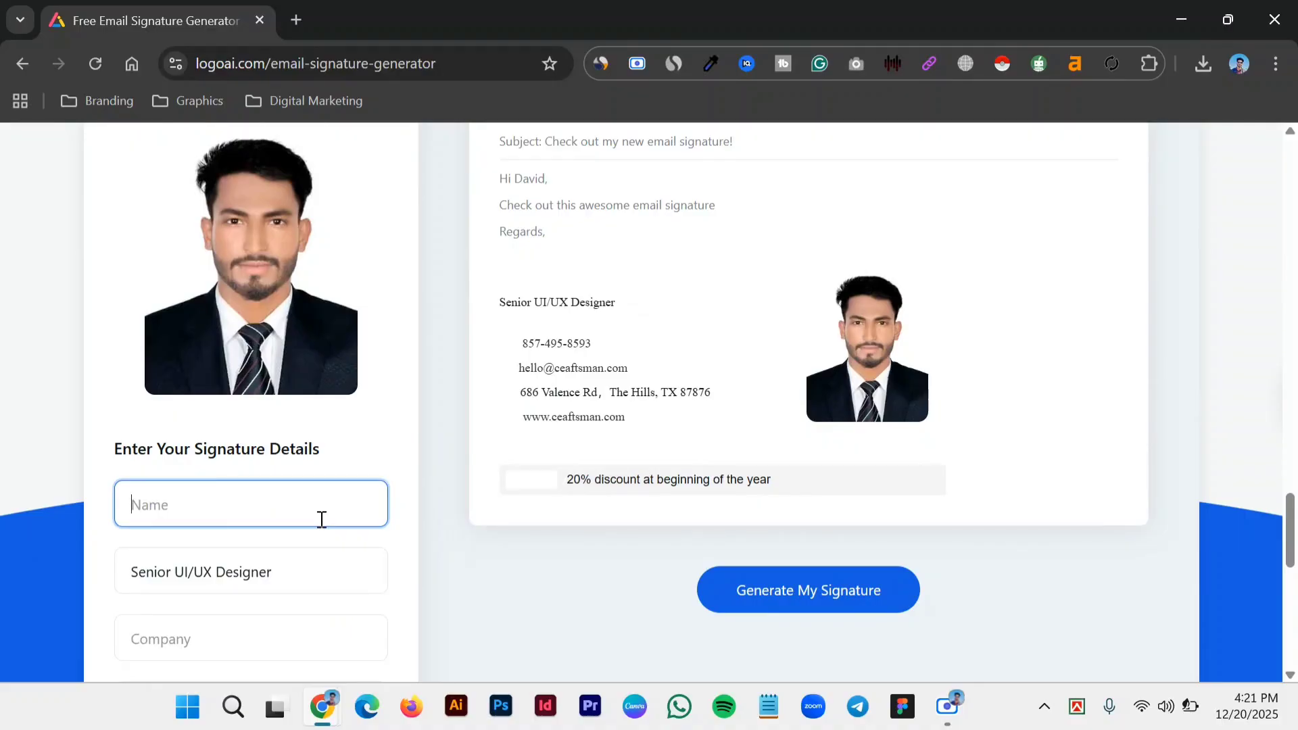
pyautogui.write('Emr')
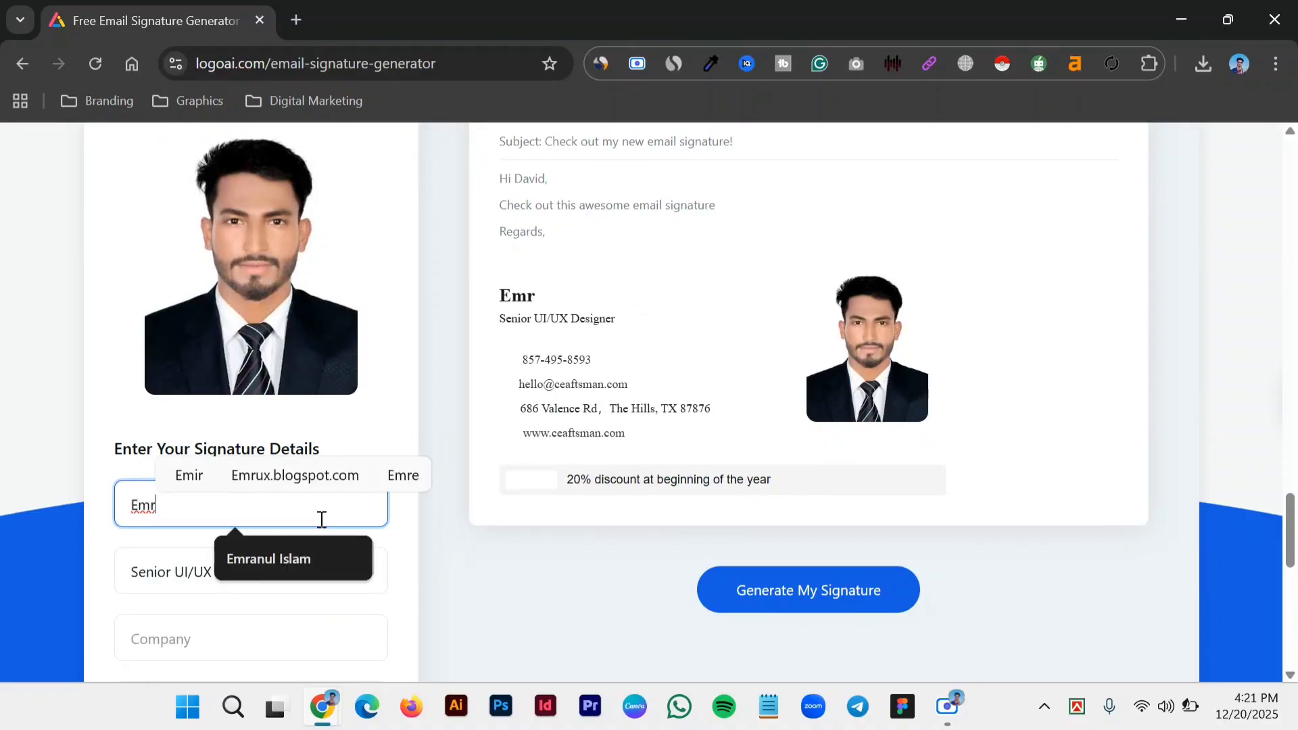
pyautogui.click(315, 542)
# - Change the job title in the signature details to "Digital Marketer"
pyautogui.scroll(-1, 315, 546)
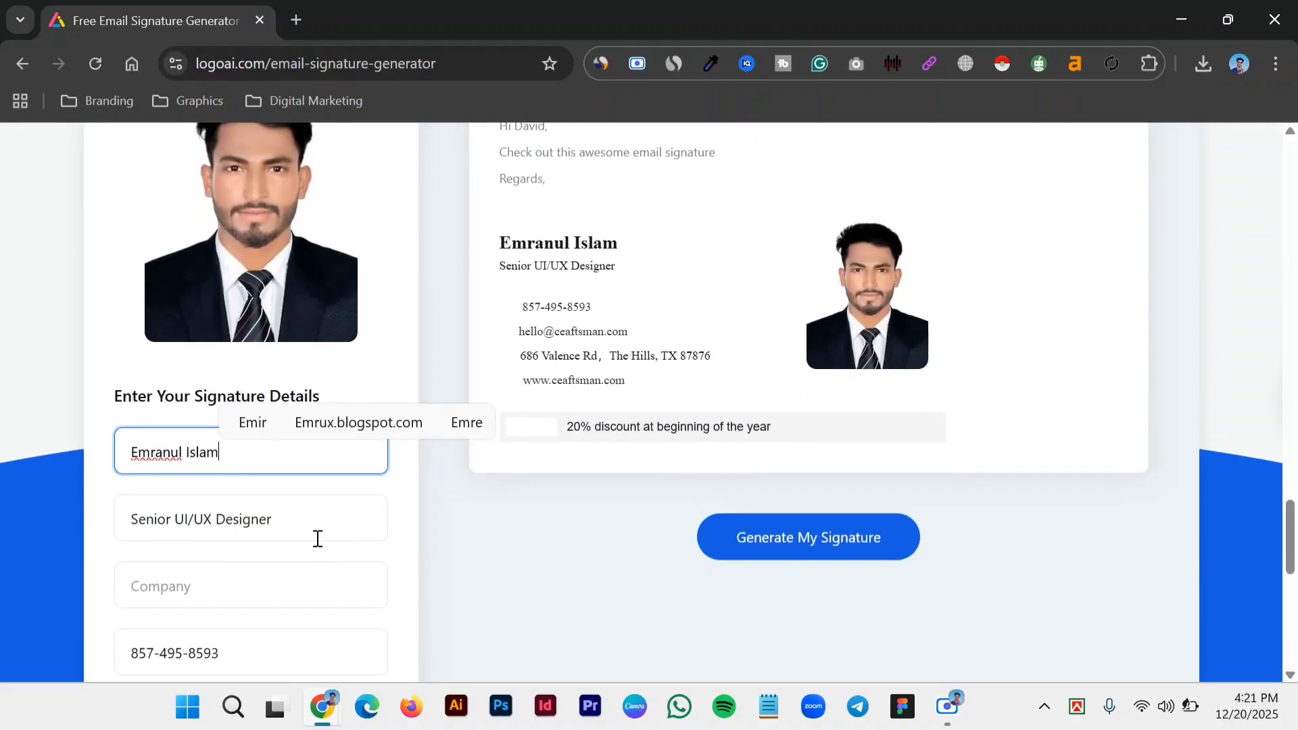
pyautogui.click(317, 539)
pyautogui.press('BackSpace')
pyautogui.press('BackSpace')
pyautogui.press('BackSpace')
pyautogui.press('BackSpace')
pyautogui.press('BackSpace')
pyautogui.press('BackSpace')
pyautogui.press('BackSpace')
pyautogui.press('BackSpace')
pyautogui.press('BackSpace')
pyautogui.press('BackSpace')
pyautogui.press('BackSpace')
pyautogui.press('BackSpace')
pyautogui.press('BackSpace')
pyautogui.press('BackSpace')
pyautogui.press('BackSpace')
pyautogui.press('BackSpace')
pyautogui.press('BackSpace')
pyautogui.press('BackSpace')
pyautogui.press('BackSpace')
pyautogui.press('BackSpace')
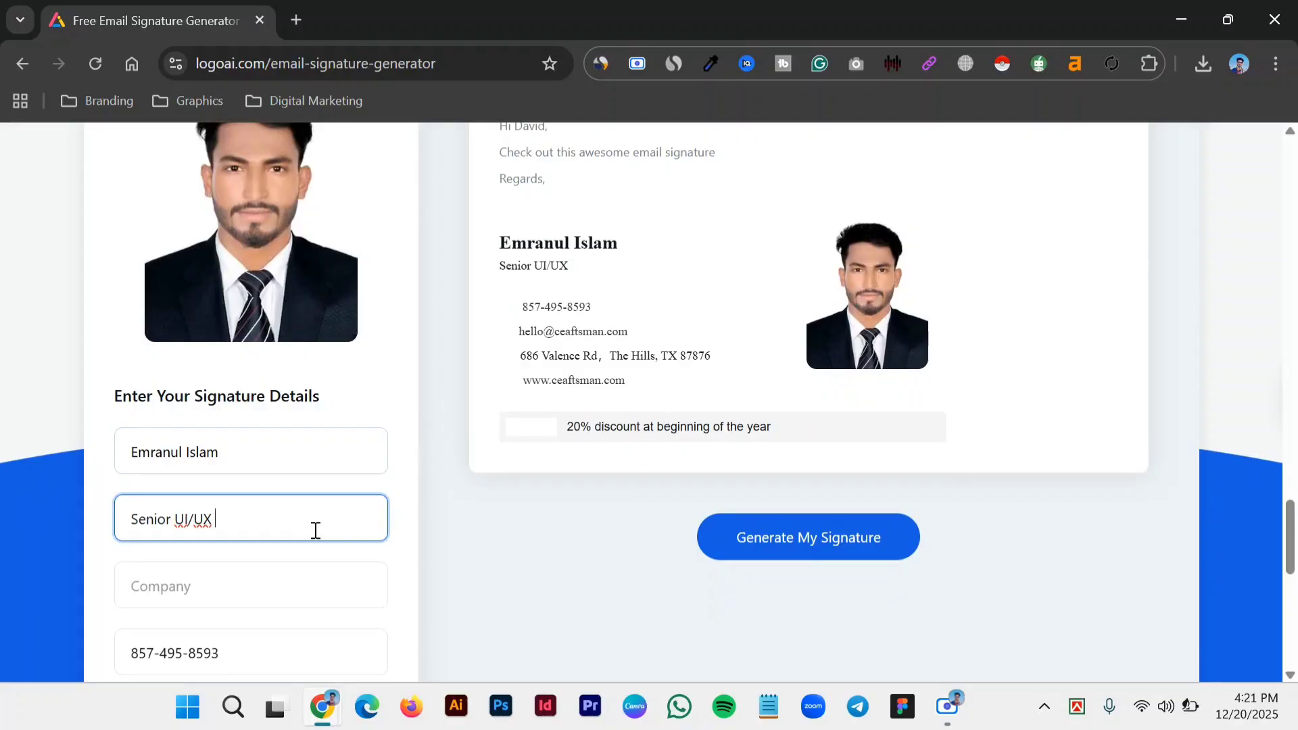
pyautogui.write('Digital')
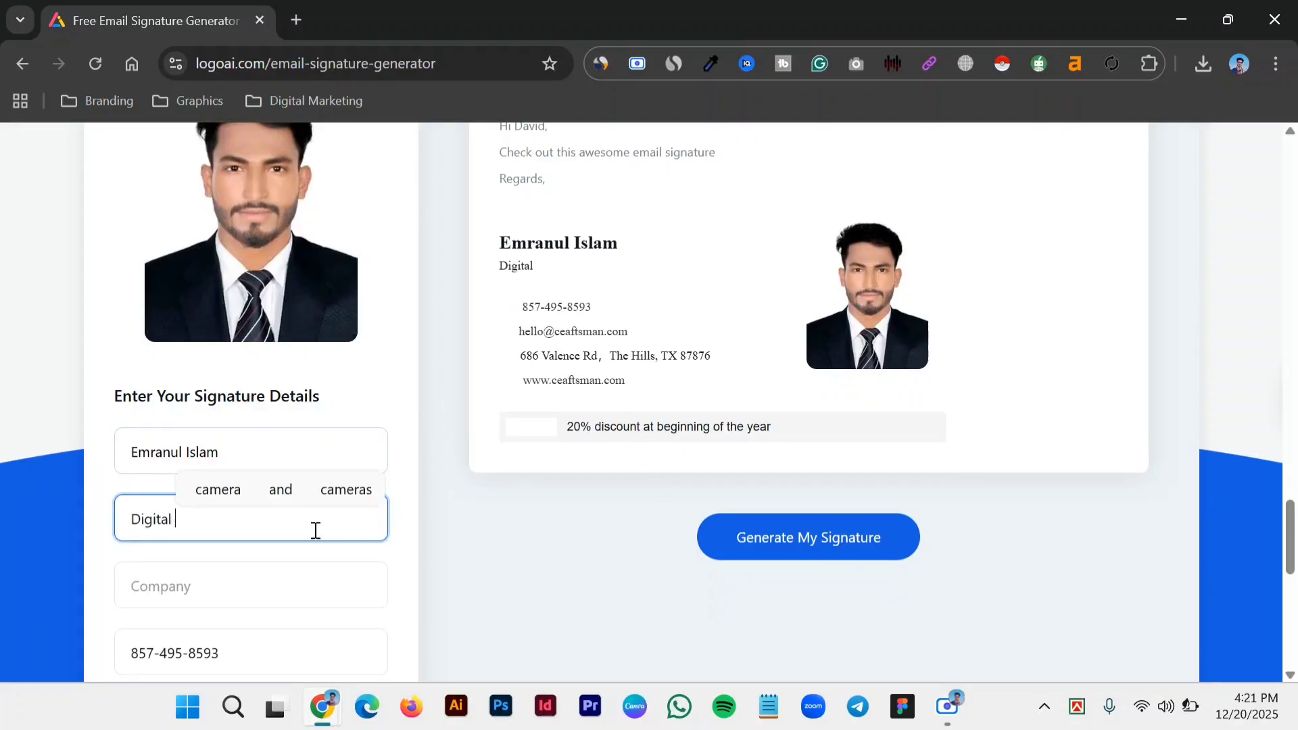
pyautogui.write(' Marketer')
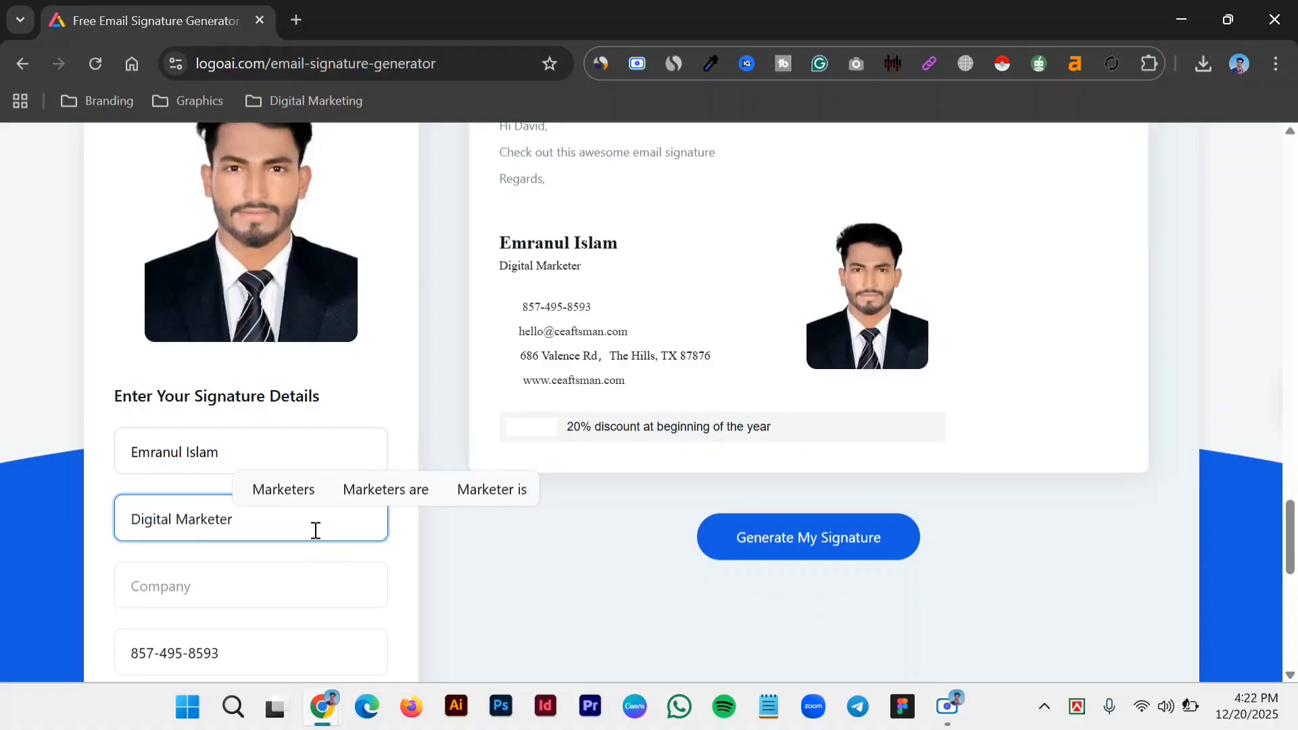
# - Fill in the company as "Emrux" using the saved suggestion
pyautogui.click(301, 600)
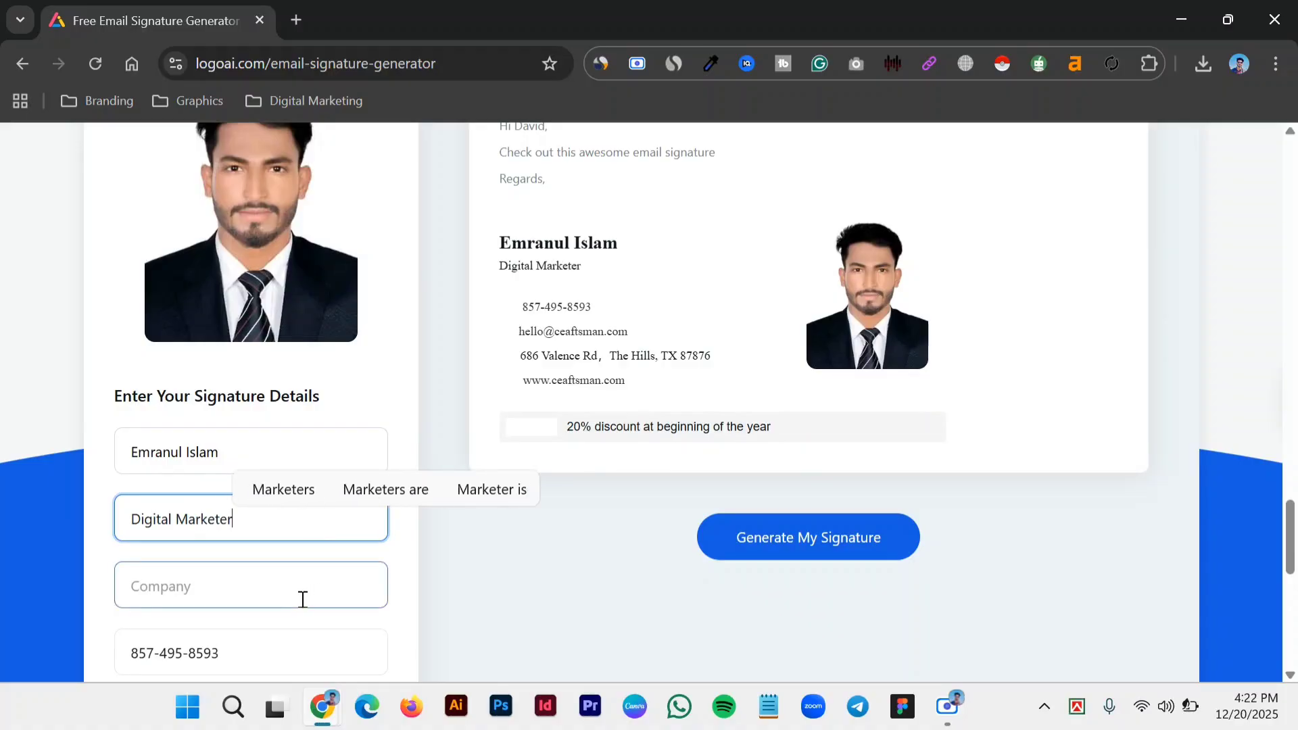
pyautogui.scroll(-1, 300, 599)
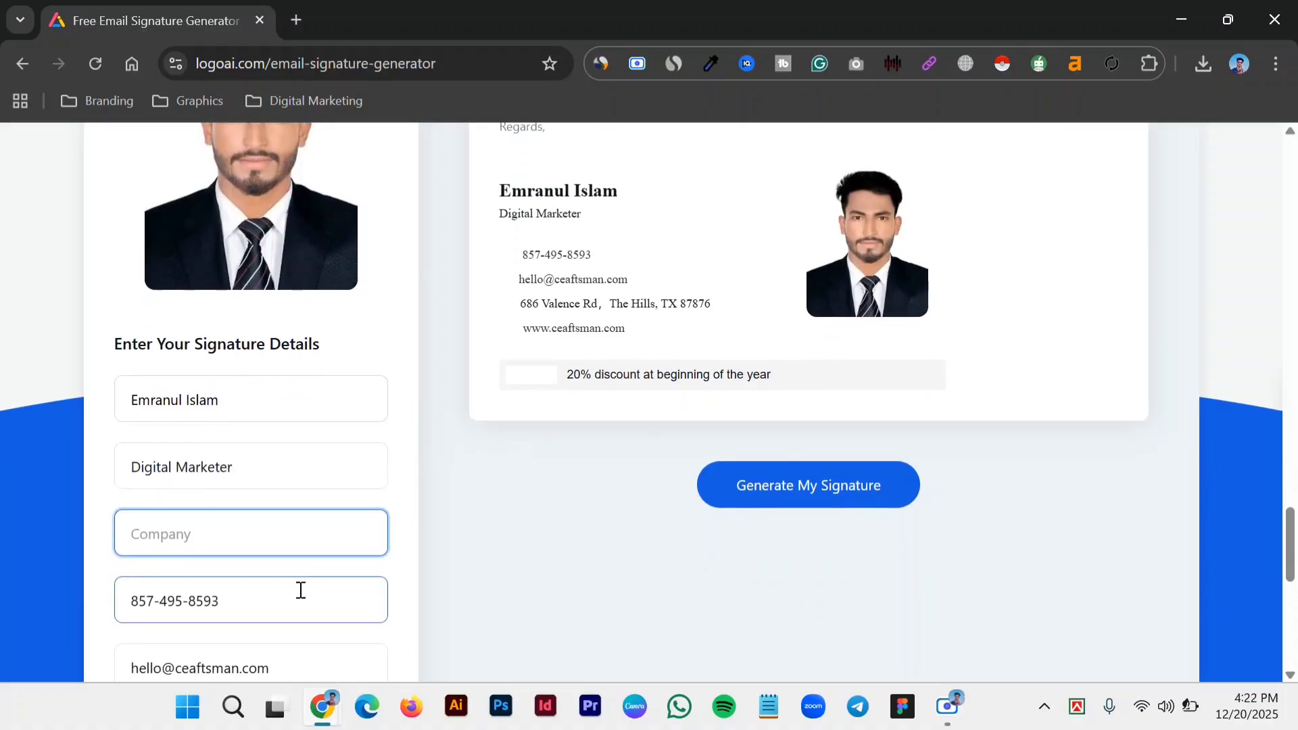
pyautogui.click(304, 544)
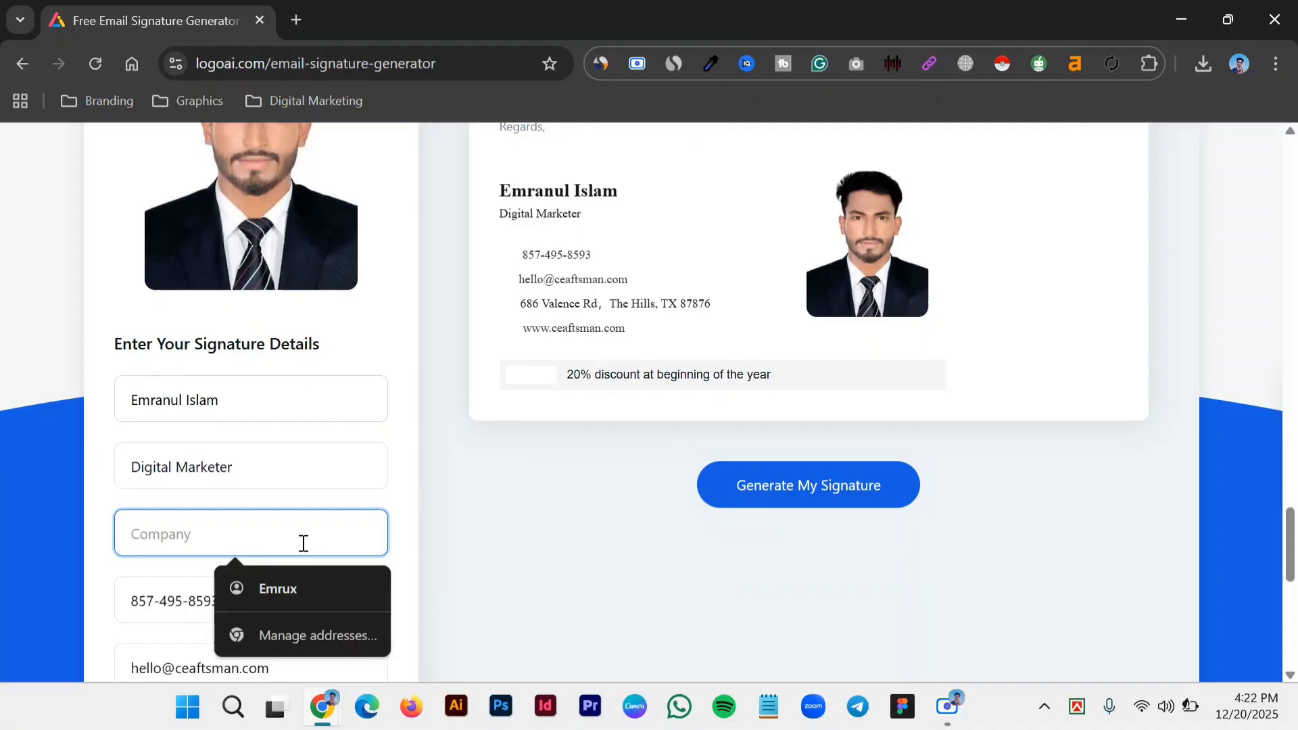
pyautogui.click(285, 594)
# - Replace the sample mobile phone number with the signature owner's saved phone number
pyautogui.scroll(-1, 287, 597)
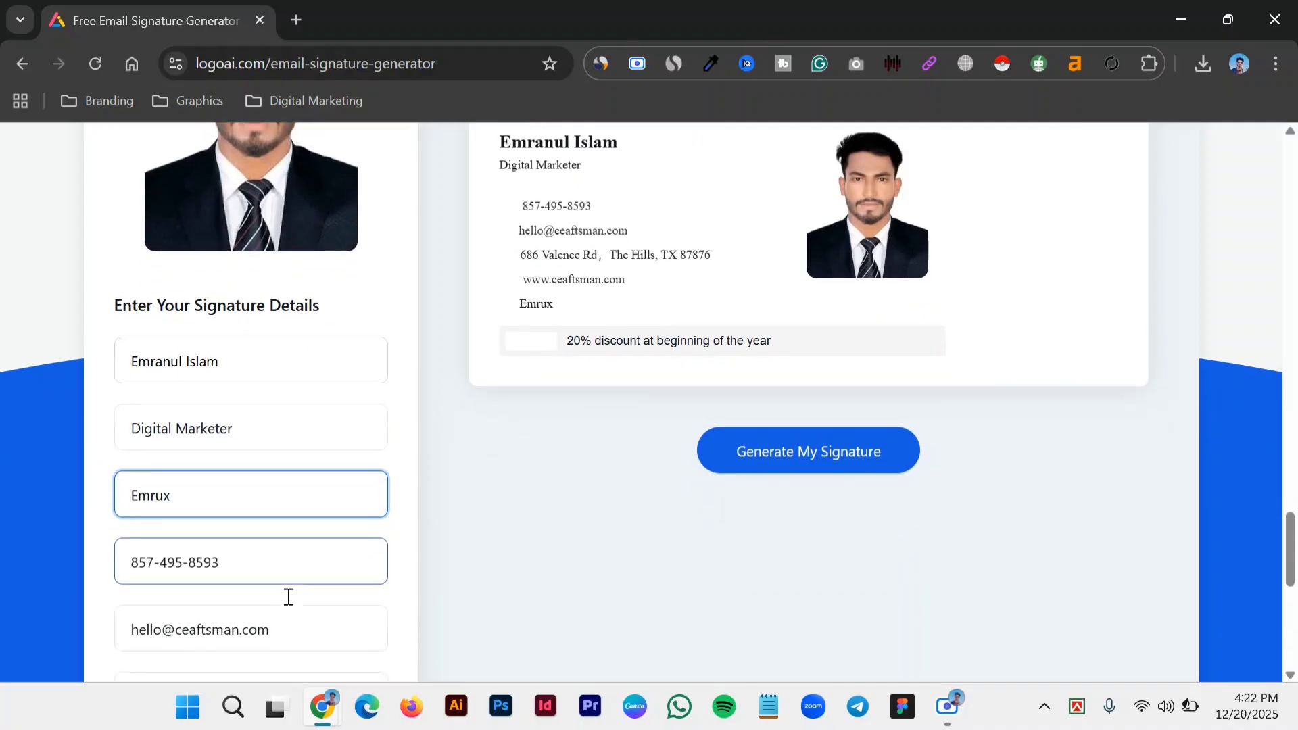
pyautogui.click(289, 534)
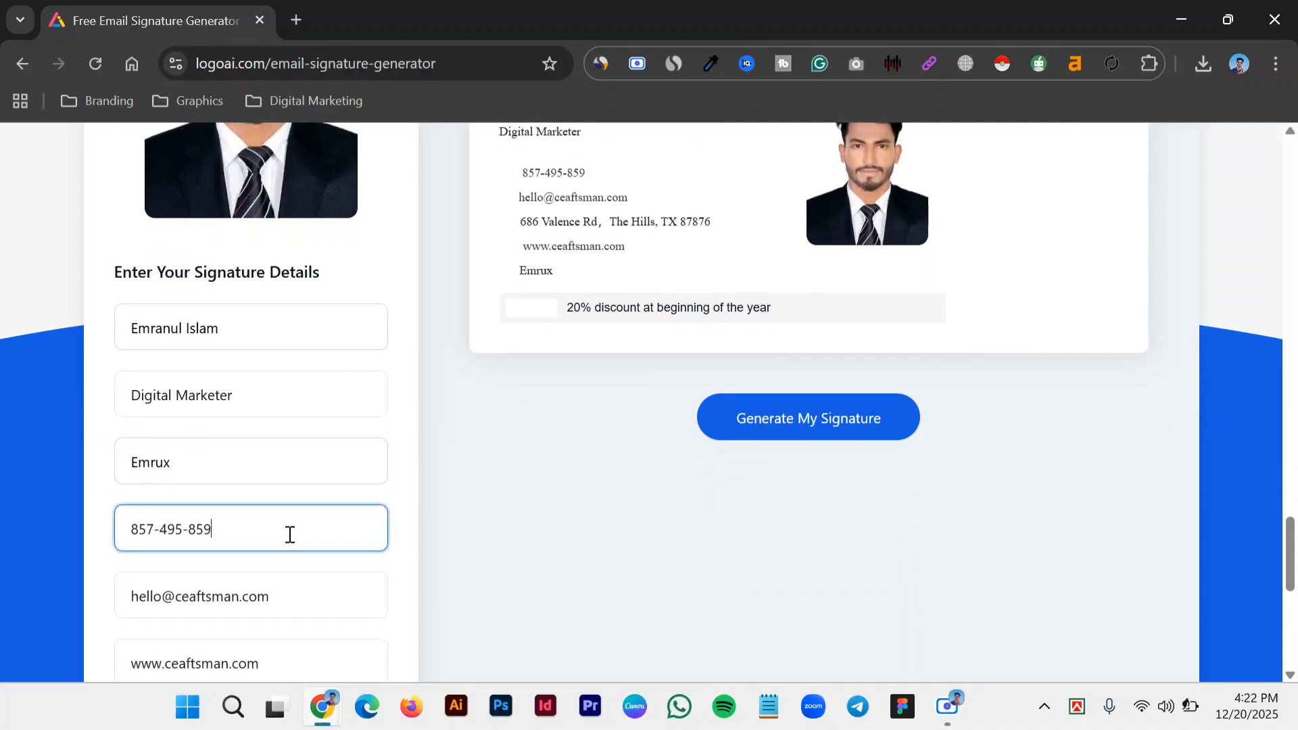
pyautogui.press('BackSpace')
pyautogui.press('BackSpace')
pyautogui.press('BackSpace')
pyautogui.press('BackSpace')
pyautogui.press('BackSpace')
pyautogui.press('BackSpace')
pyautogui.press('BackSpace')
pyautogui.press('BackSpace')
pyautogui.press('BackSpace')
pyautogui.press('BackSpace')
pyautogui.press('BackSpace')
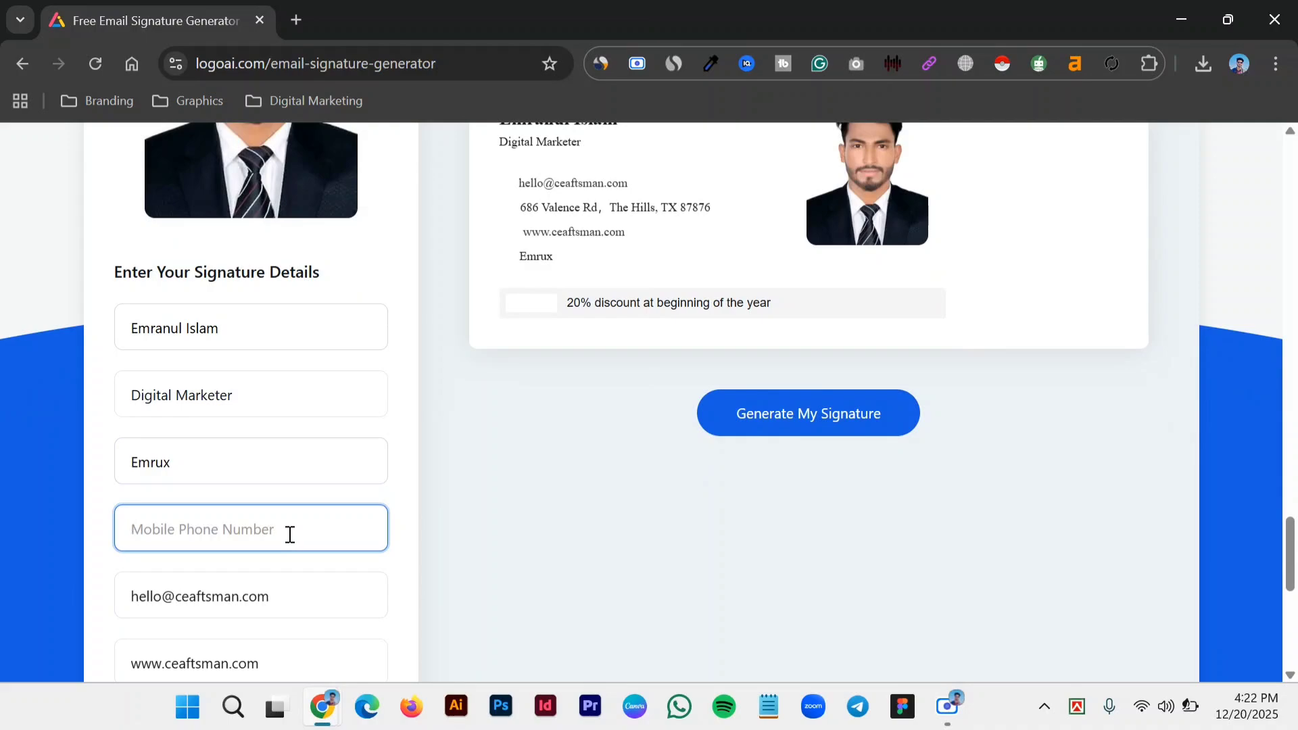
pyautogui.write('01')
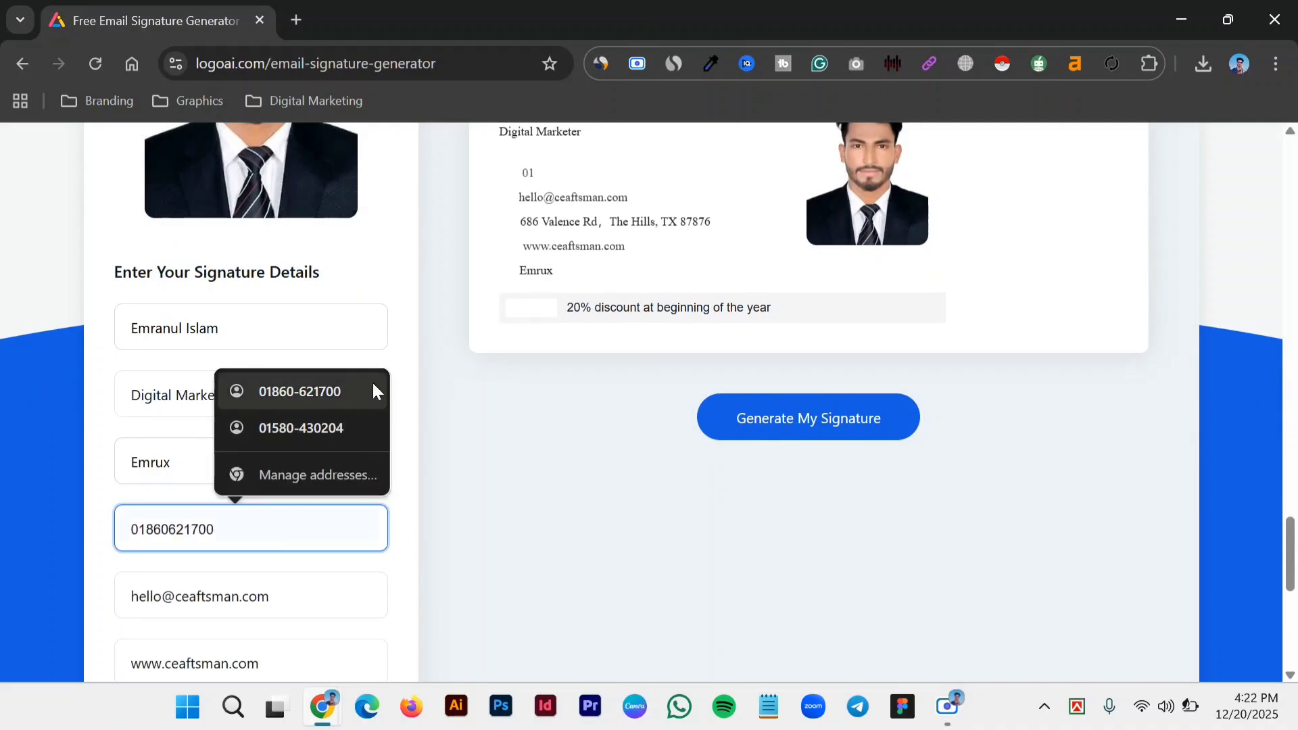
pyautogui.click(355, 373)
# - Look through the e-mail, website and address fields and check the entered details in the signature preview
pyautogui.scroll(-1, 310, 516)
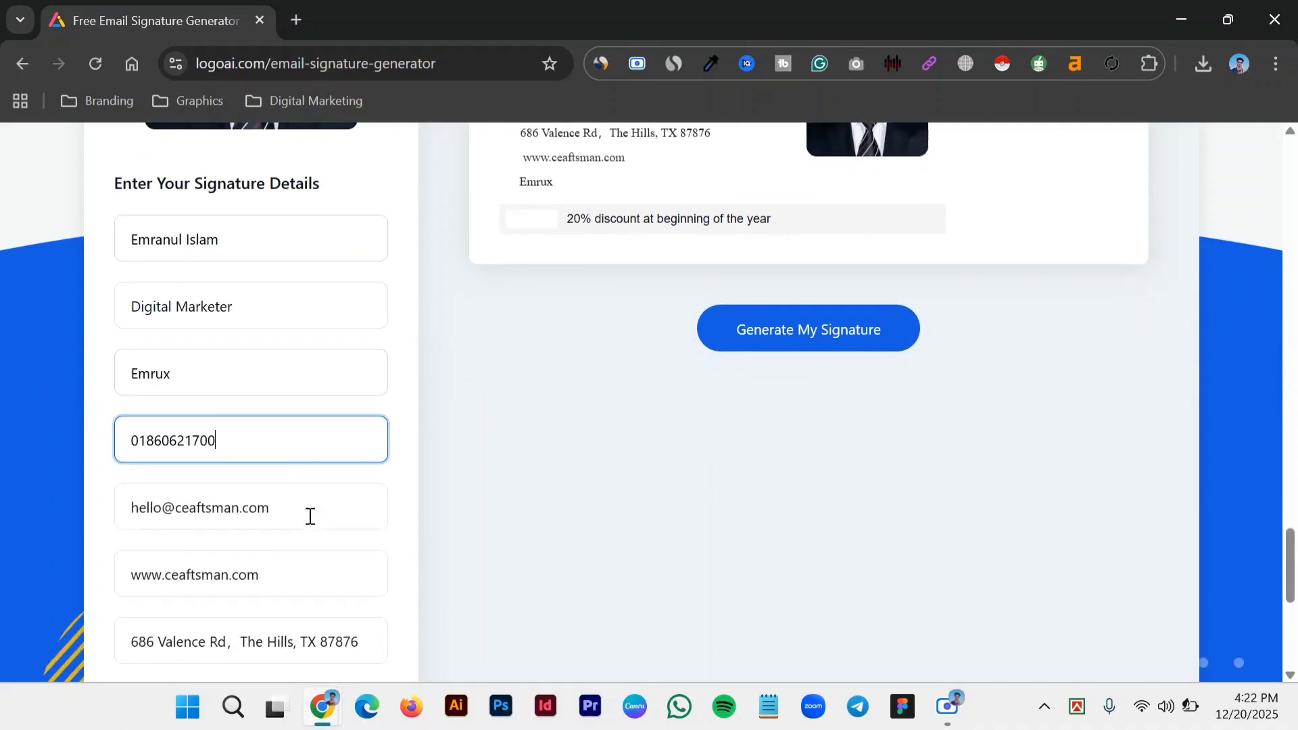
pyautogui.click(310, 501)
pyautogui.scroll(-1, 311, 500)
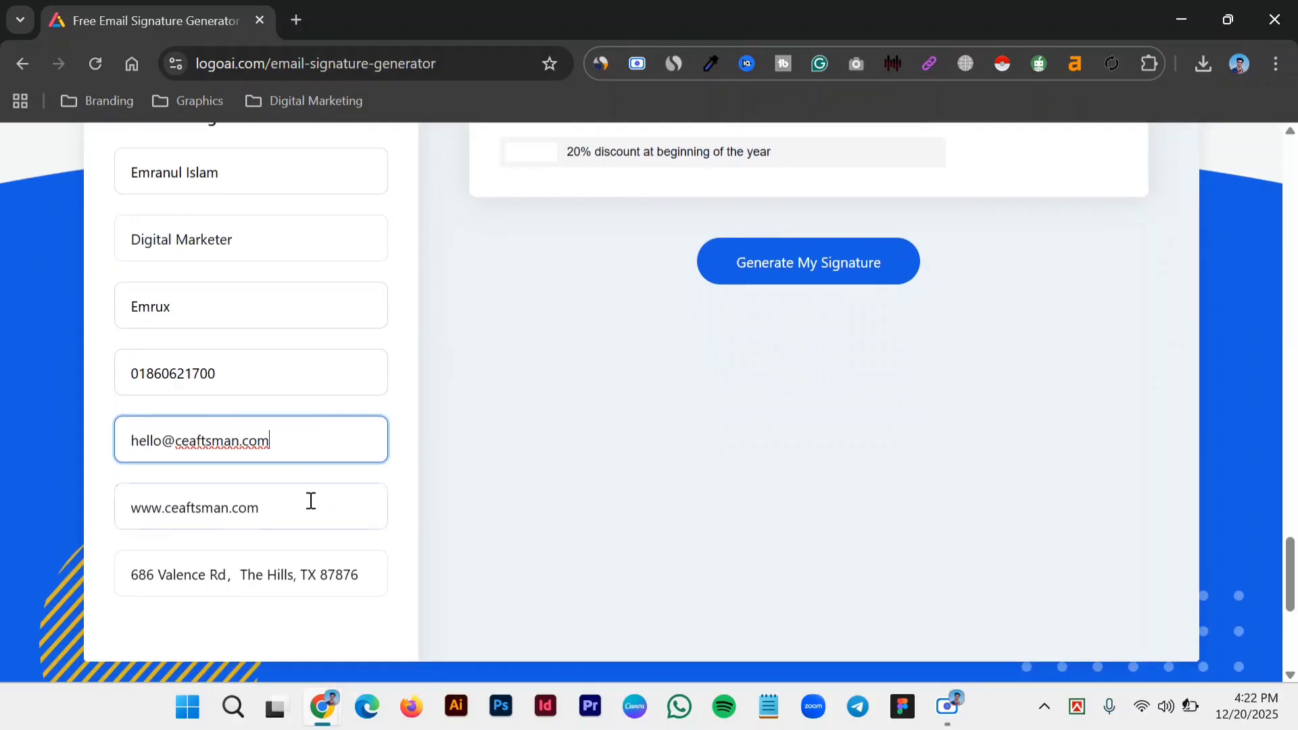
pyautogui.click(265, 507)
pyautogui.scroll(-1, 268, 507)
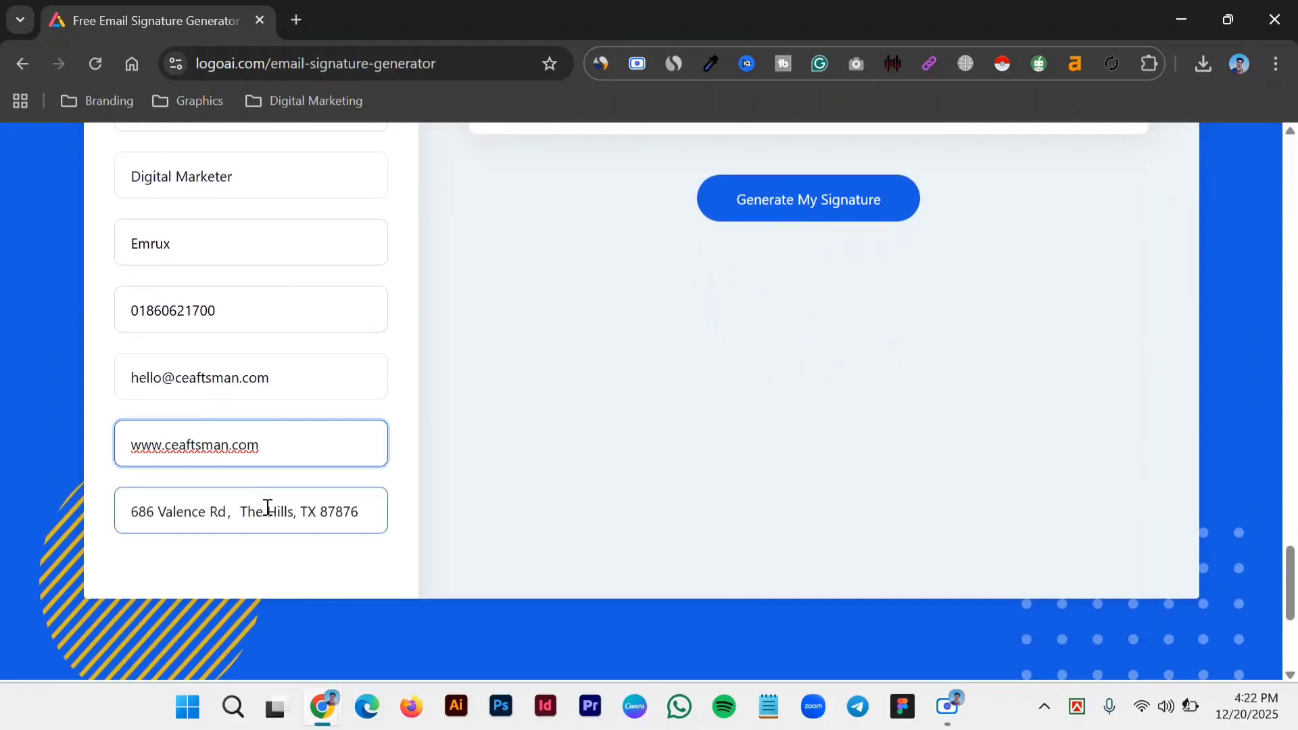
pyautogui.click(268, 516)
pyautogui.scroll(-1, 267, 516)
pyautogui.scroll(4, 268, 515)
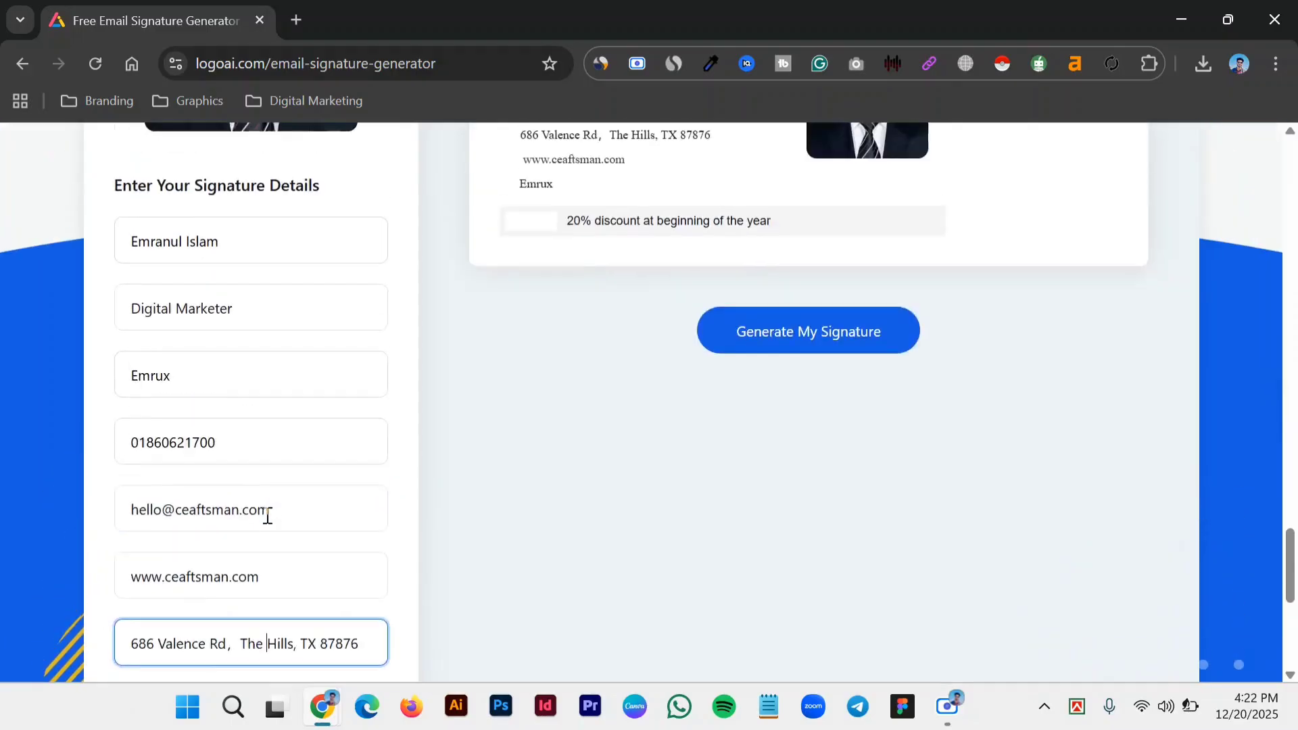
pyautogui.scroll(7, 267, 515)
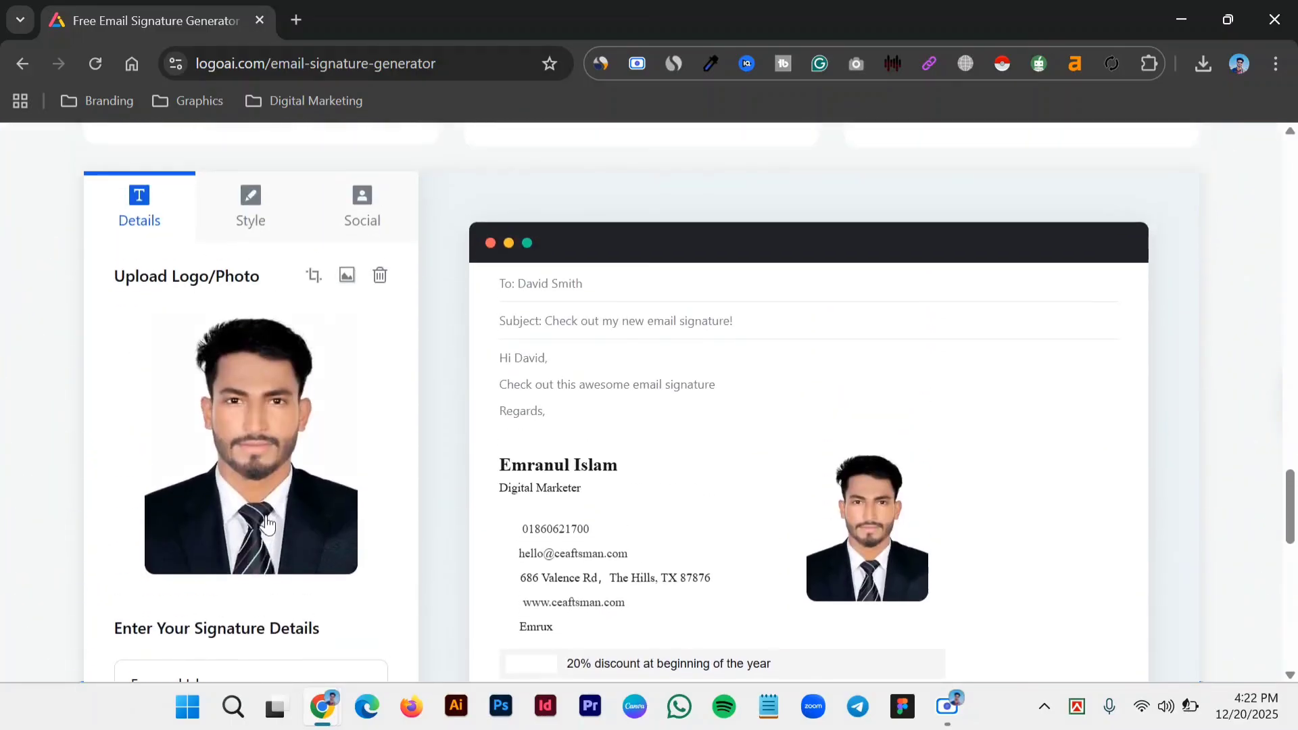
pyautogui.scroll(-2, 254, 424)
pyautogui.scroll(2, 255, 426)
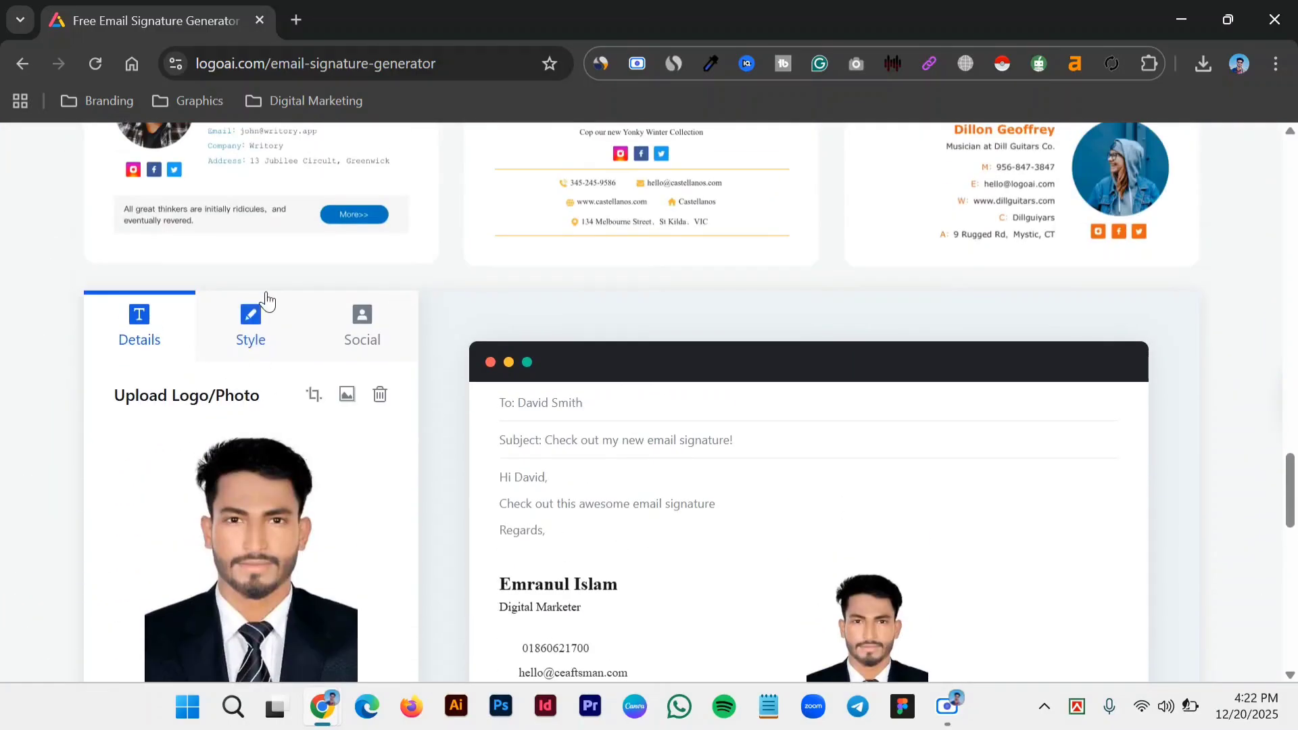
# - In the signature's style settings, set the font family to Arial and the font size to 100
pyautogui.click(254, 329)
pyautogui.scroll(-4, 255, 327)
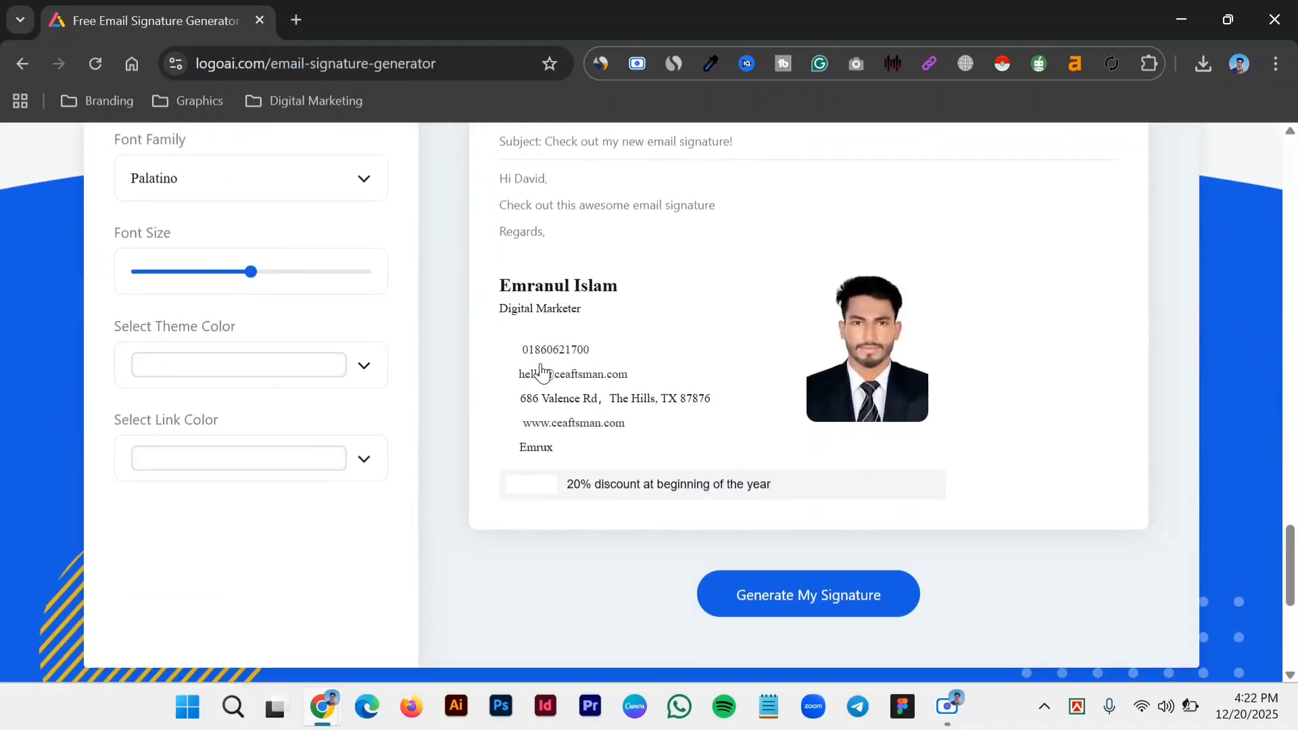
pyautogui.scroll(1, 390, 236)
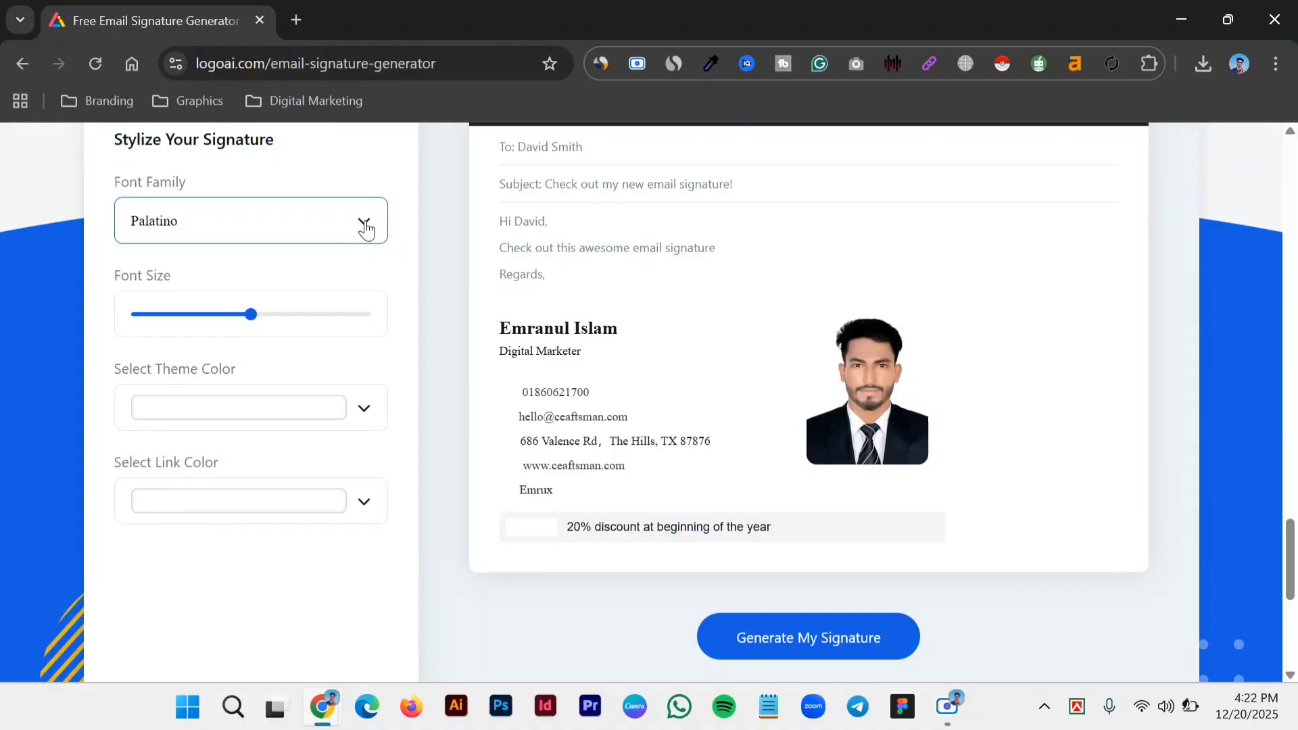
pyautogui.click(366, 227)
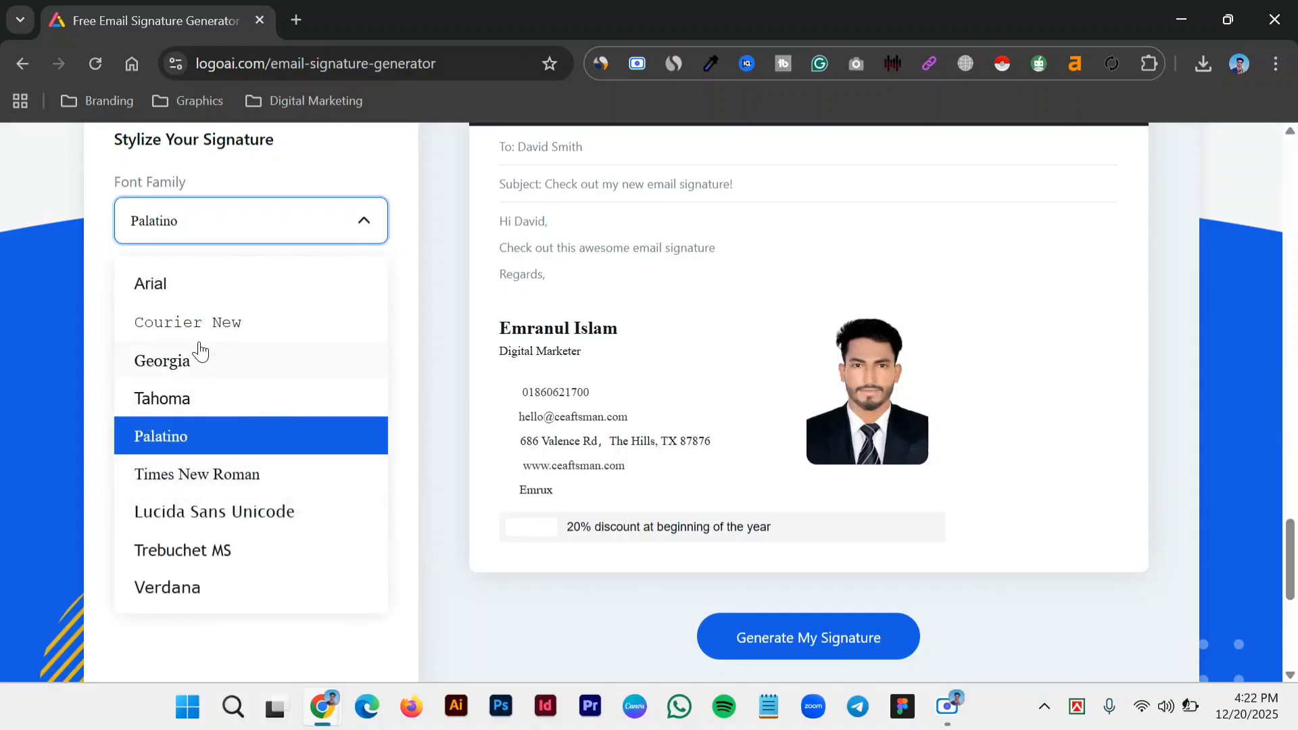
pyautogui.click(213, 297)
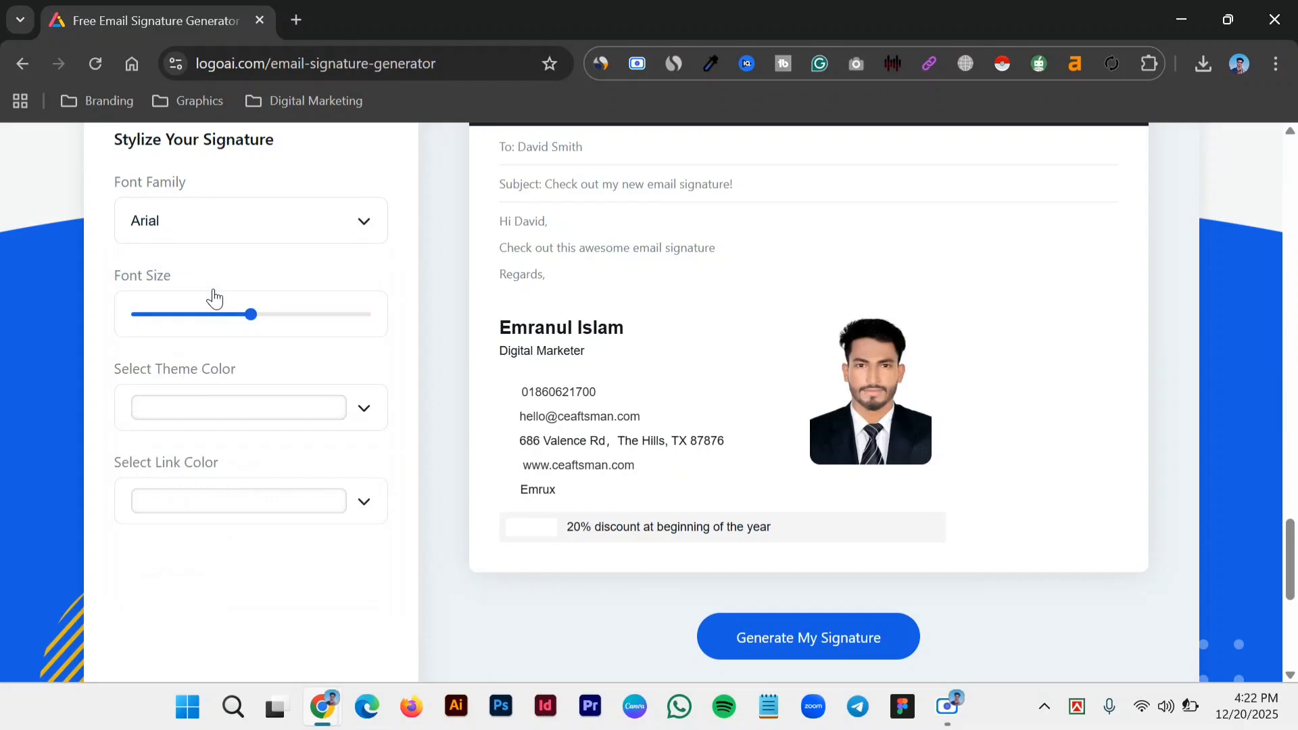
pyautogui.scroll(-1, 233, 386)
pyautogui.click(251, 295)
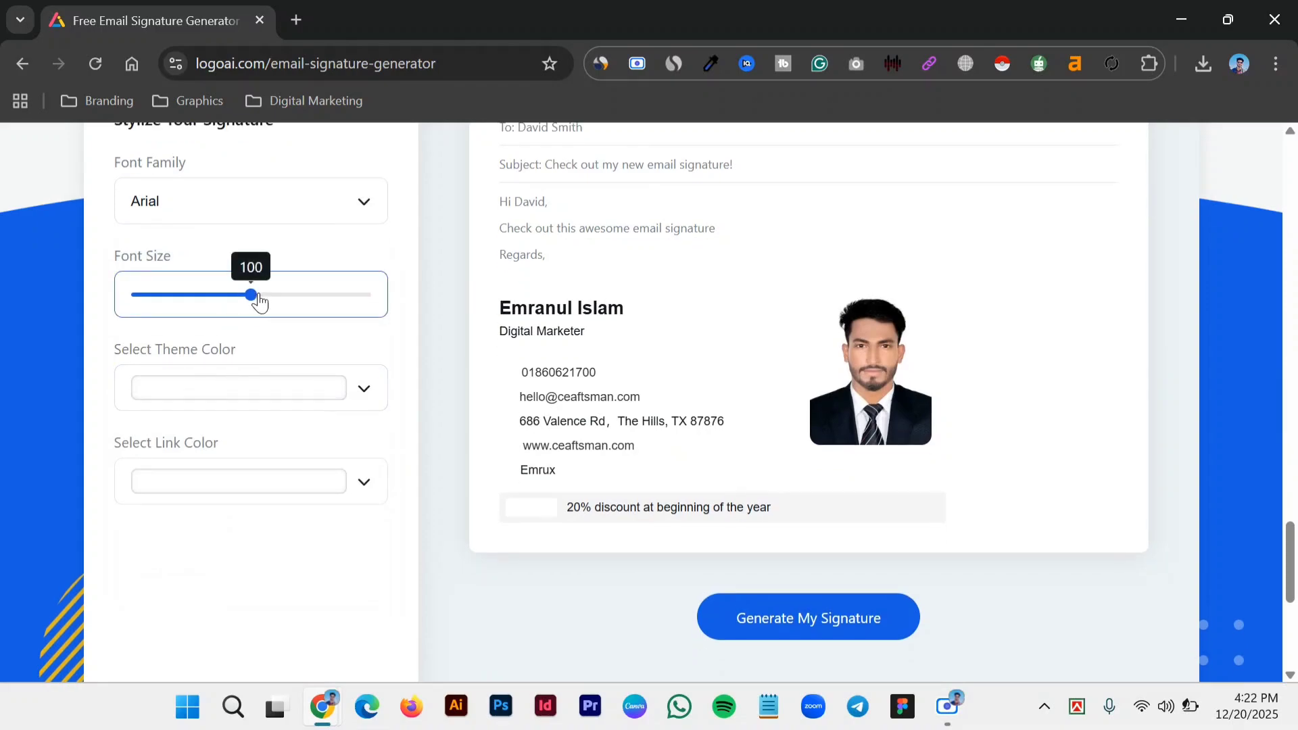
pyautogui.moveTo(251, 292)
pyautogui.mouseDown()
pyautogui.moveTo(313, 295)
pyautogui.moveTo(251, 296)
pyautogui.mouseUp()
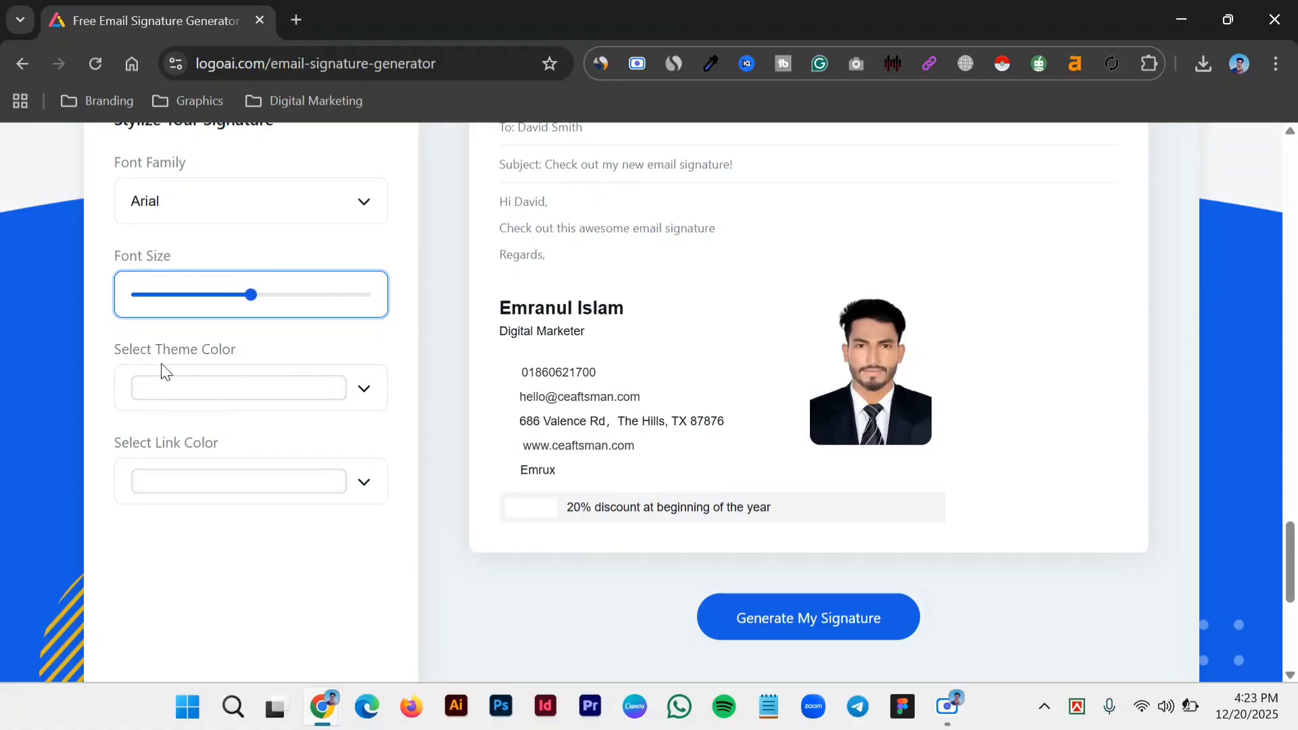
# - Set the signature's theme color to the coral red swatch, FF5B5C
pyautogui.click(222, 394)
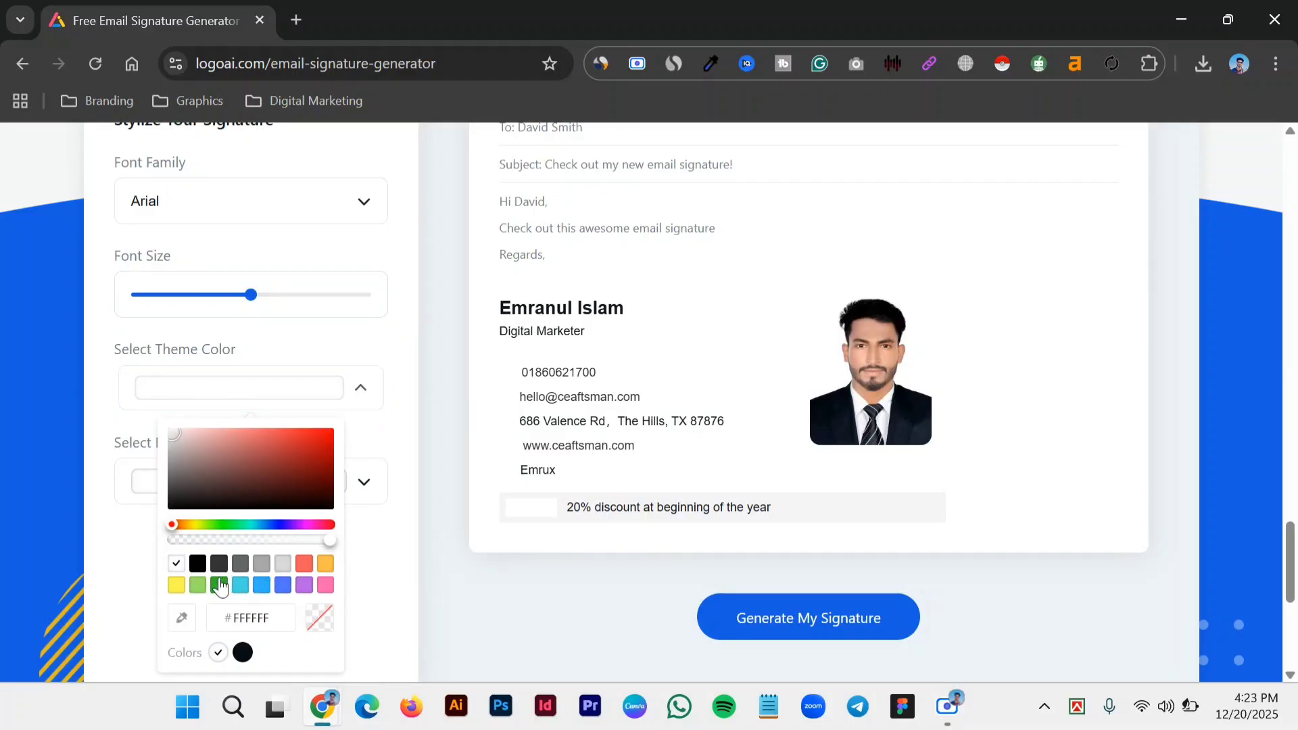
pyautogui.click(305, 565)
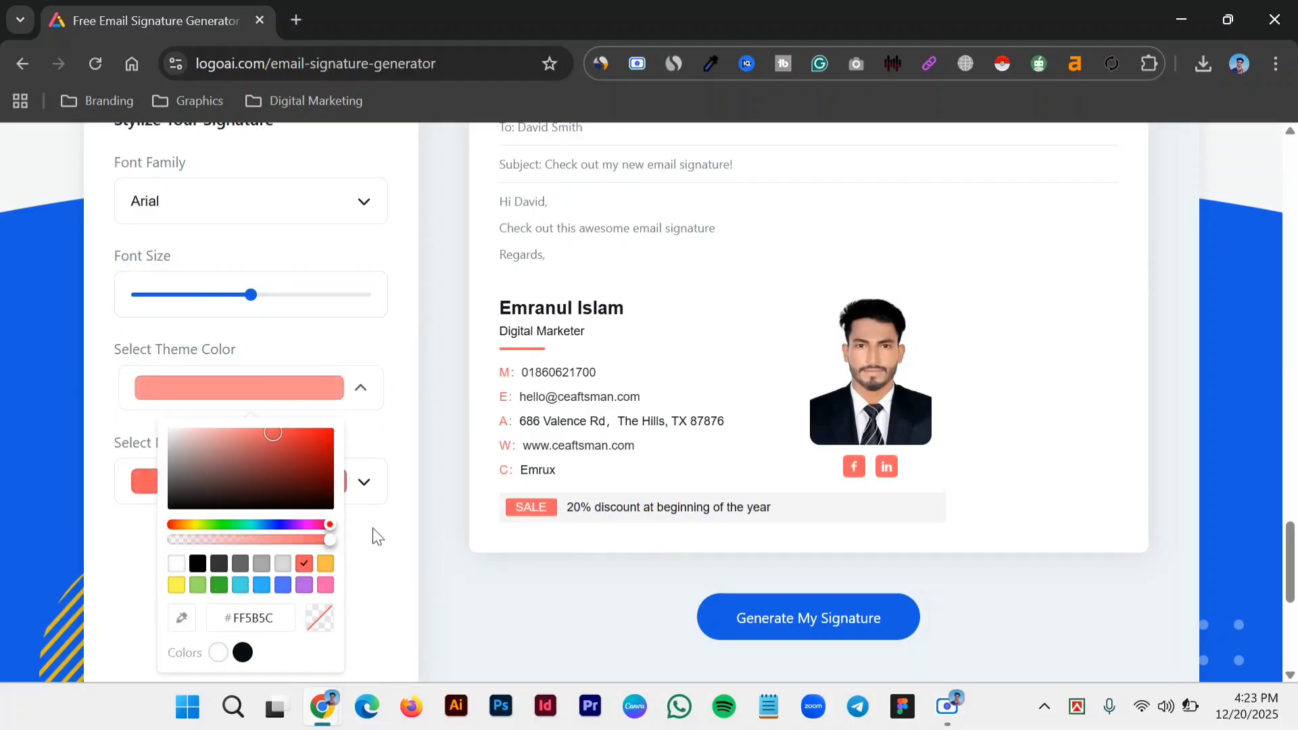
pyautogui.click(379, 462)
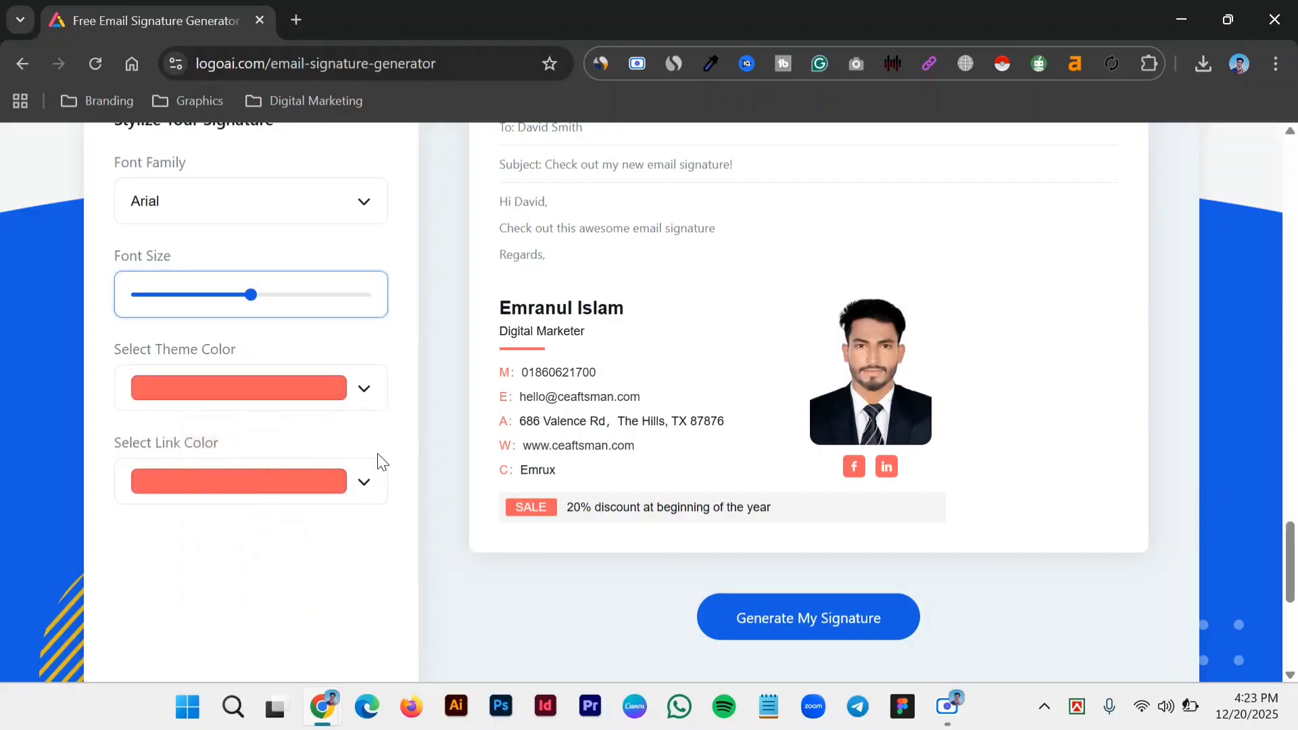
# - Set the signature's link color to the light blue swatch
pyautogui.scroll(-1, 376, 457)
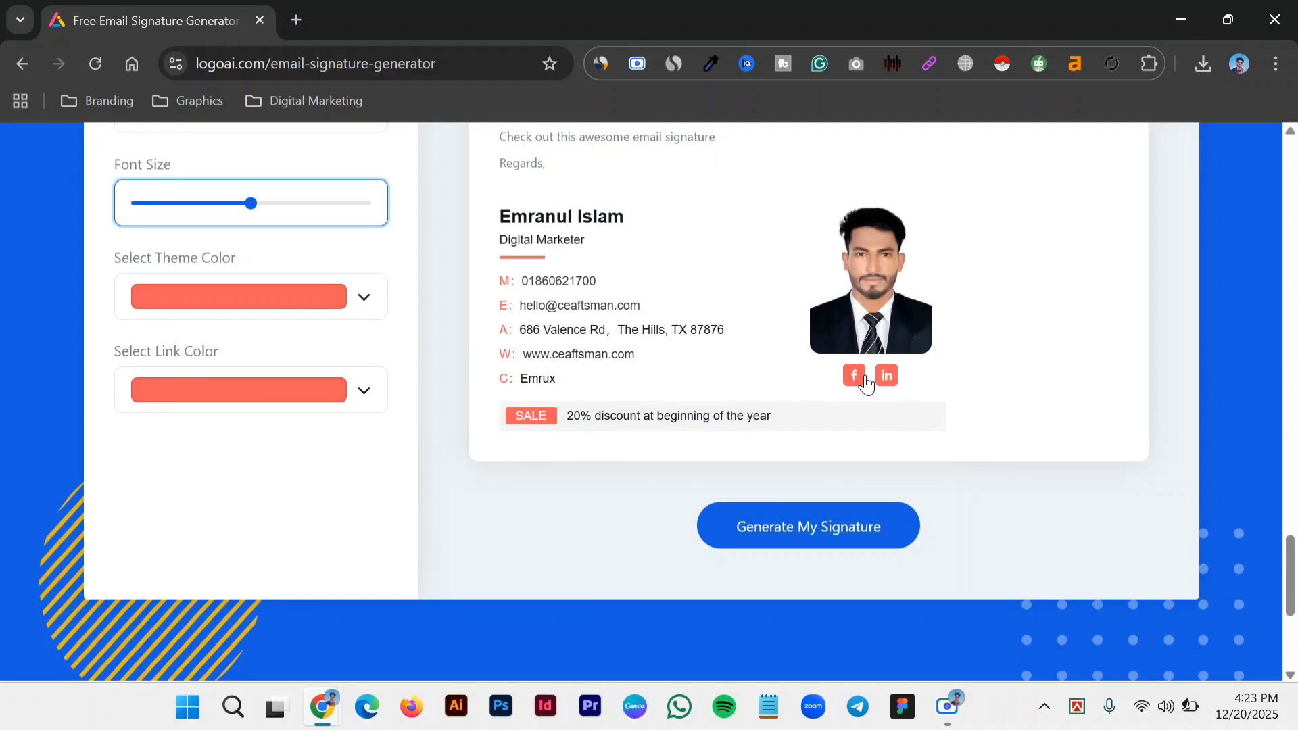
pyautogui.click(365, 406)
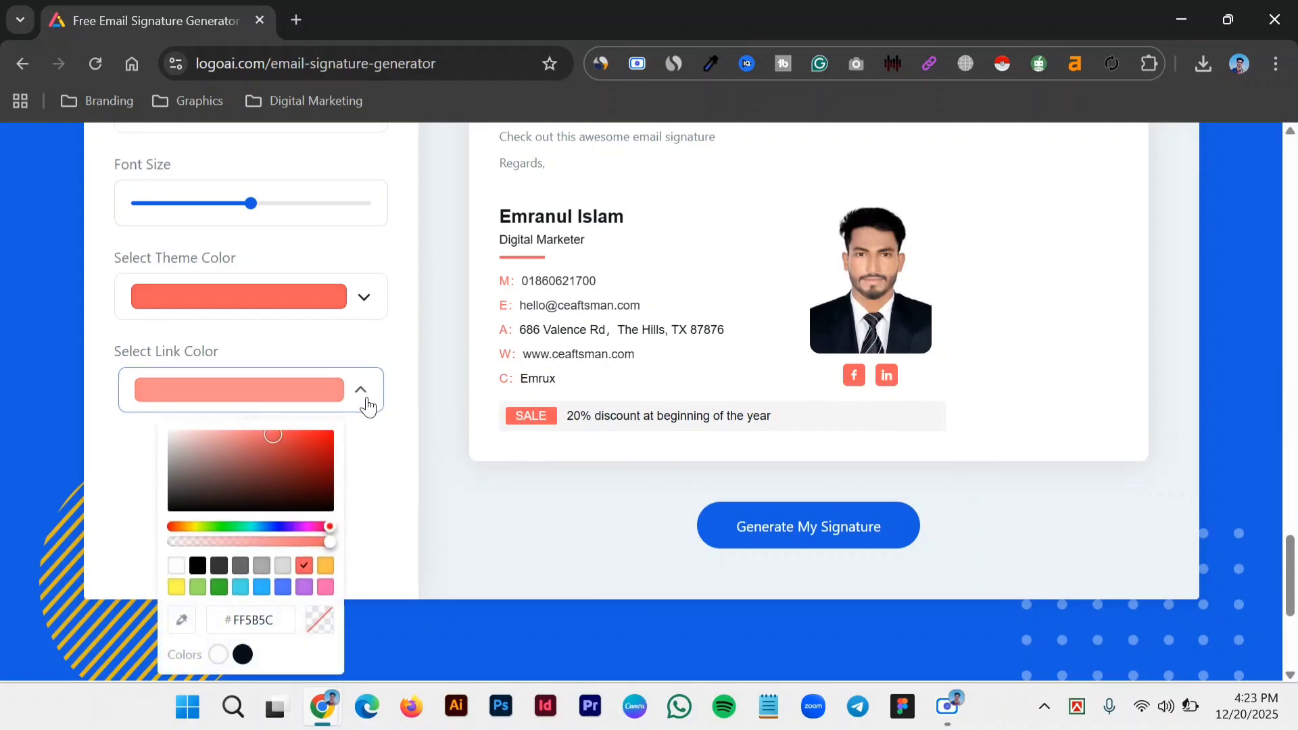
pyautogui.click(258, 588)
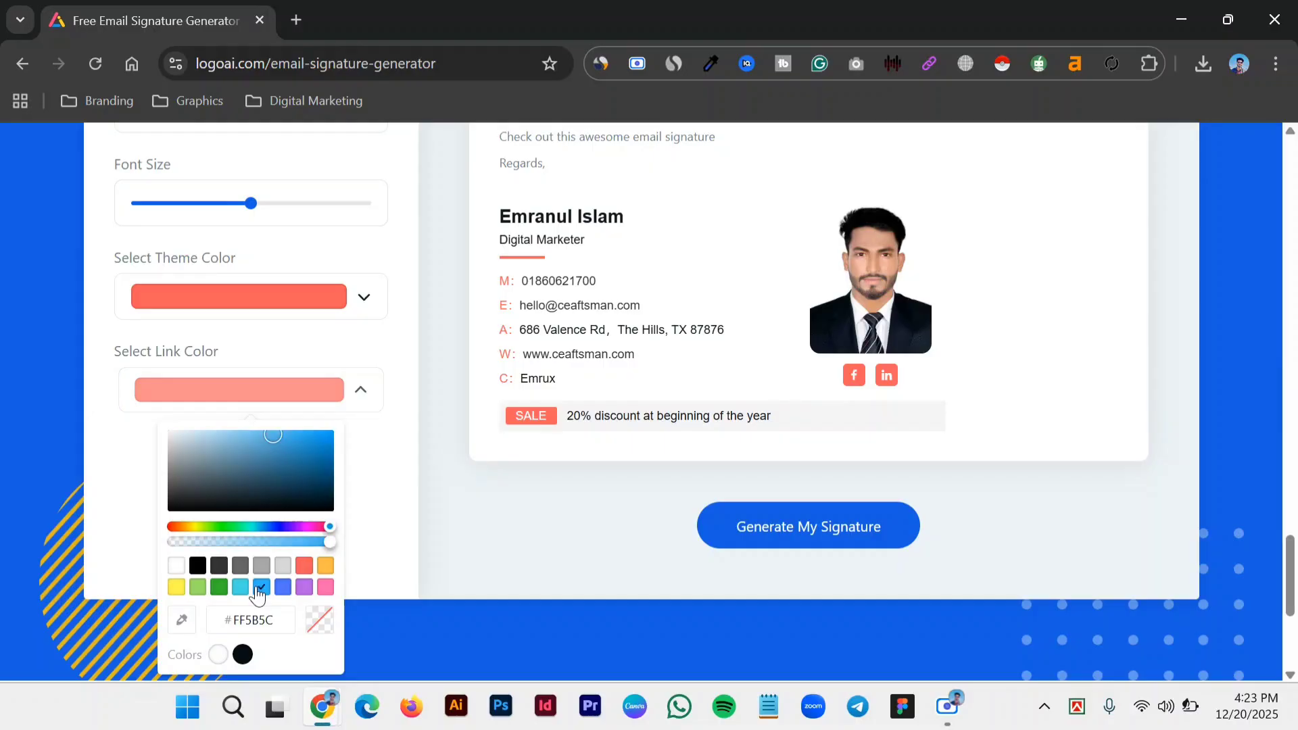
pyautogui.click(512, 466)
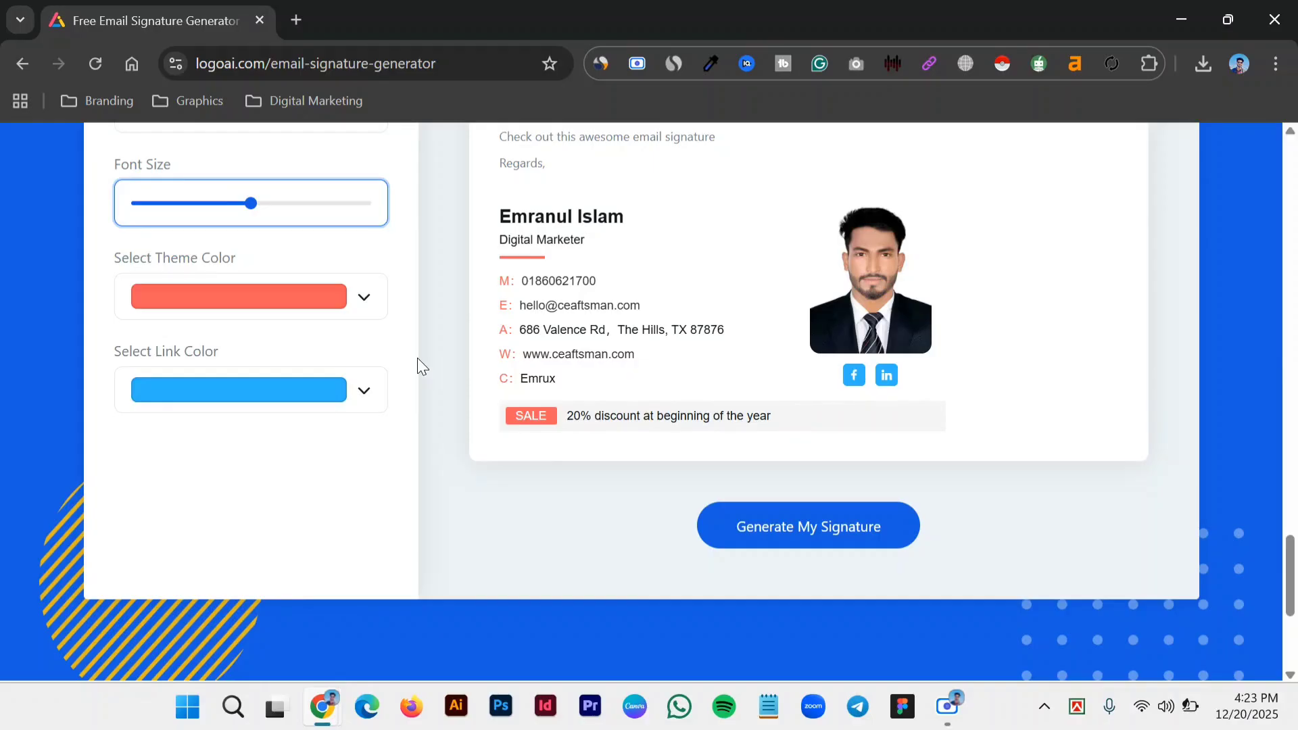
pyautogui.scroll(4, 416, 362)
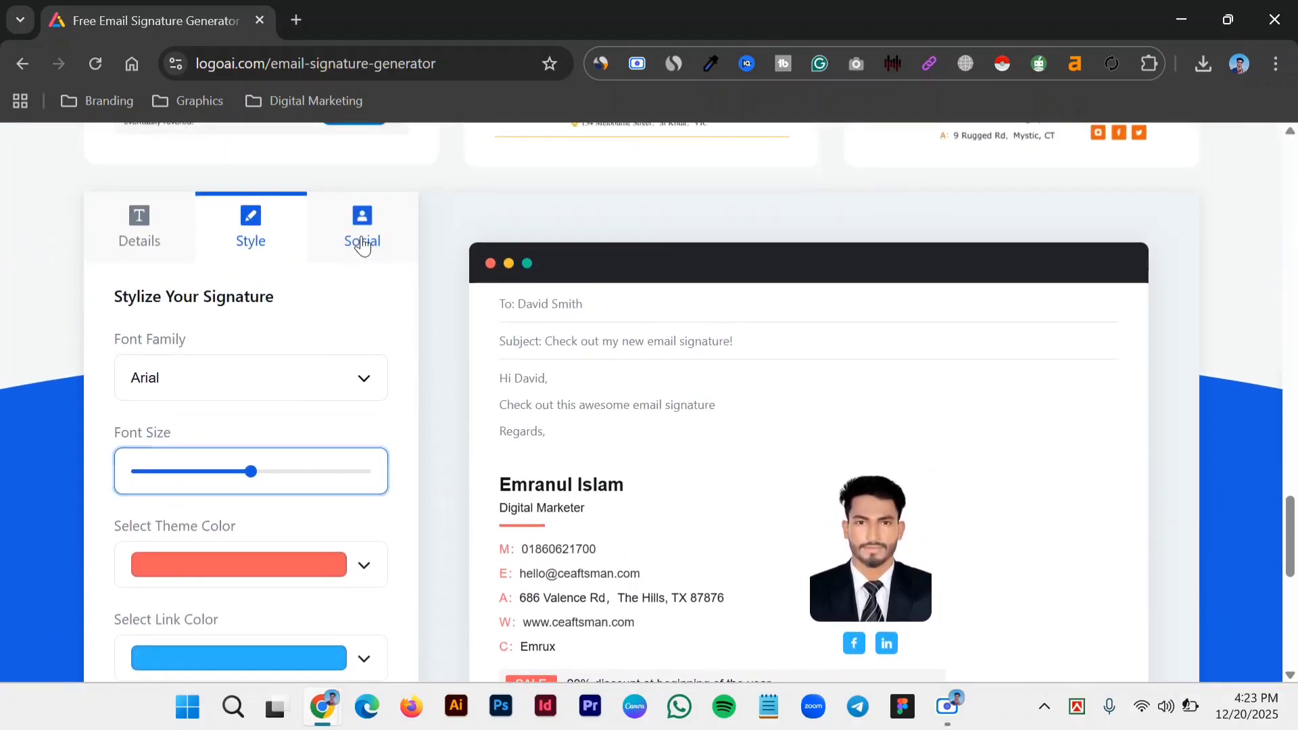
# - In the signature's social settings, add YouTube and Behance to the social media links
pyautogui.click(358, 246)
pyautogui.click(211, 461)
pyautogui.scroll(-1, 212, 461)
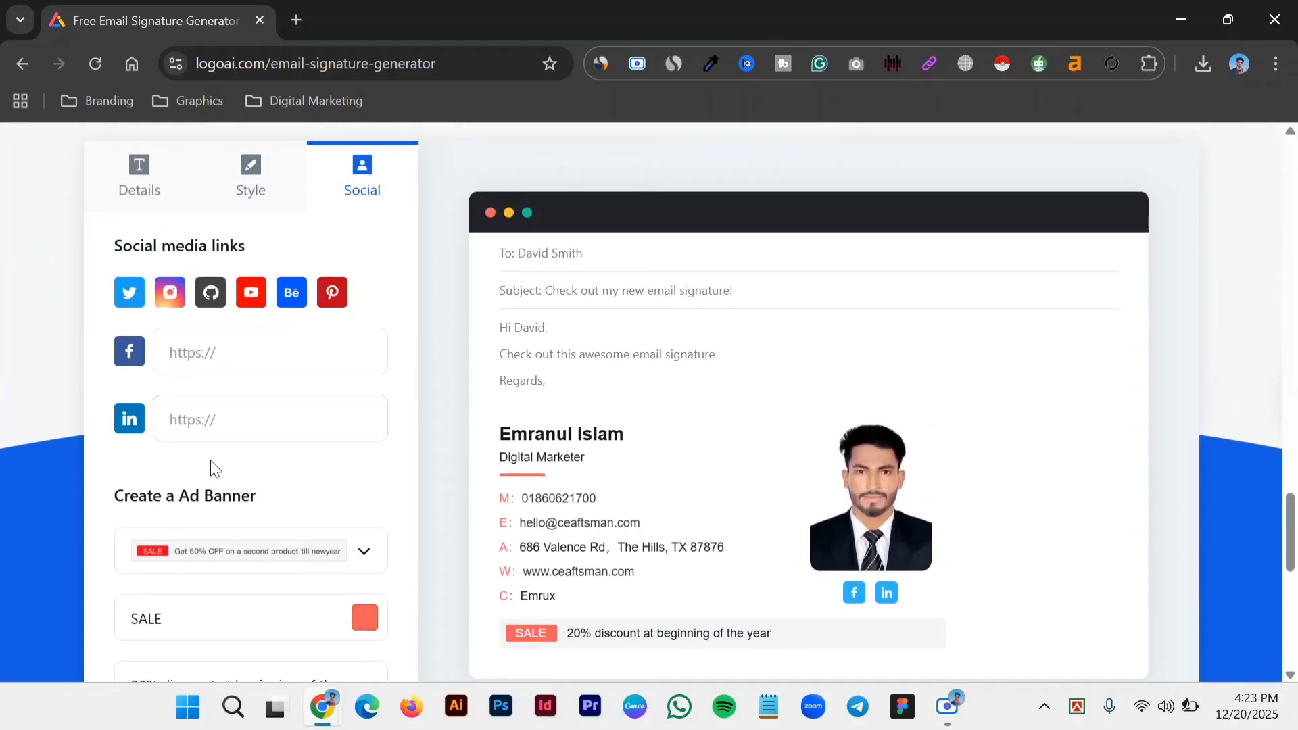
pyautogui.click(206, 351)
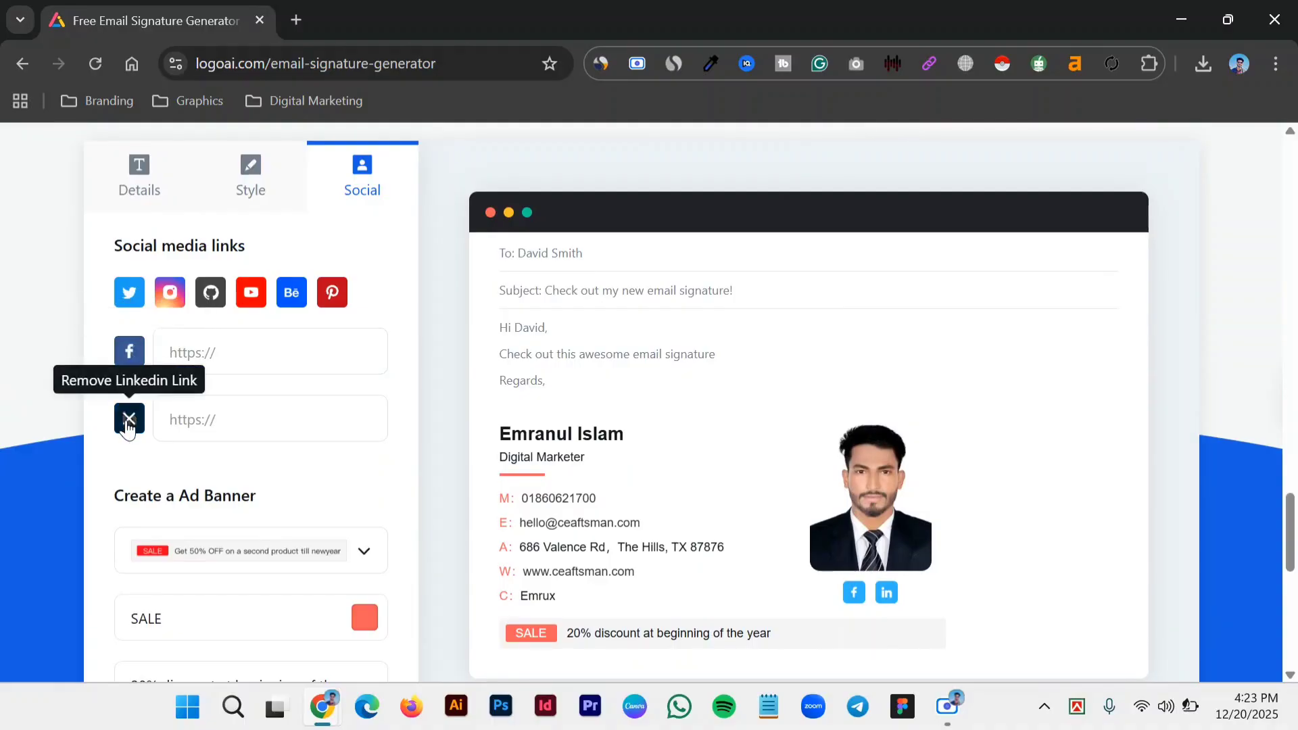
pyautogui.click(244, 408)
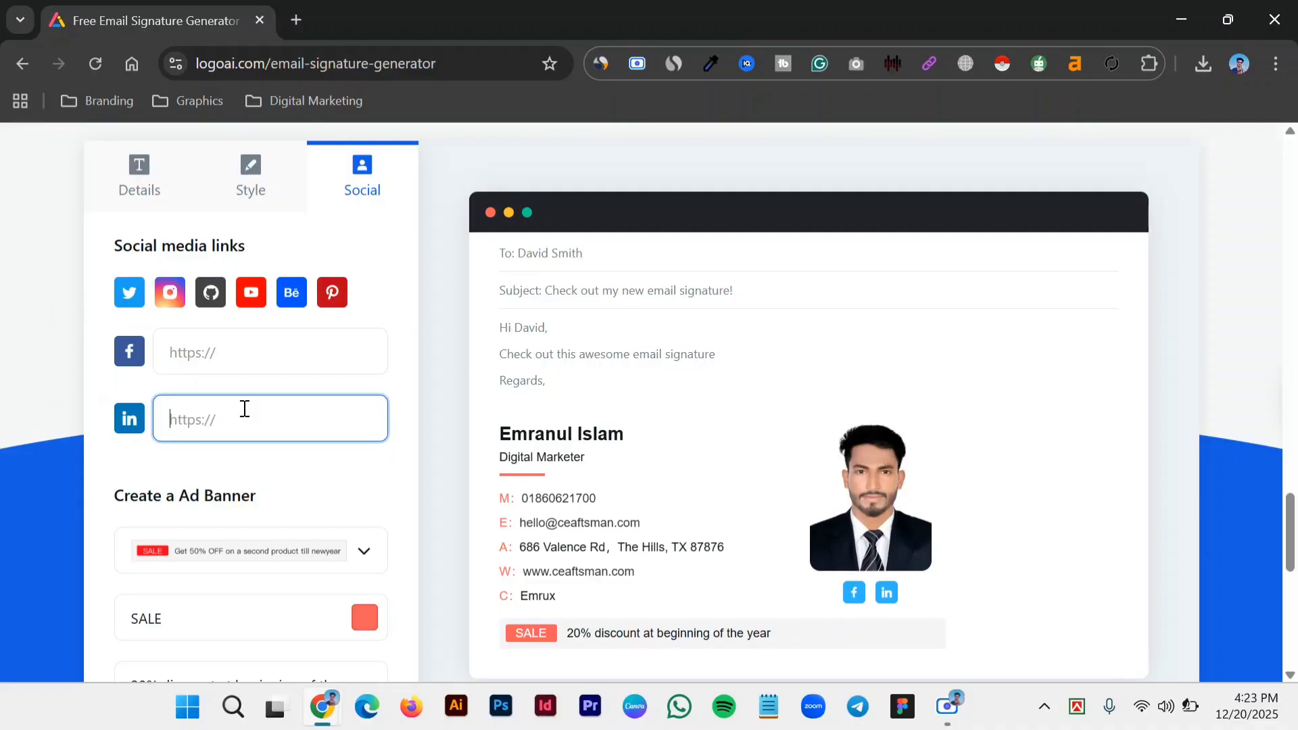
pyautogui.click(243, 359)
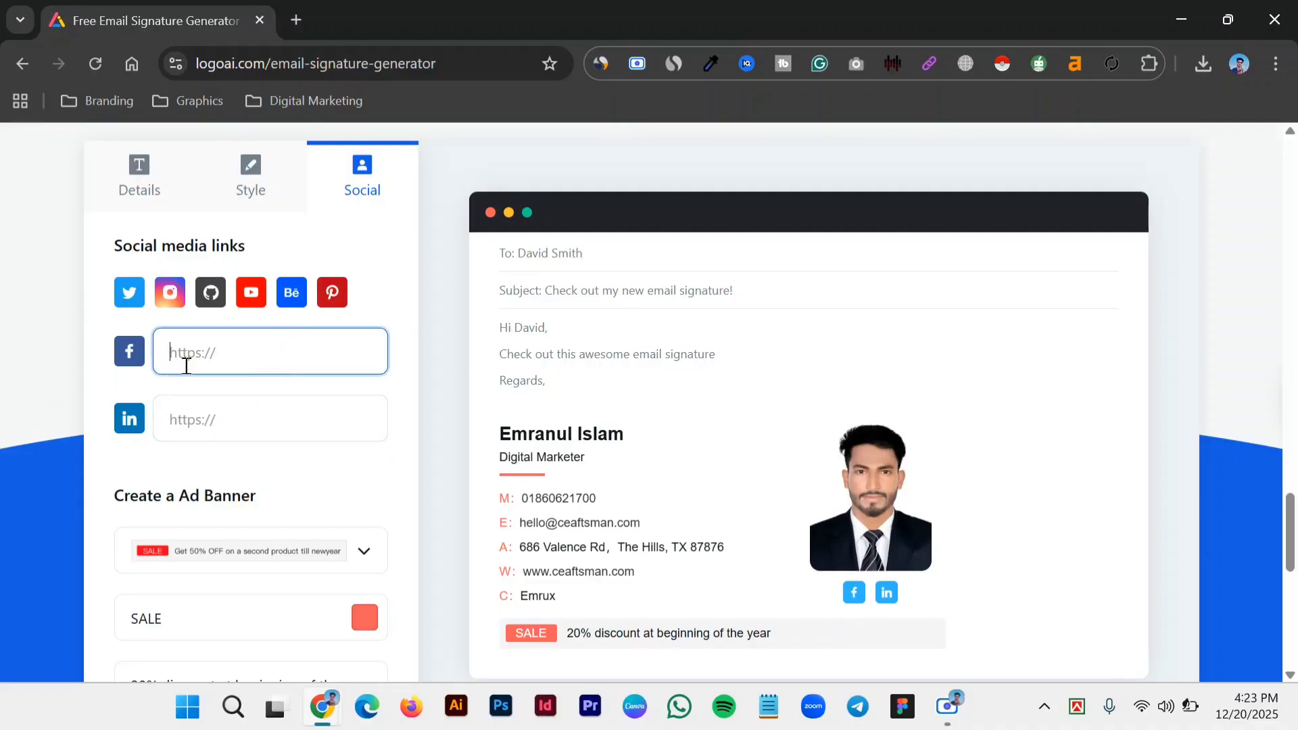
pyautogui.click(254, 301)
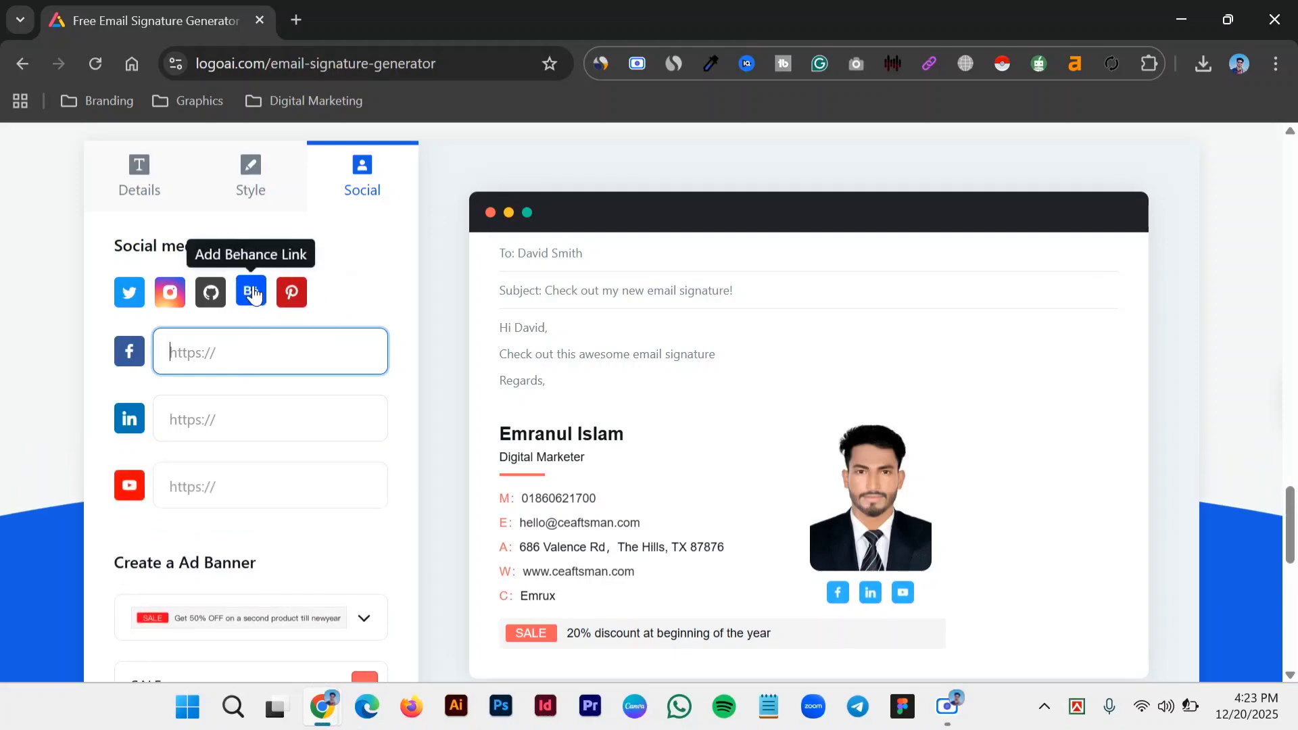
pyautogui.click(254, 298)
# - Set the signature's ad banner template to None
pyautogui.scroll(-2, 279, 442)
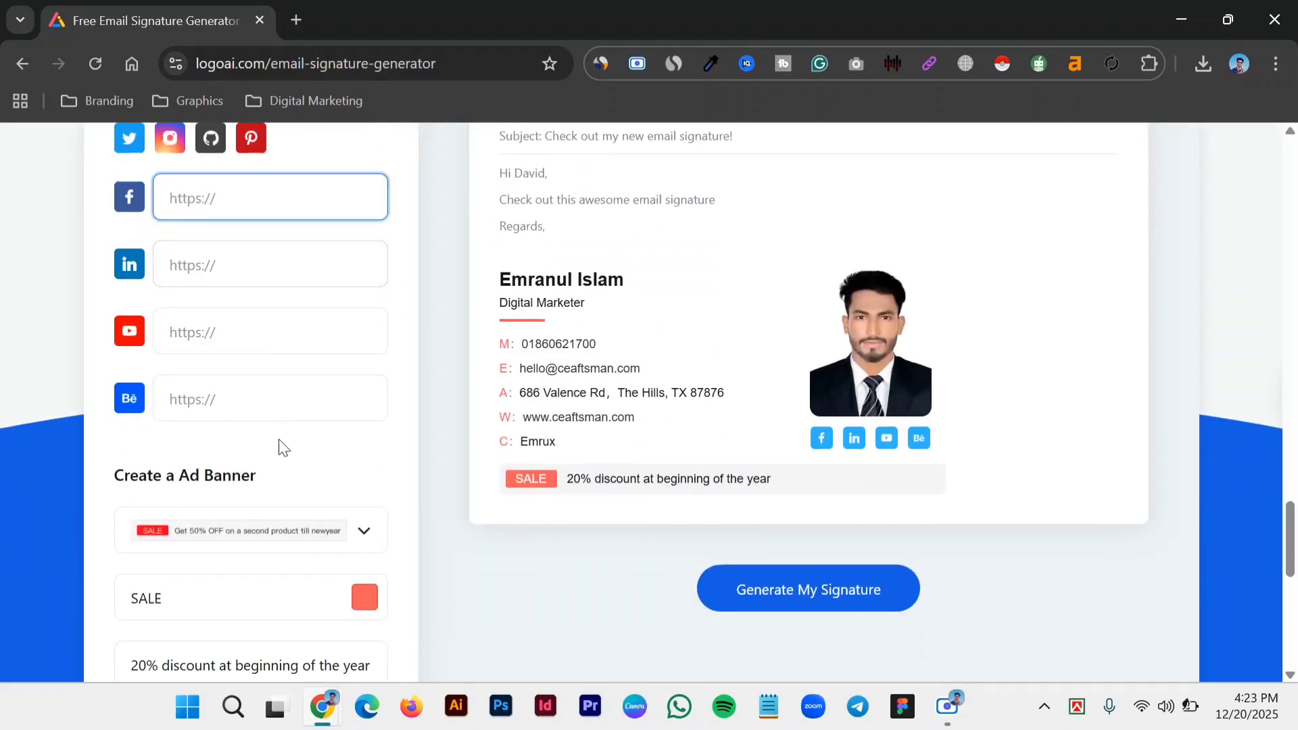
pyautogui.scroll(-1, 297, 399)
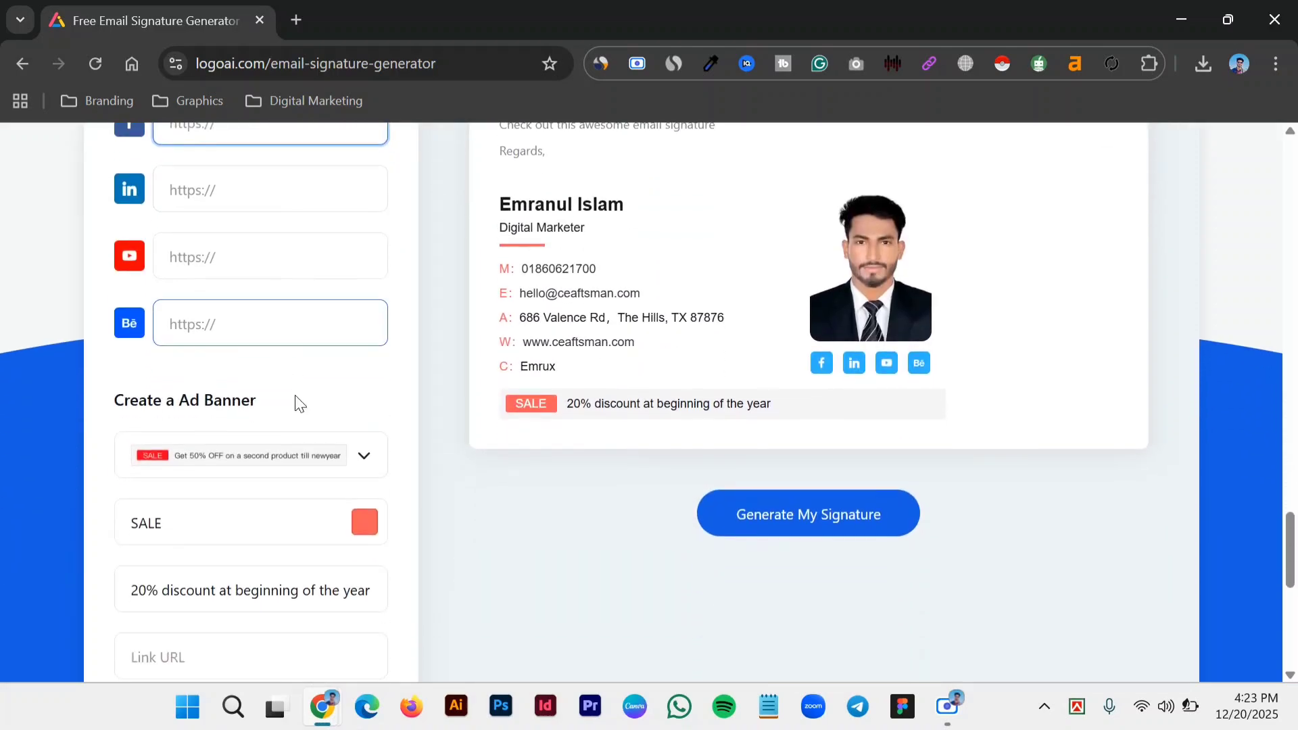
pyautogui.scroll(-1, 366, 465)
pyautogui.click(366, 440)
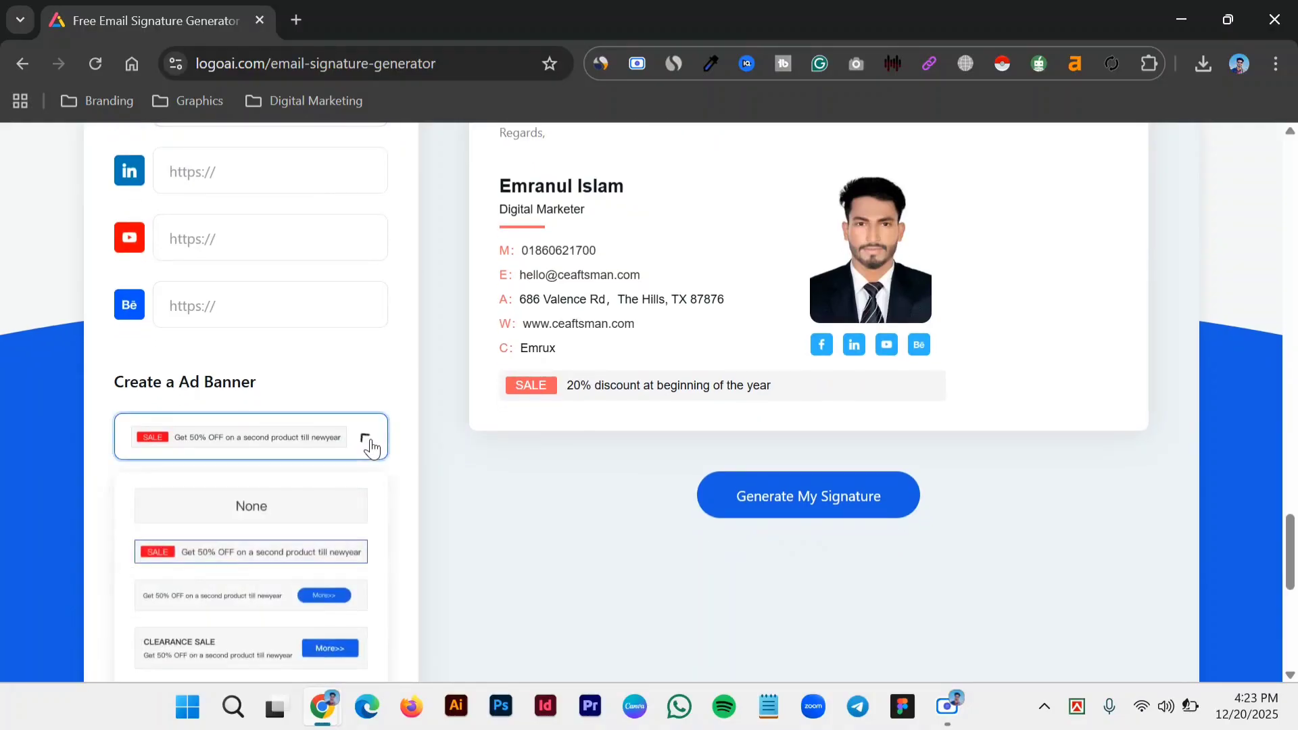
pyautogui.click(301, 507)
pyautogui.scroll(-2, 301, 511)
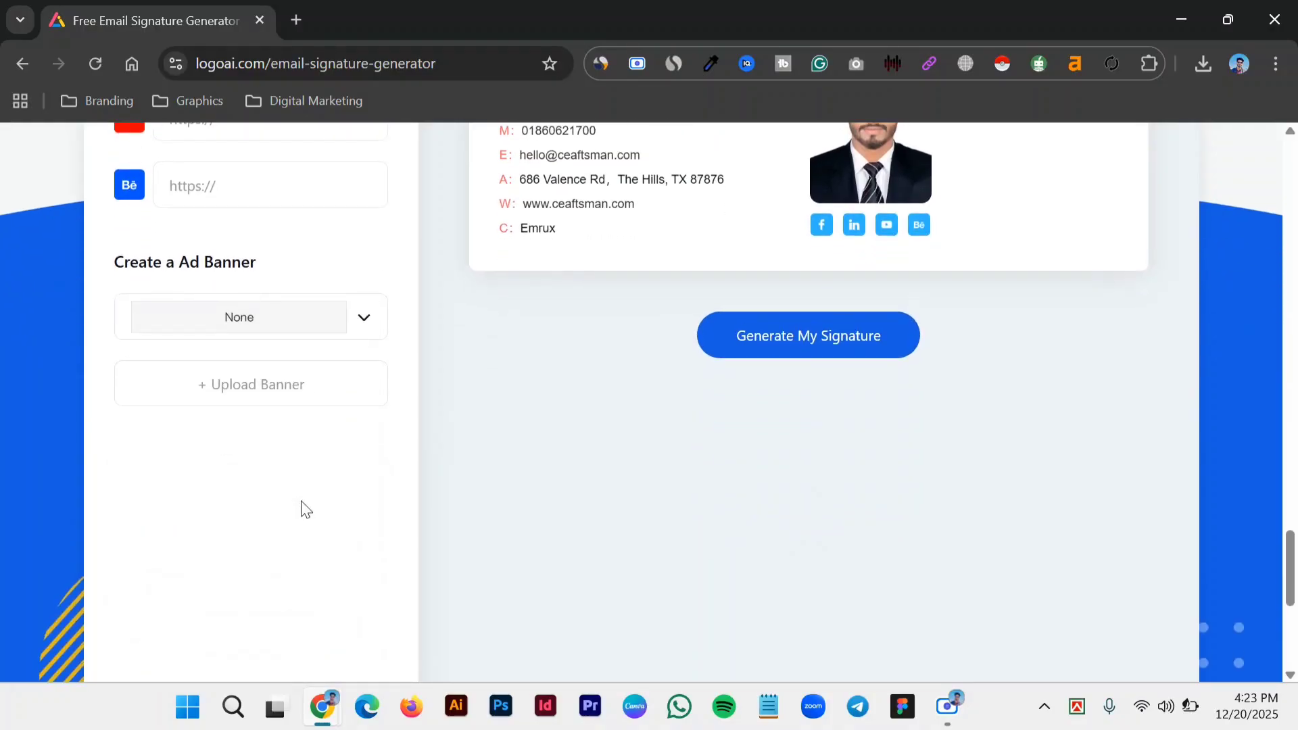
# - Upload the image "Black Red Modern Simple Business Marketing Agency LinkedIn Banner" from the Downloads folder as the signature's banner
pyautogui.click(315, 394)
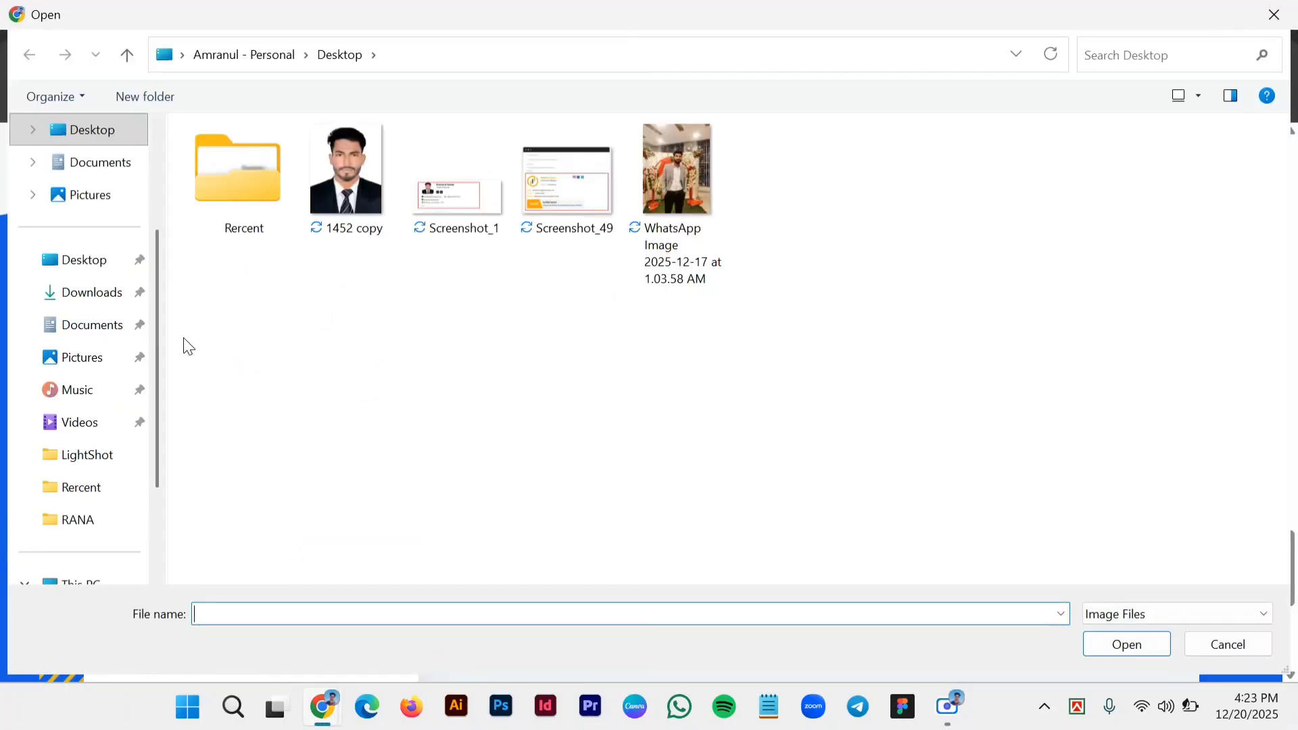
pyautogui.click(102, 296)
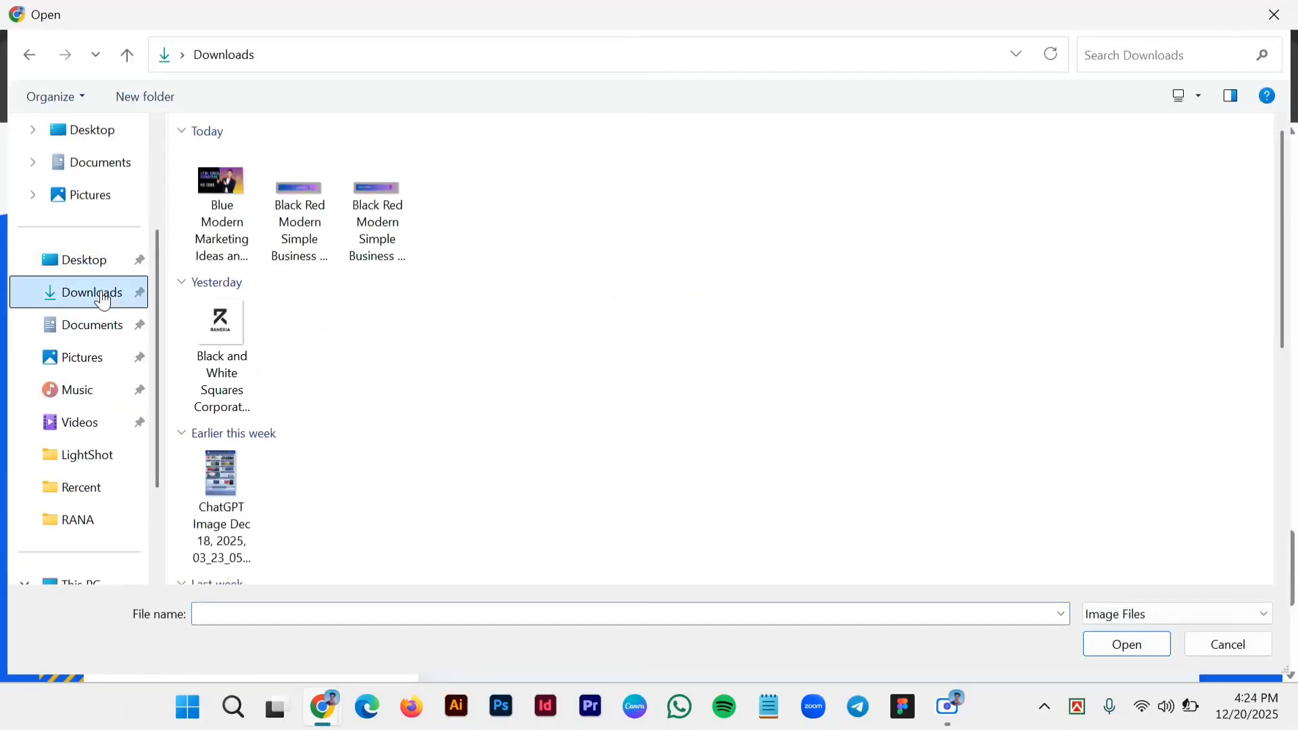
pyautogui.click(332, 206)
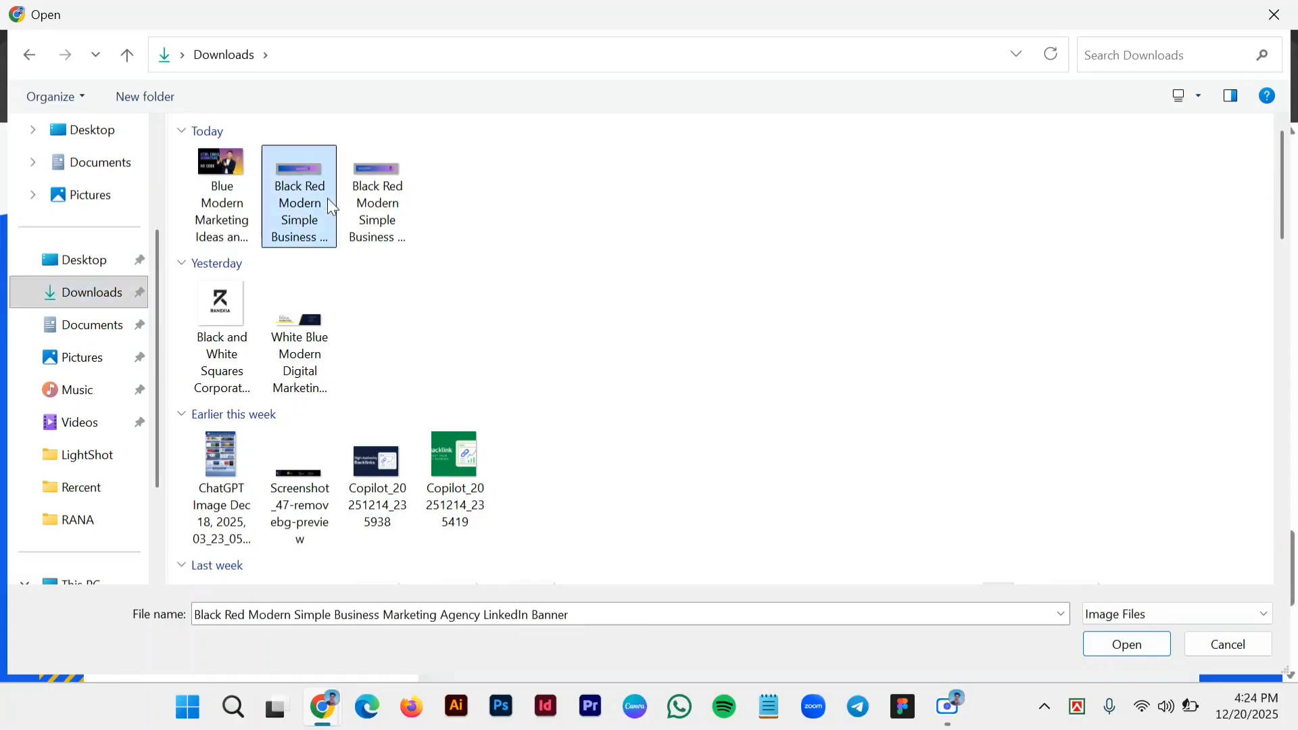
pyautogui.click(1146, 651)
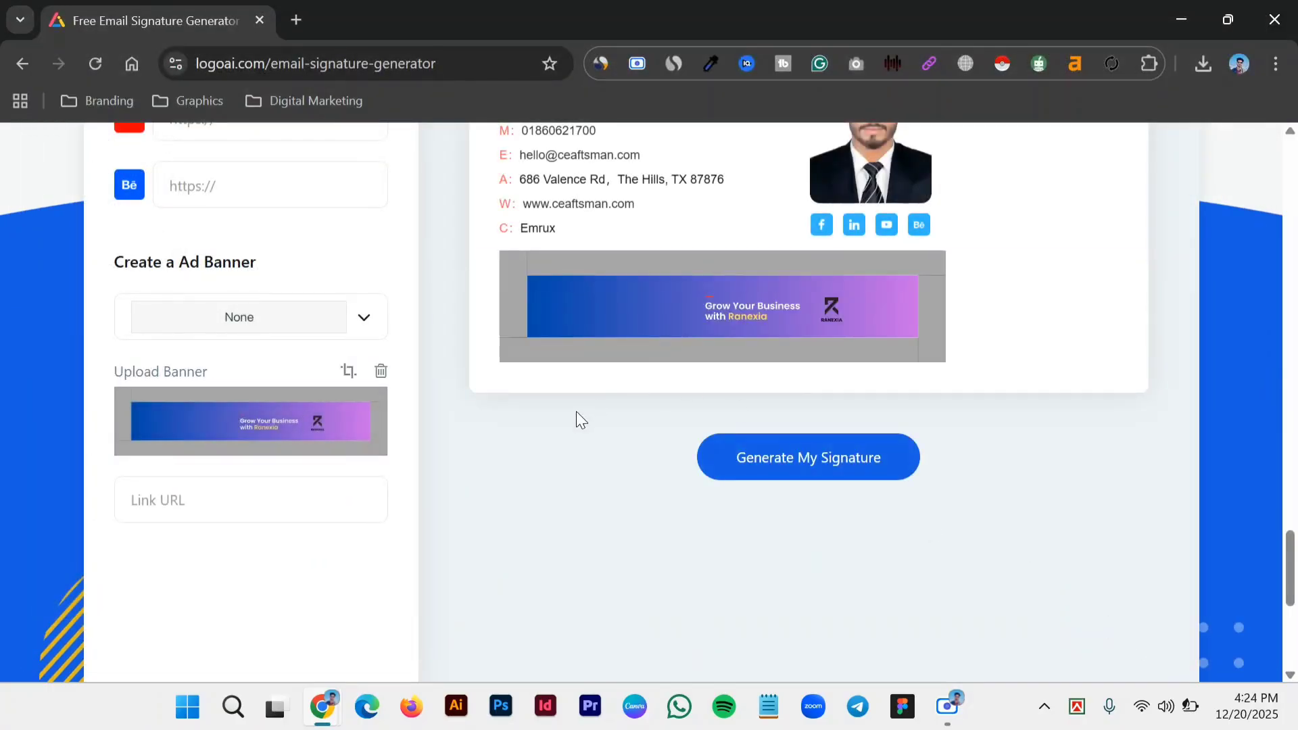
# - Check the signature preview with its photo, social icons and banner, and generate the signature
pyautogui.scroll(2, 823, 324)
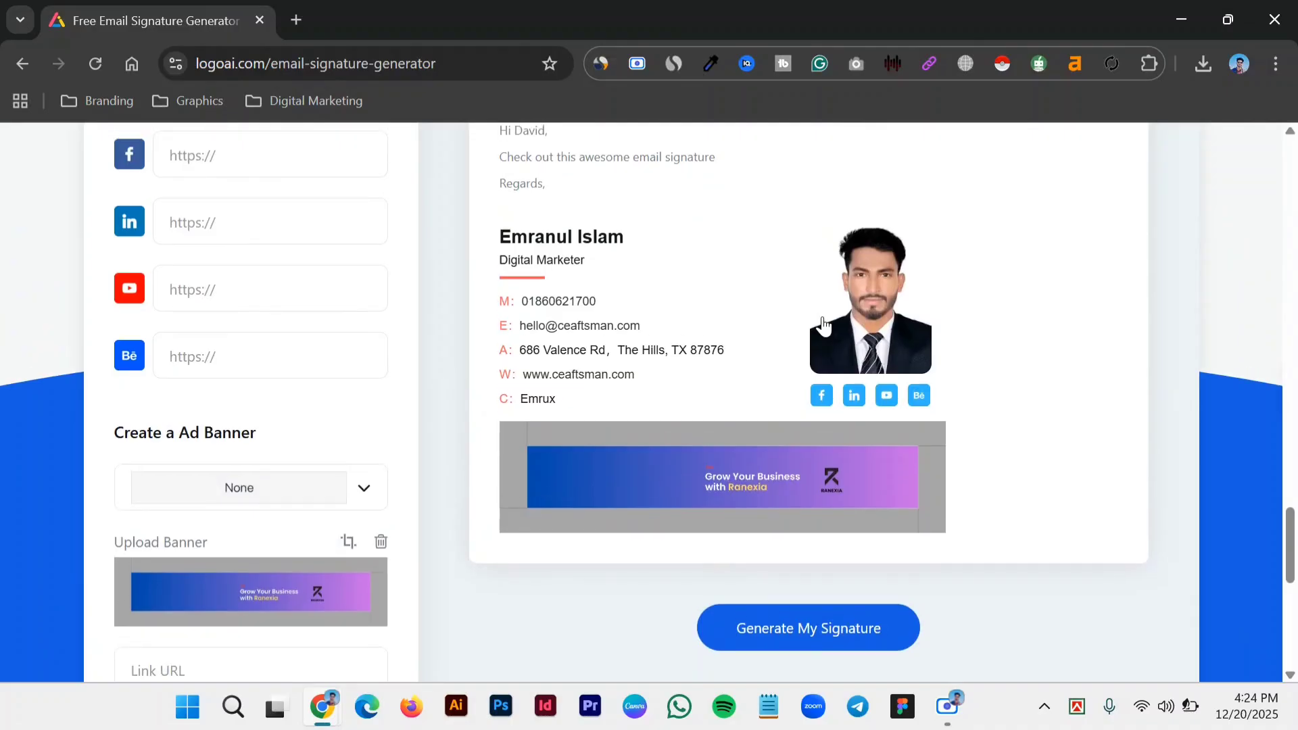
pyautogui.scroll(5, 822, 325)
pyautogui.scroll(-2, 822, 324)
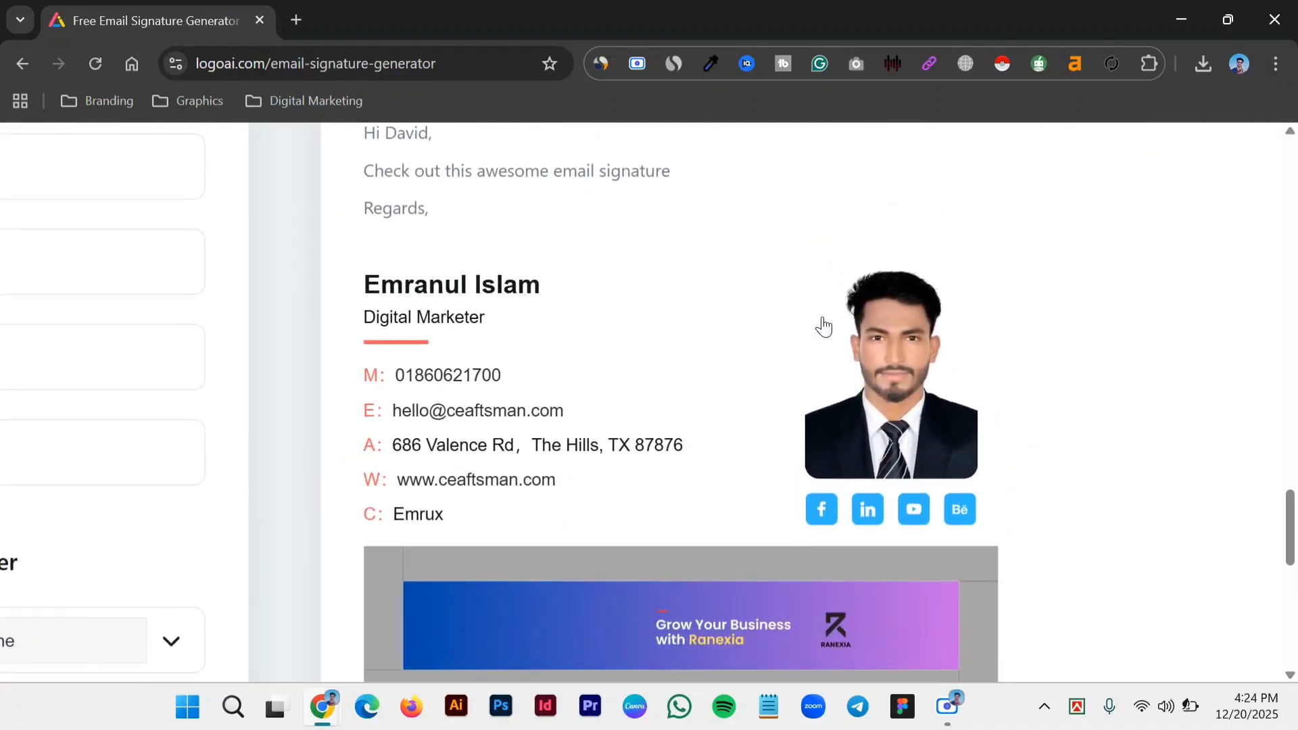
pyautogui.scroll(-2, 822, 325)
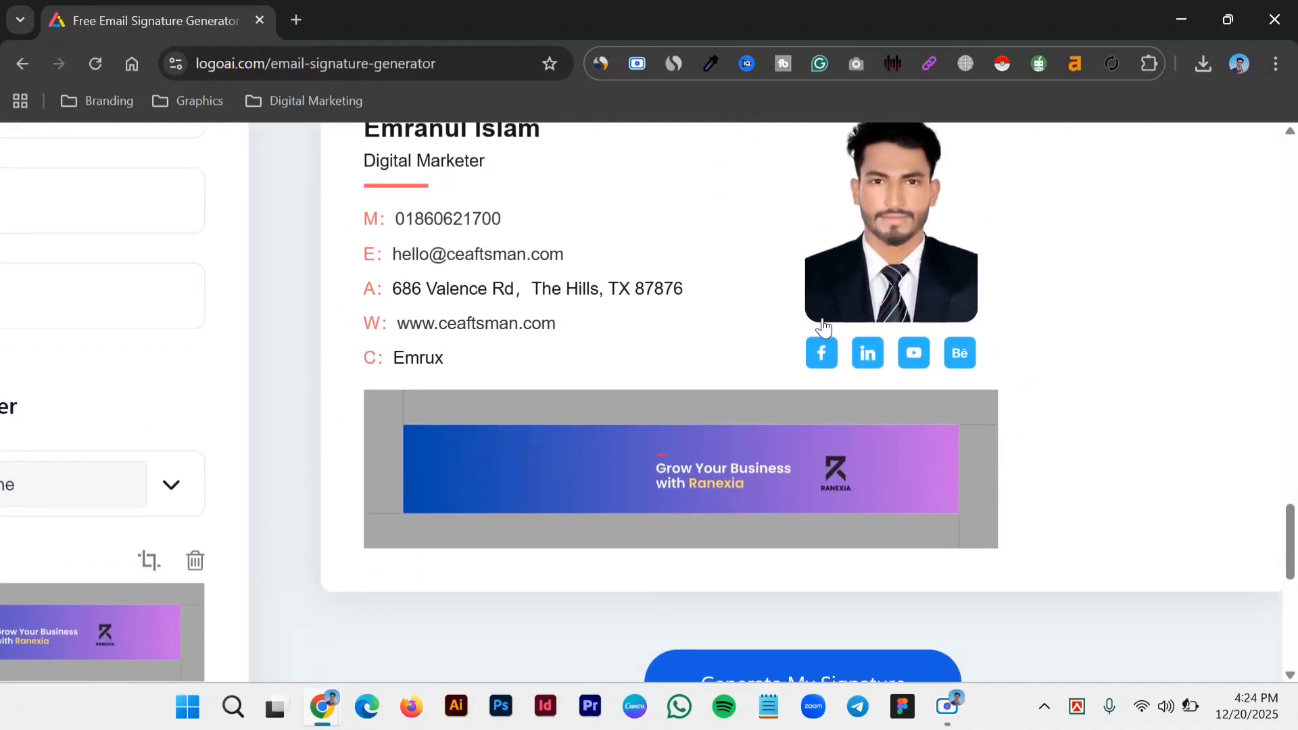
pyautogui.scroll(2, 822, 326)
pyautogui.scroll(-5, 823, 327)
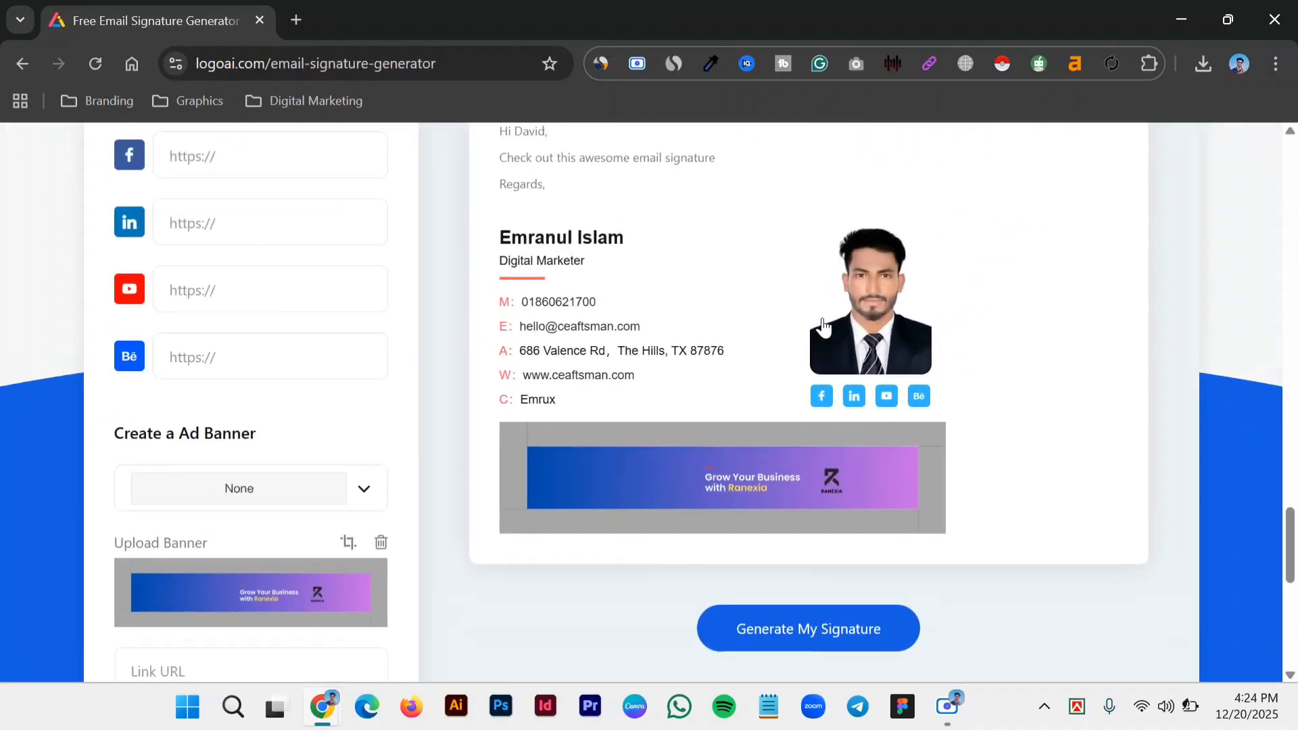
pyautogui.click(764, 627)
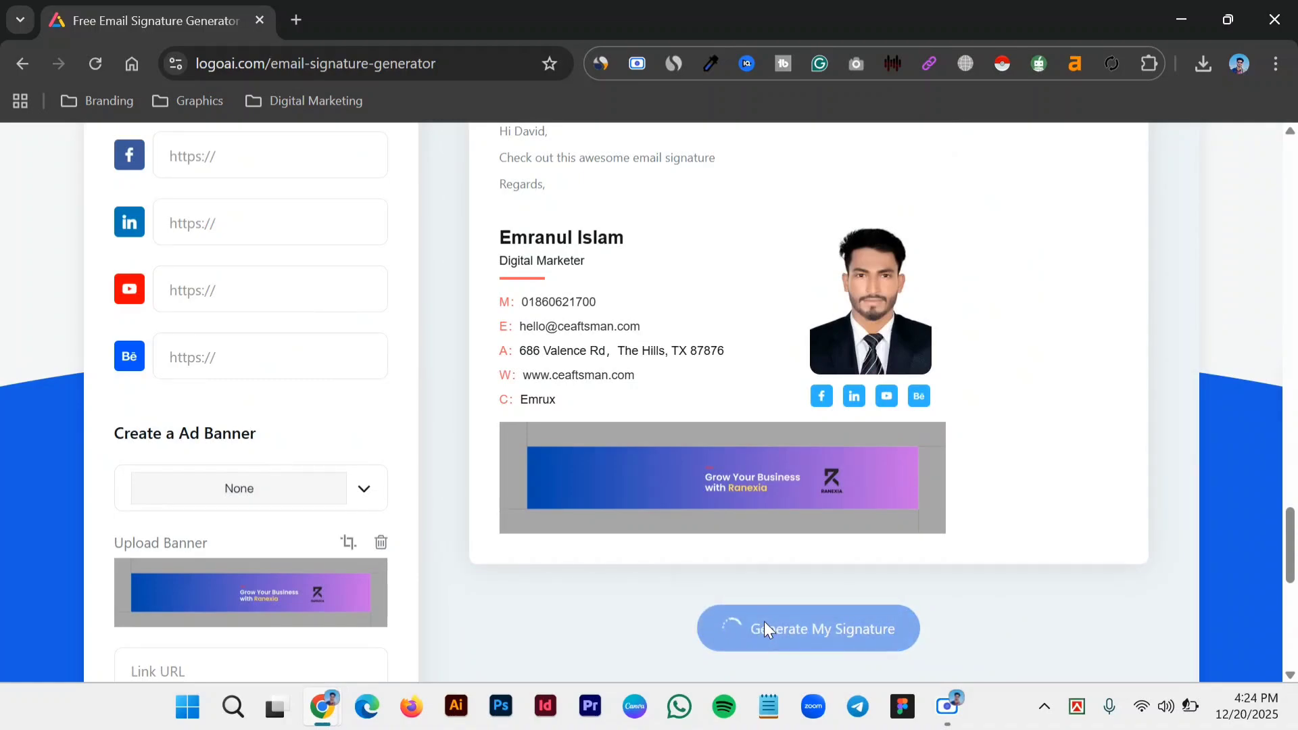
pyautogui.scroll(-3, 763, 622)
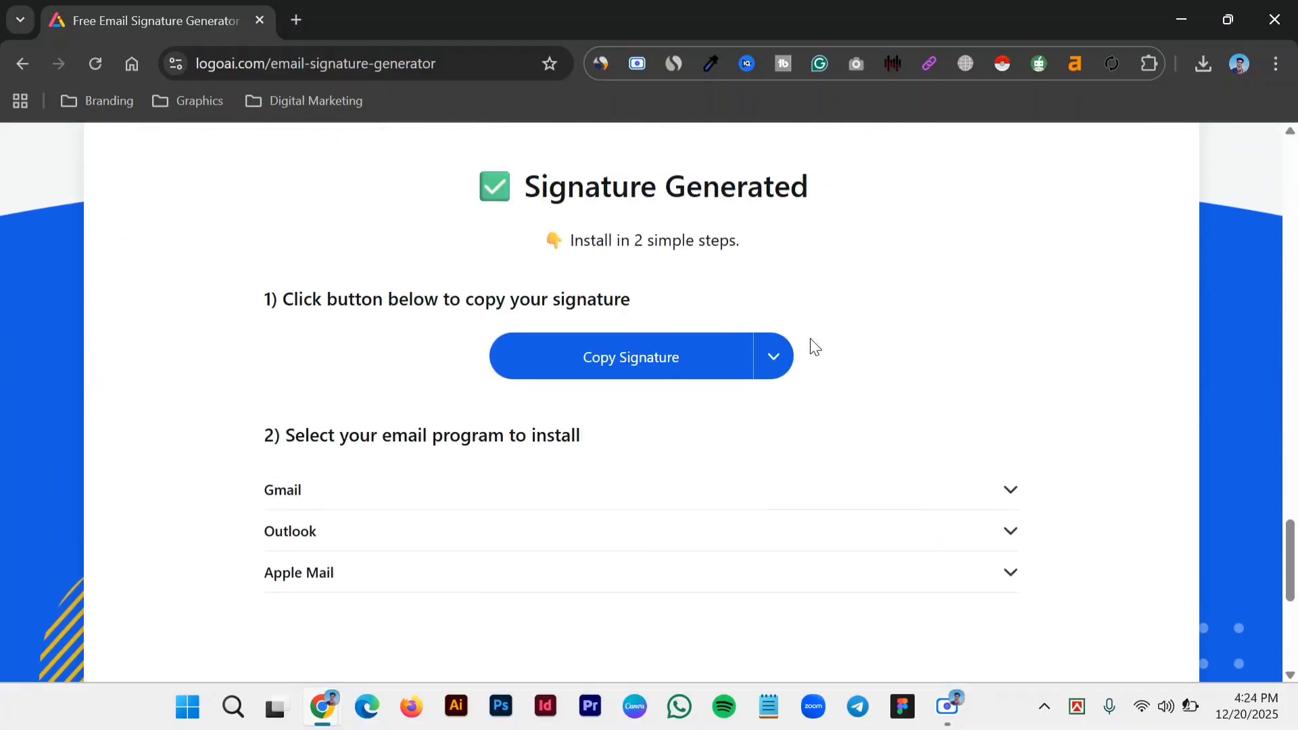
# - Copy the generated signature, choosing the Copy as HTML option
pyautogui.moveTo(532, 188); pyautogui.dragTo(817, 200)
pyautogui.scroll(5, 817, 200)
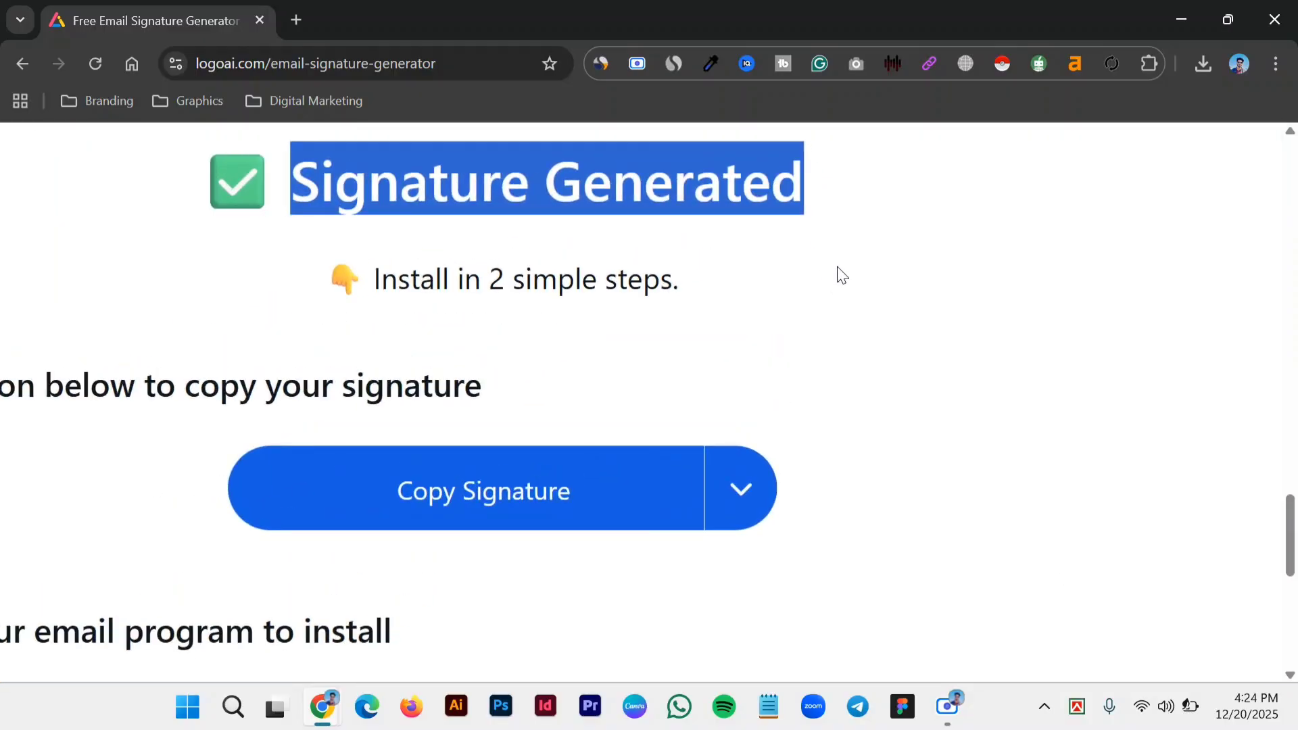
pyautogui.click(838, 267)
pyautogui.scroll(1, 838, 264)
pyautogui.scroll(-2, 838, 263)
pyautogui.hscroll(-2, 839, 263)
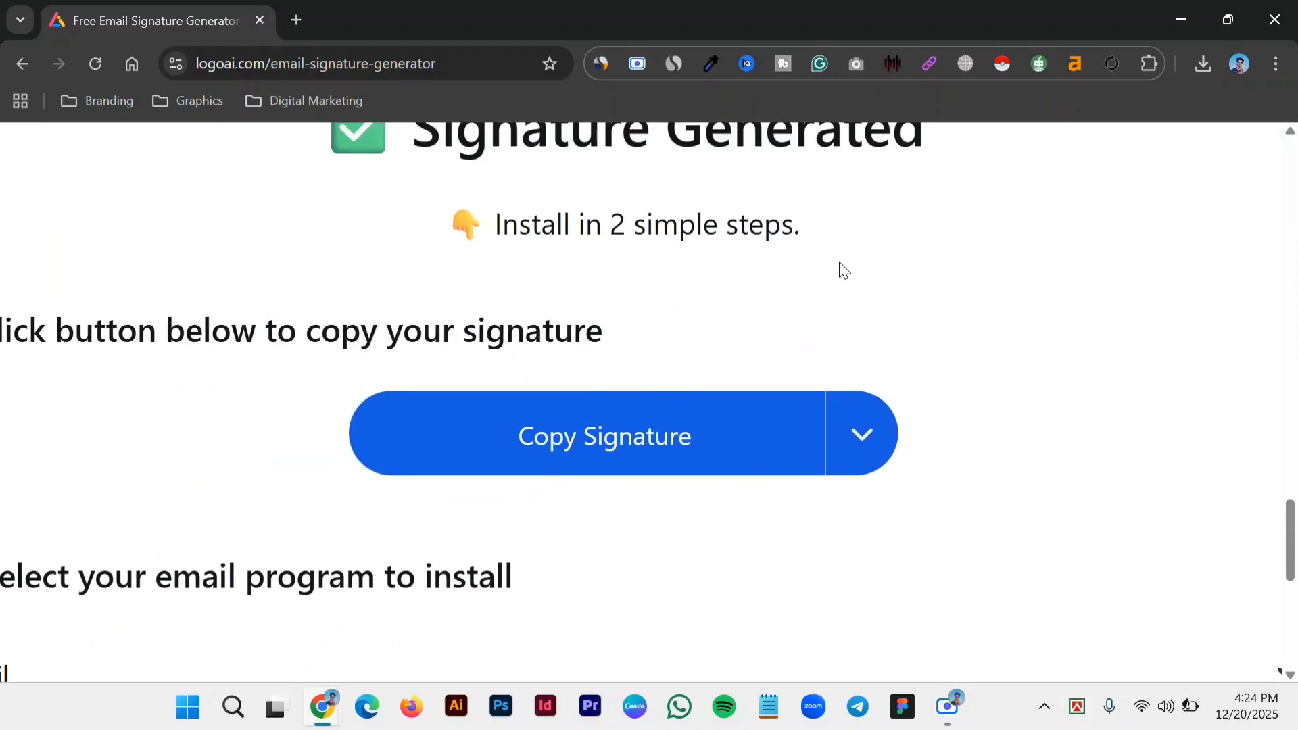
pyautogui.click(637, 438)
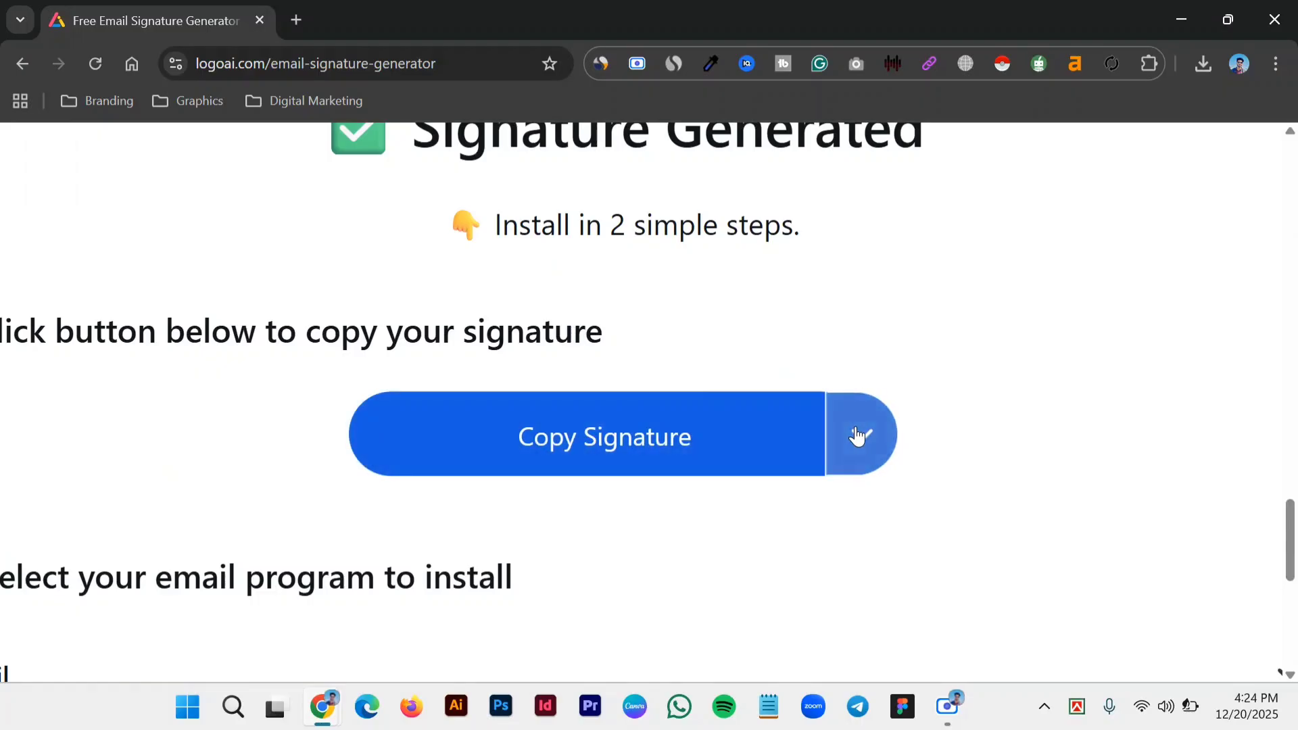
pyautogui.click(857, 435)
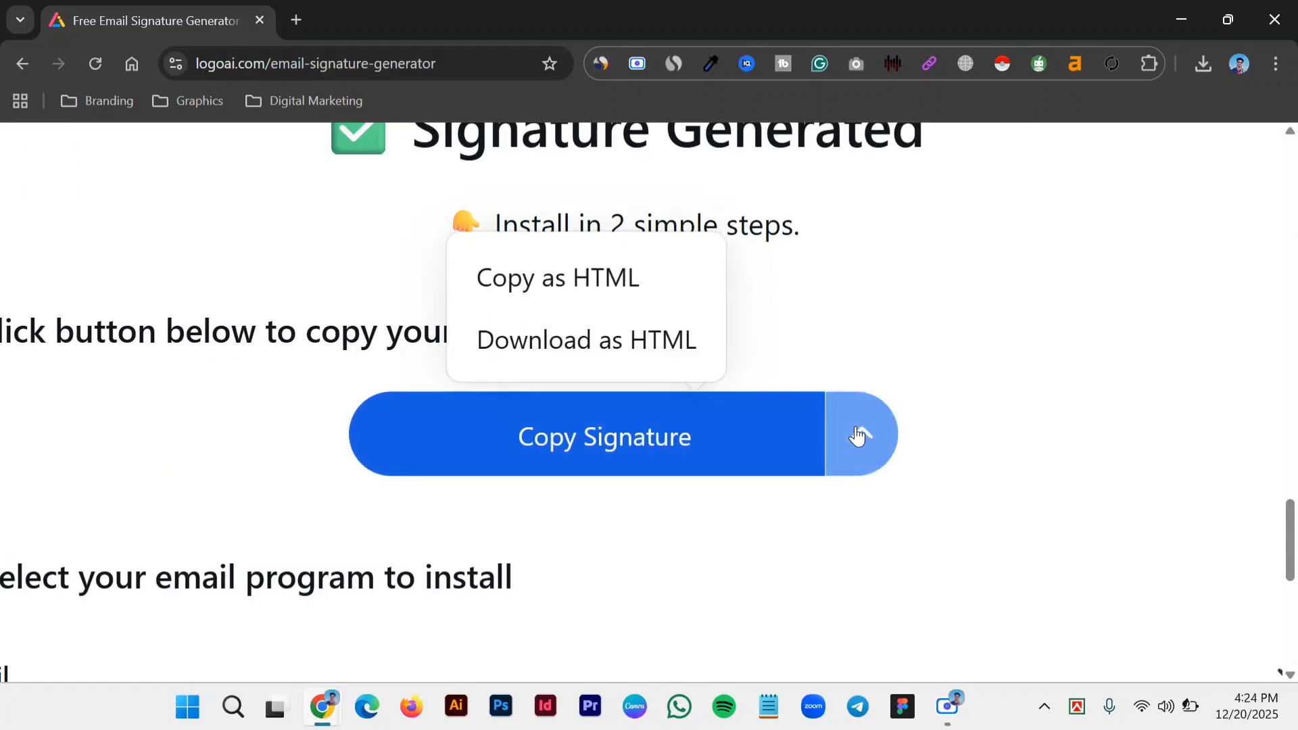
pyautogui.click(622, 277)
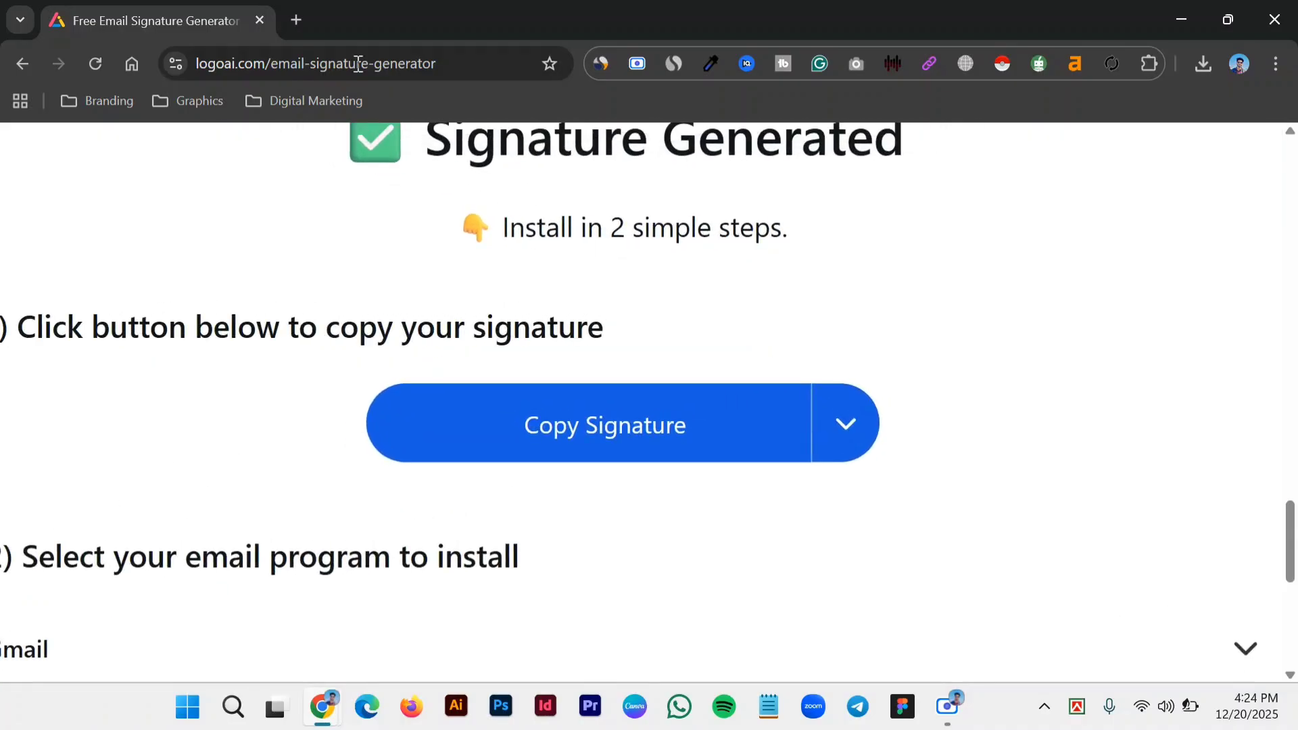
# - Open Gmail in a new browser tab and open its label management settings
pyautogui.click(297, 27)
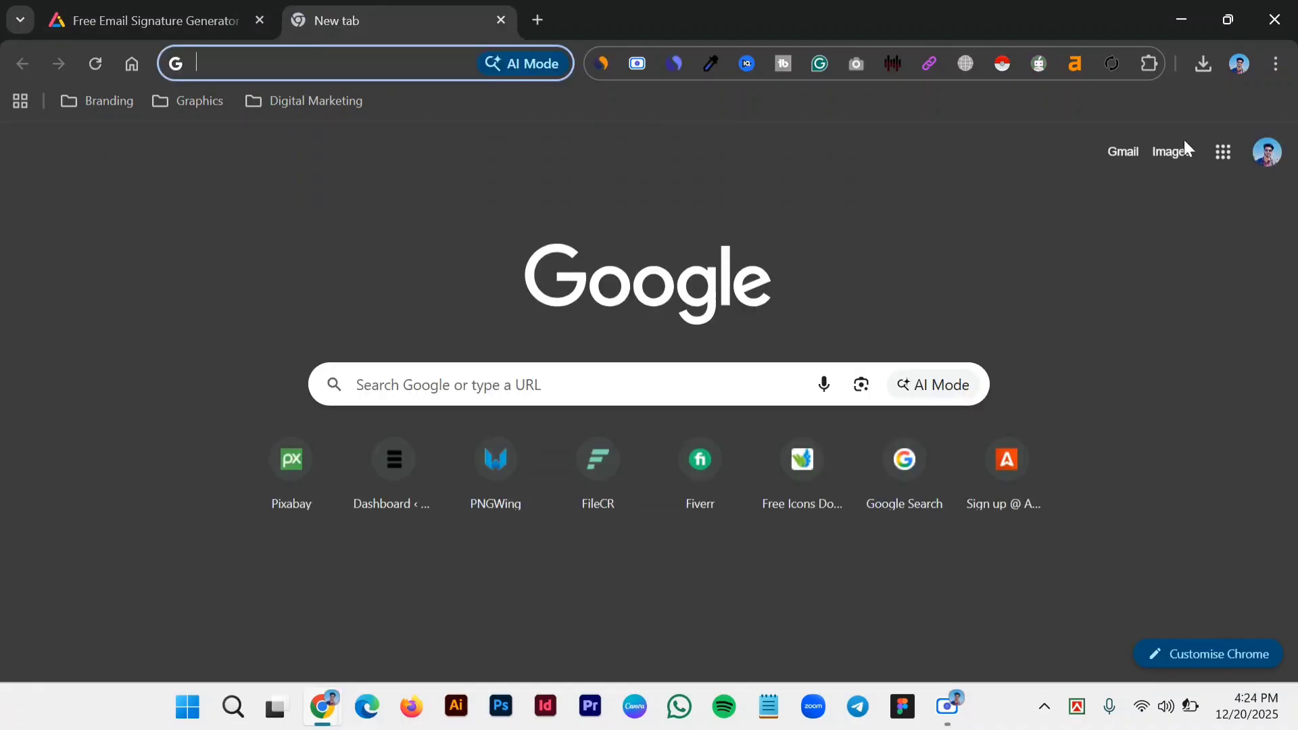
pyautogui.click(1121, 156)
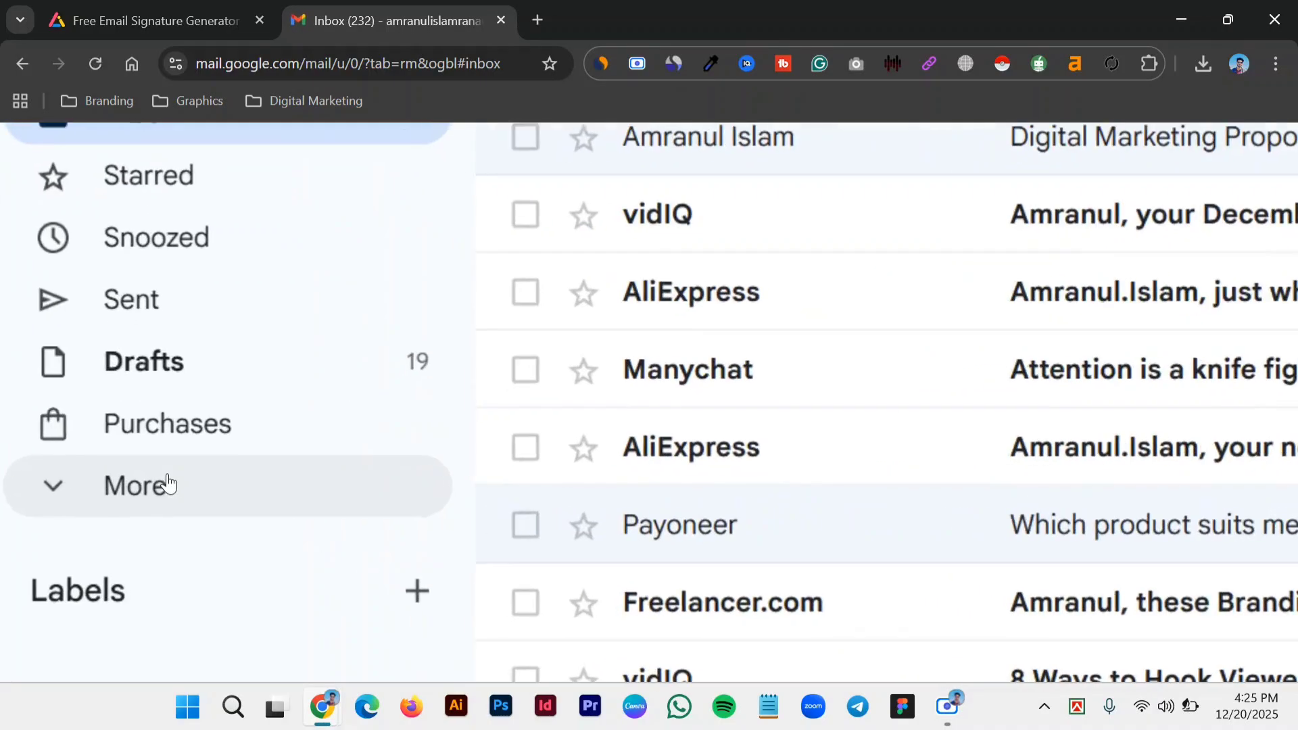
pyautogui.click(258, 517)
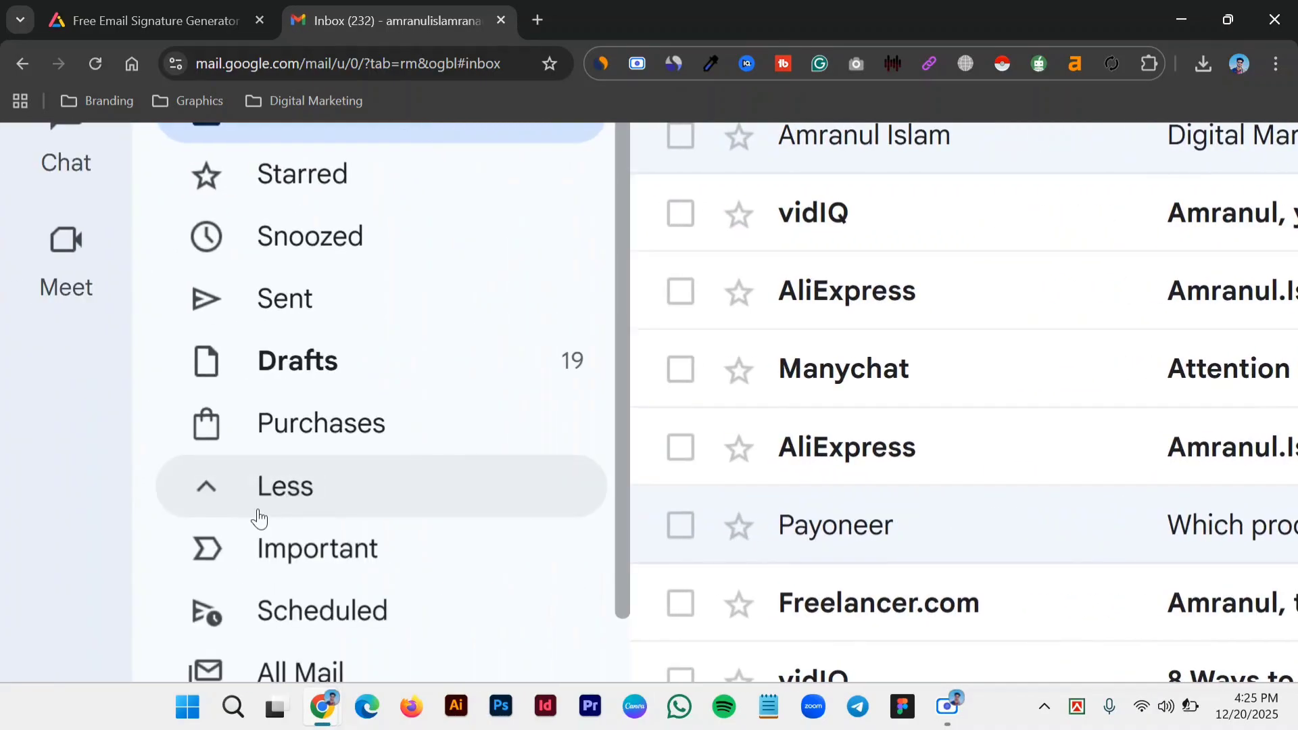
pyautogui.scroll(-4, 259, 519)
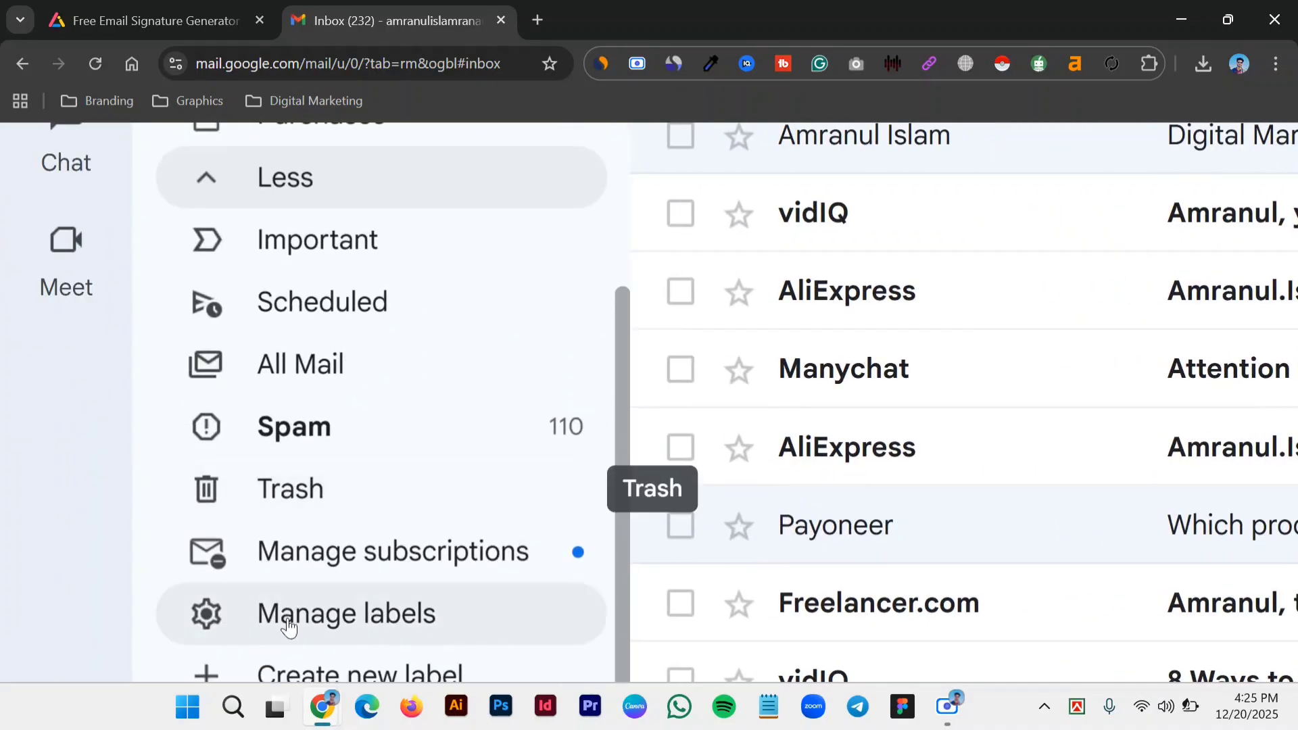
pyautogui.click(275, 611)
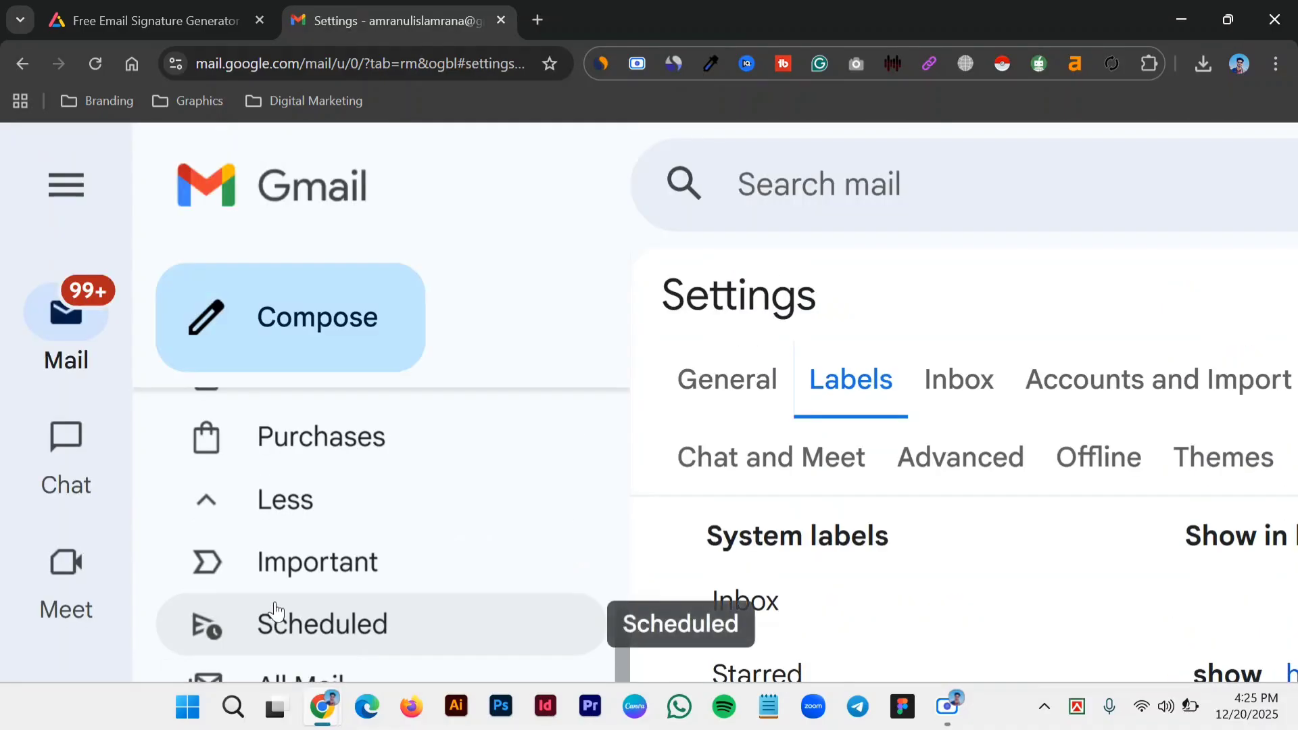
# - Open Gmail's General settings and go to the Signature section
pyautogui.scroll(-5, 845, 415)
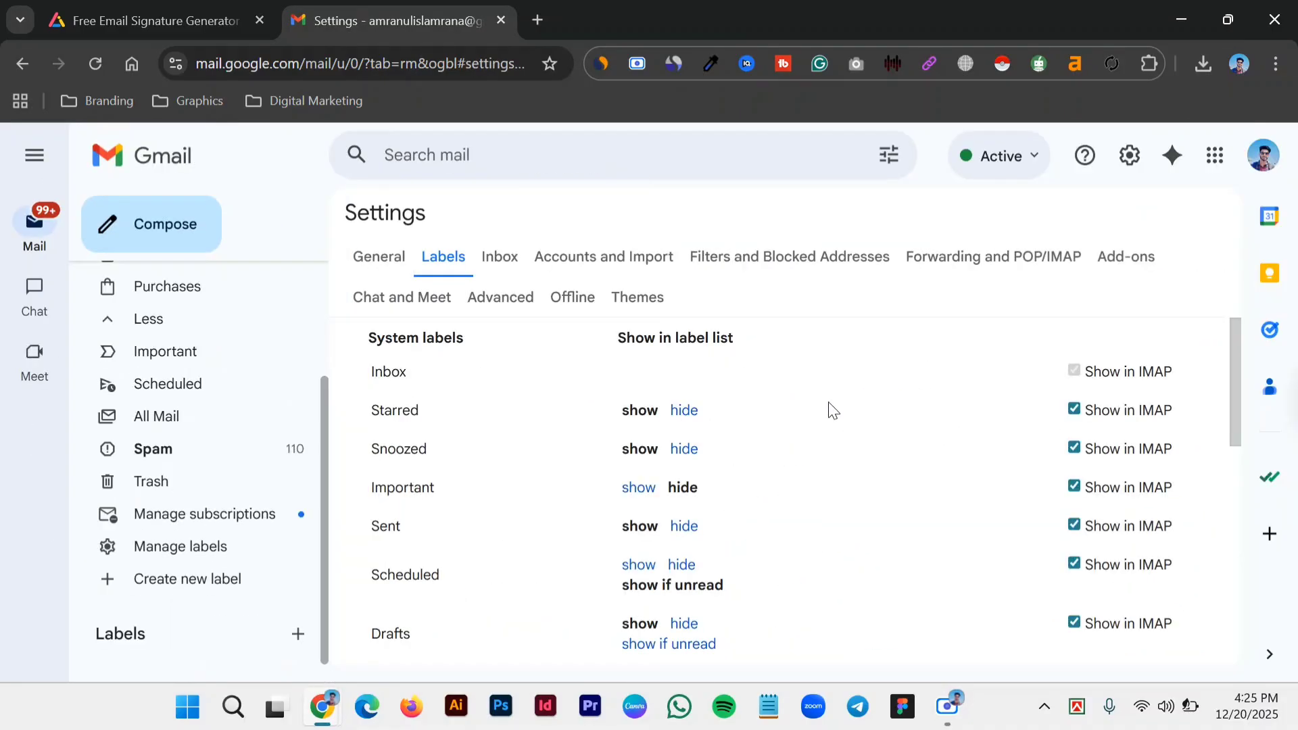
pyautogui.scroll(4, 452, 257)
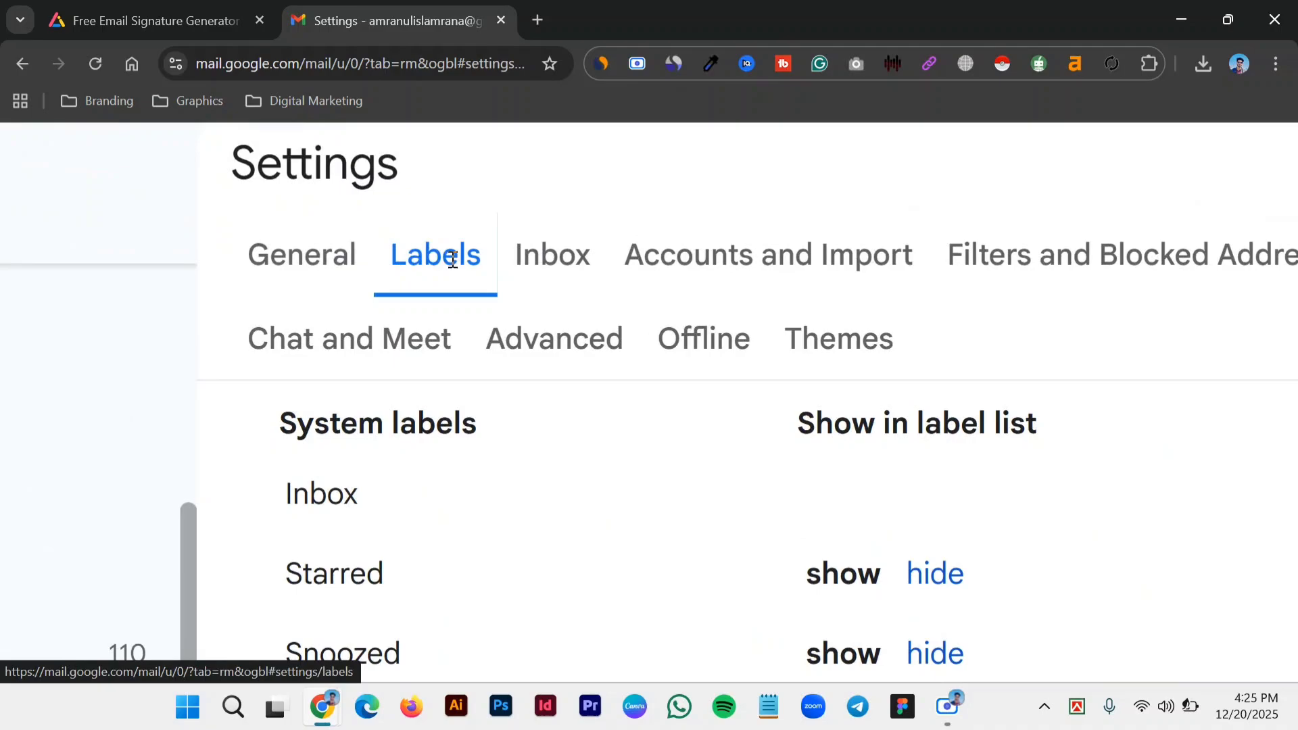
pyautogui.click(317, 261)
pyautogui.scroll(2, 316, 257)
pyautogui.scroll(-1, 317, 257)
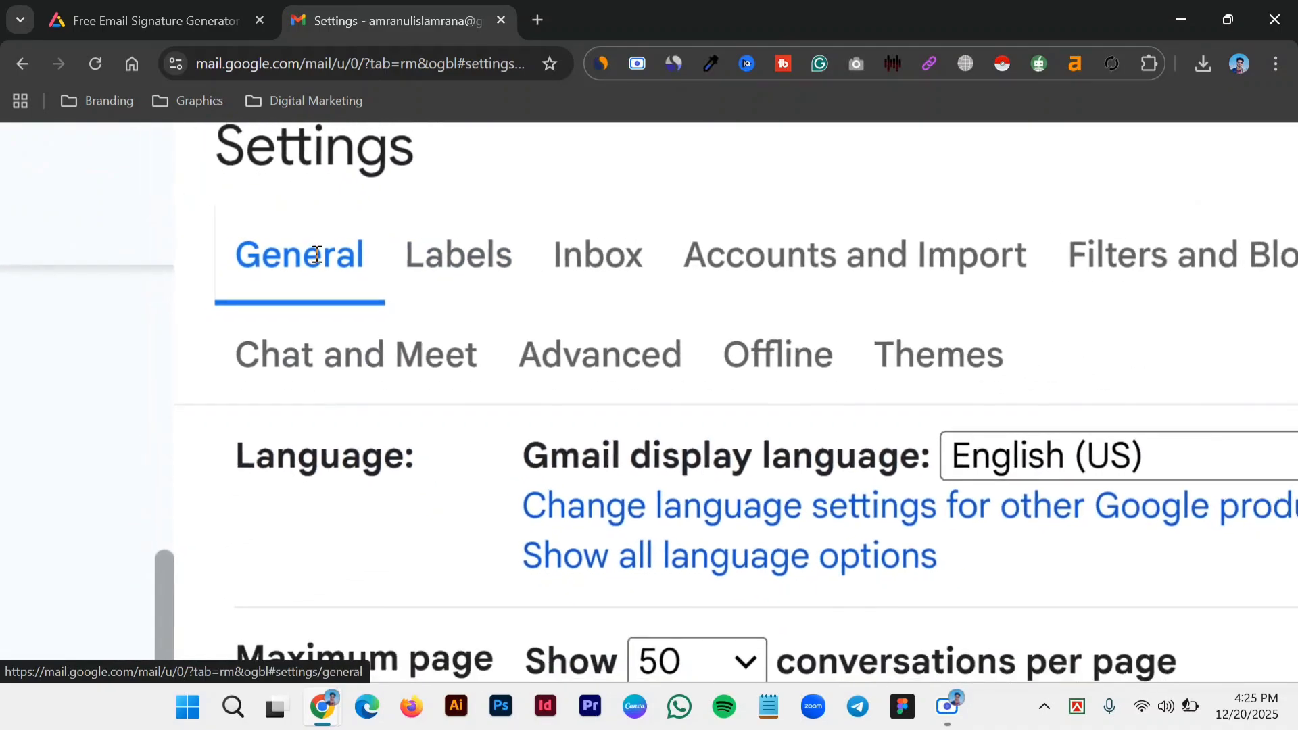
pyautogui.scroll(-3, 317, 255)
pyautogui.scroll(-4, 317, 254)
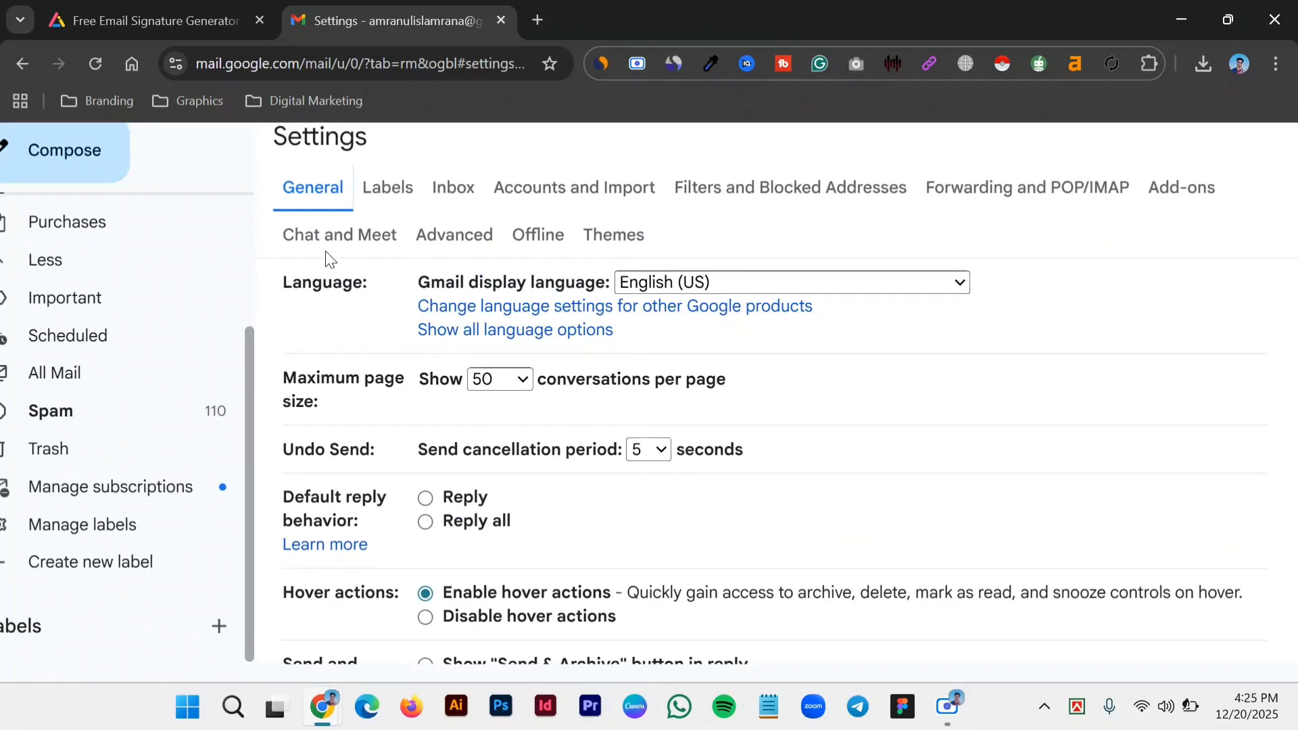
pyautogui.scroll(-8, 458, 399)
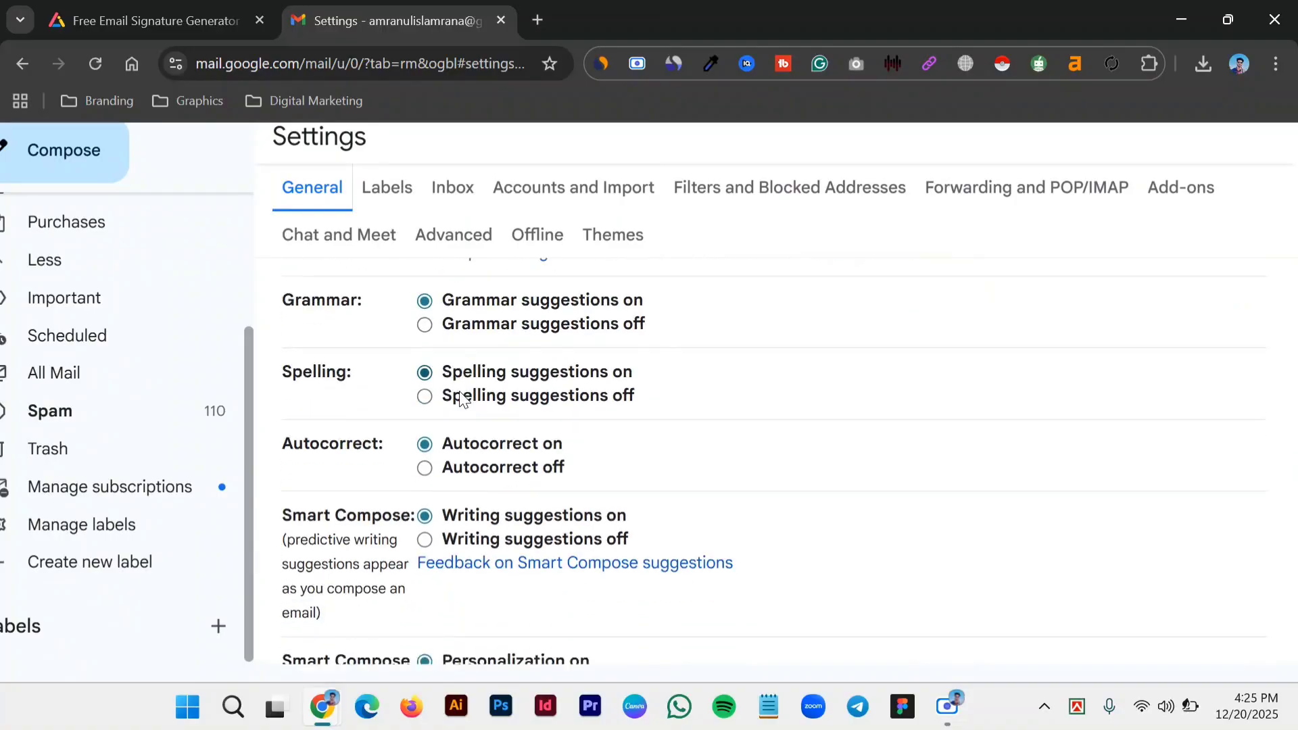
pyautogui.scroll(-15, 460, 399)
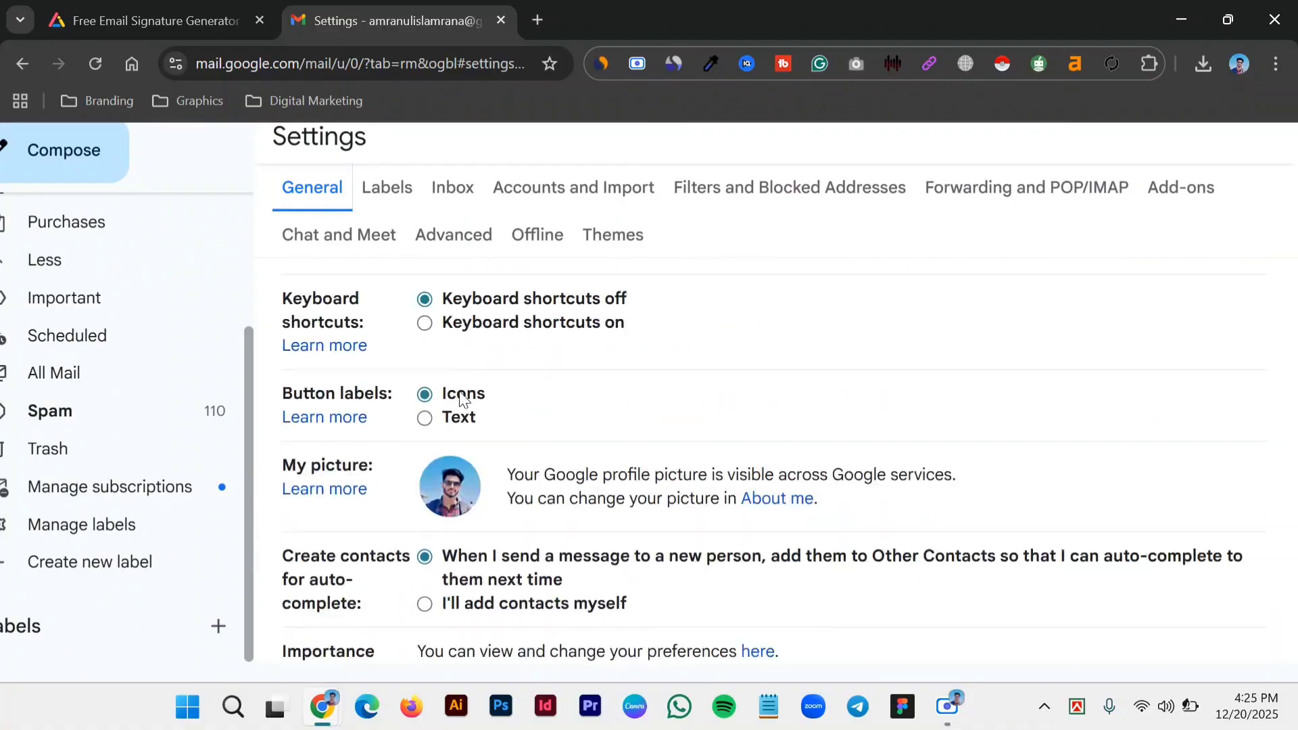
pyautogui.scroll(-3, 460, 399)
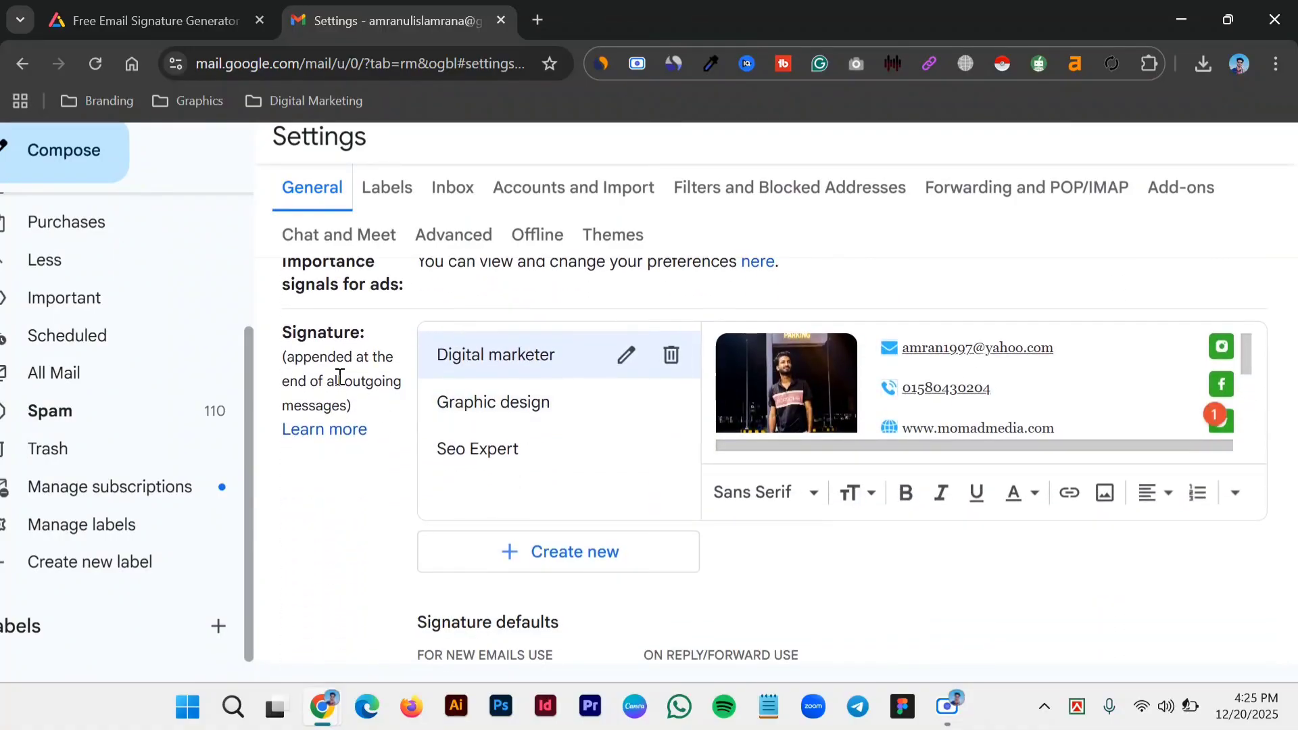
pyautogui.scroll(5, 305, 347)
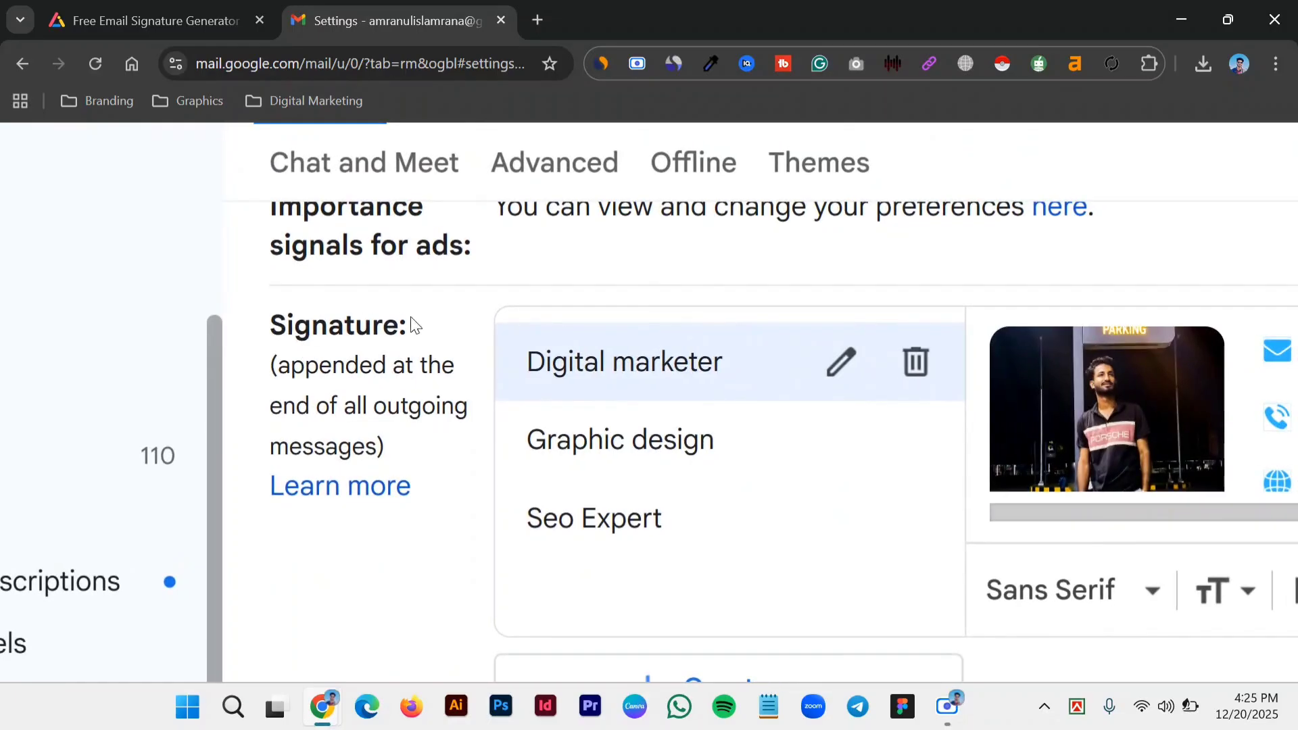
pyautogui.scroll(-5, 386, 380)
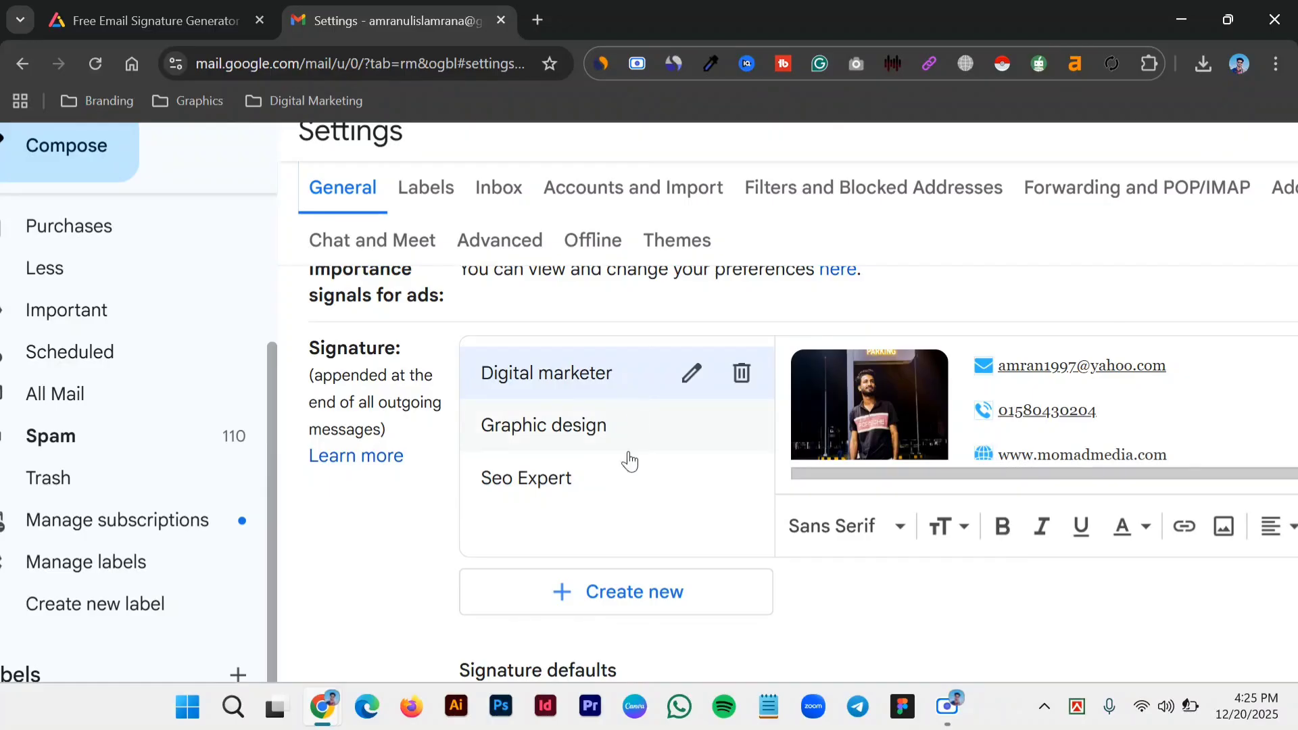
# - Create a new Gmail signature named "Digital"
pyautogui.click(622, 608)
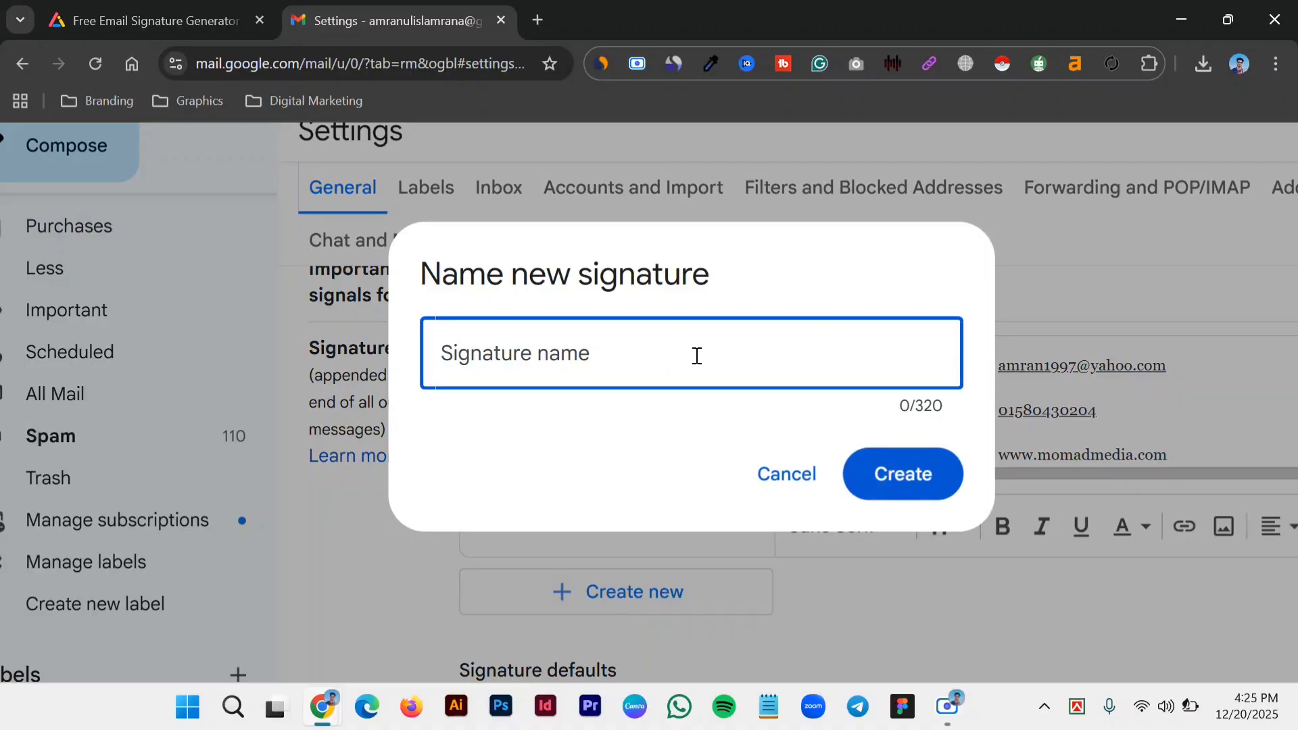
pyautogui.write('Digit')
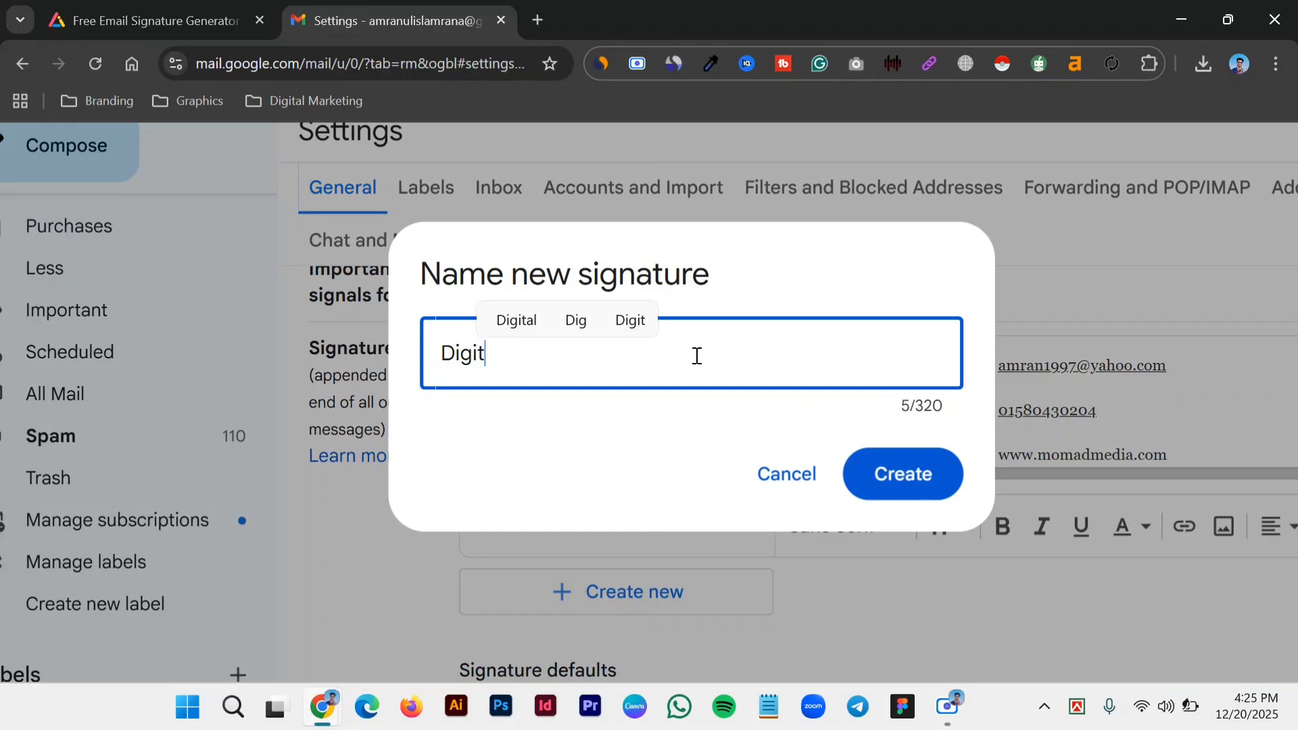
pyautogui.write('al')
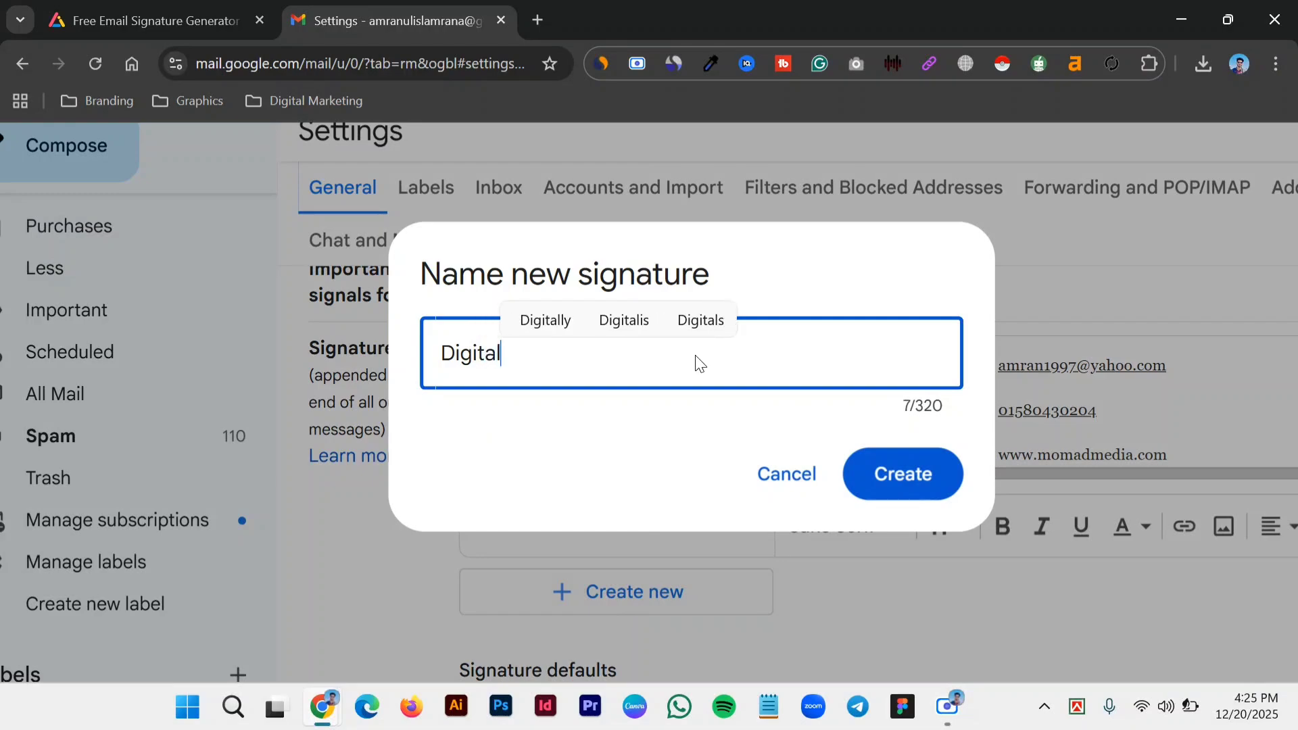
pyautogui.click(916, 496)
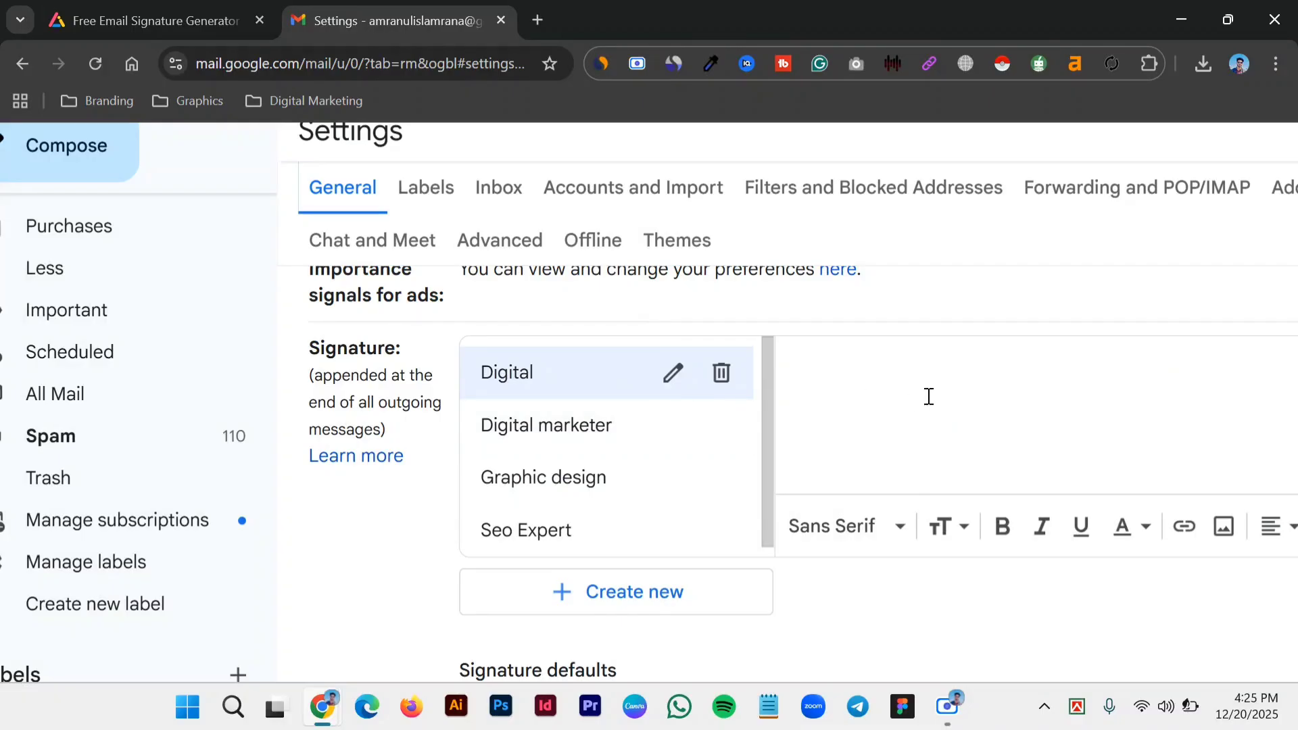
# - Paste the copied LogoAI signature into the Digital signature's editor and check its contact details, social icons and banner
pyautogui.hscroll(1, 931, 397)
pyautogui.hscroll(3, 930, 397)
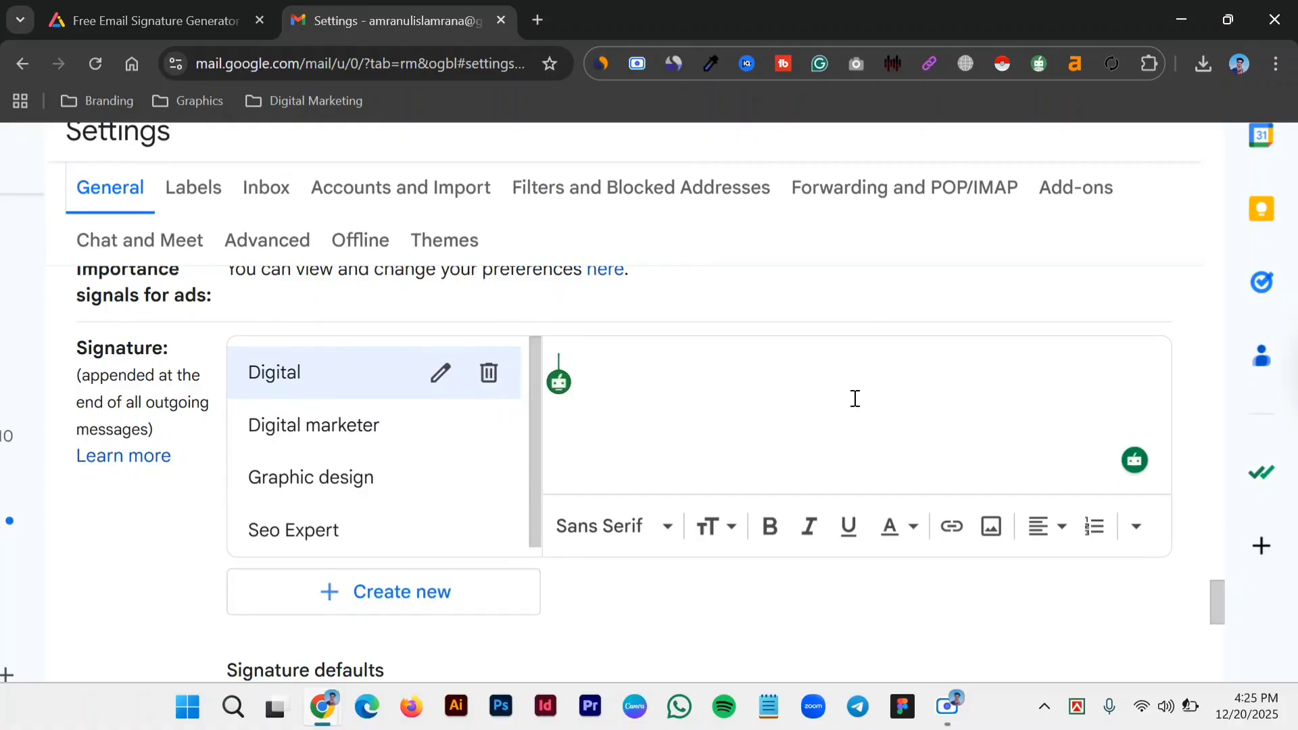
pyautogui.hotkey('ctrl', 'v')
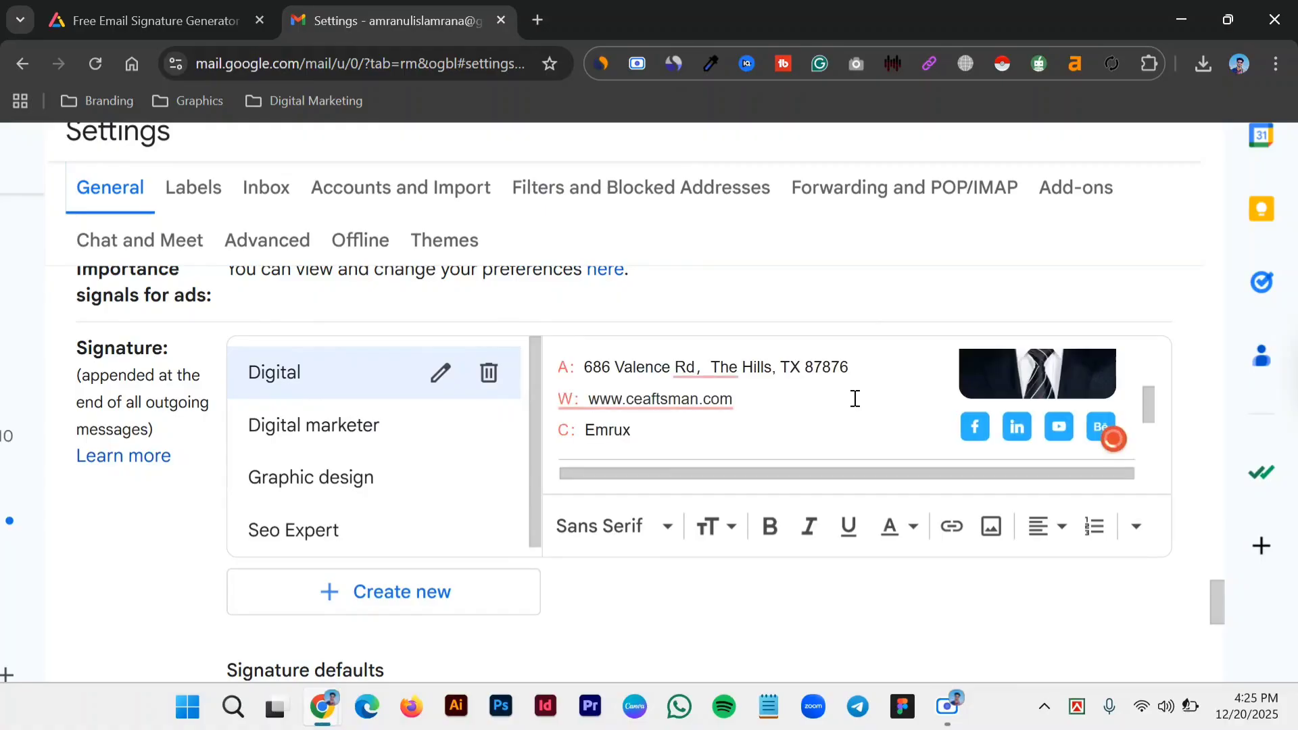
pyautogui.scroll(3, 856, 398)
pyautogui.scroll(-5, 855, 399)
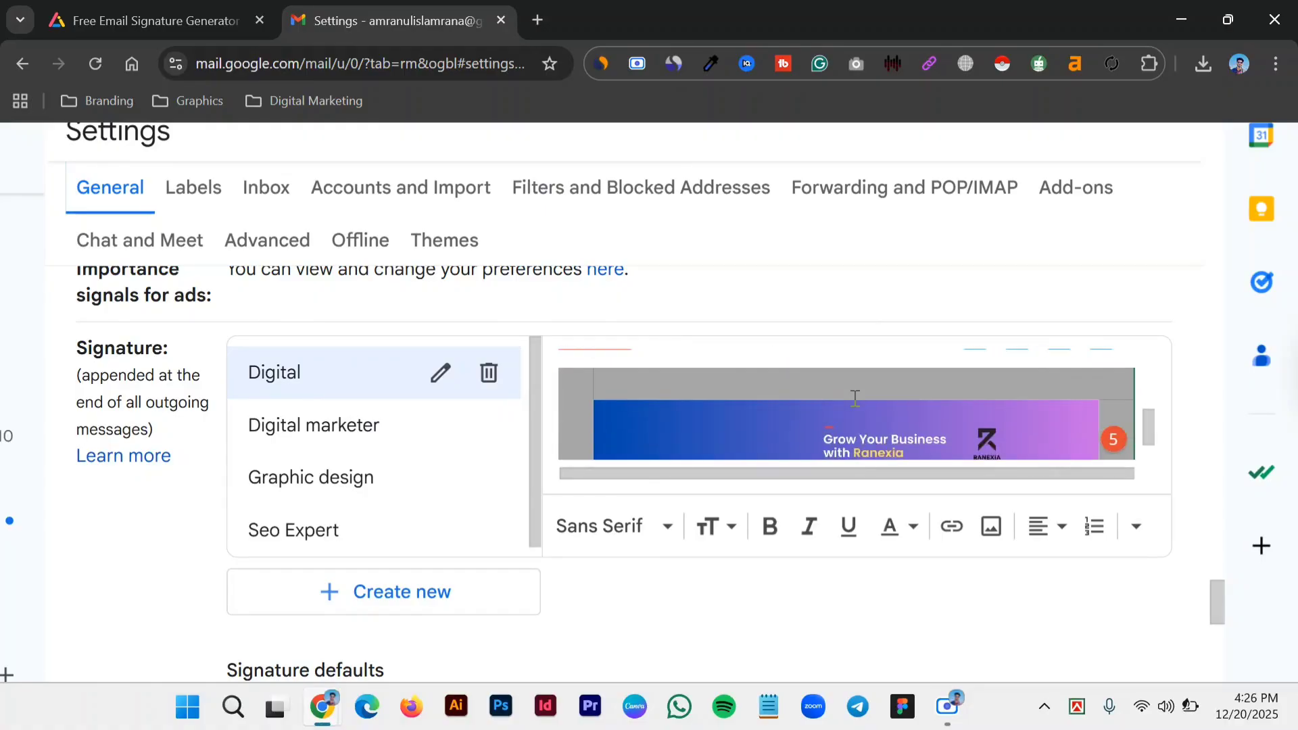
# - Save the changes to the General settings
pyautogui.scroll(-3, 855, 398)
pyautogui.scroll(-15, 855, 398)
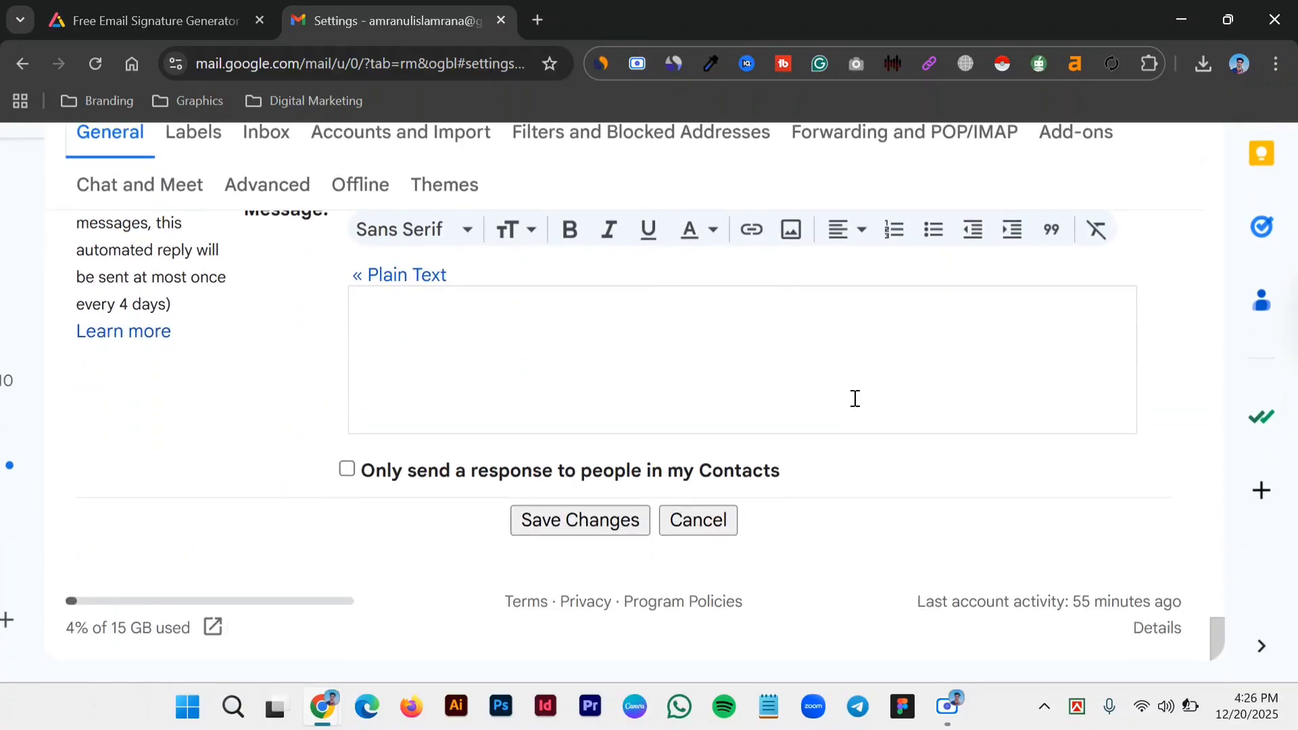
pyautogui.scroll(-3, 855, 399)
pyautogui.keyDown('ctrl'); pyautogui.scroll(5, 855, 398); pyautogui.keyUp('ctrl')
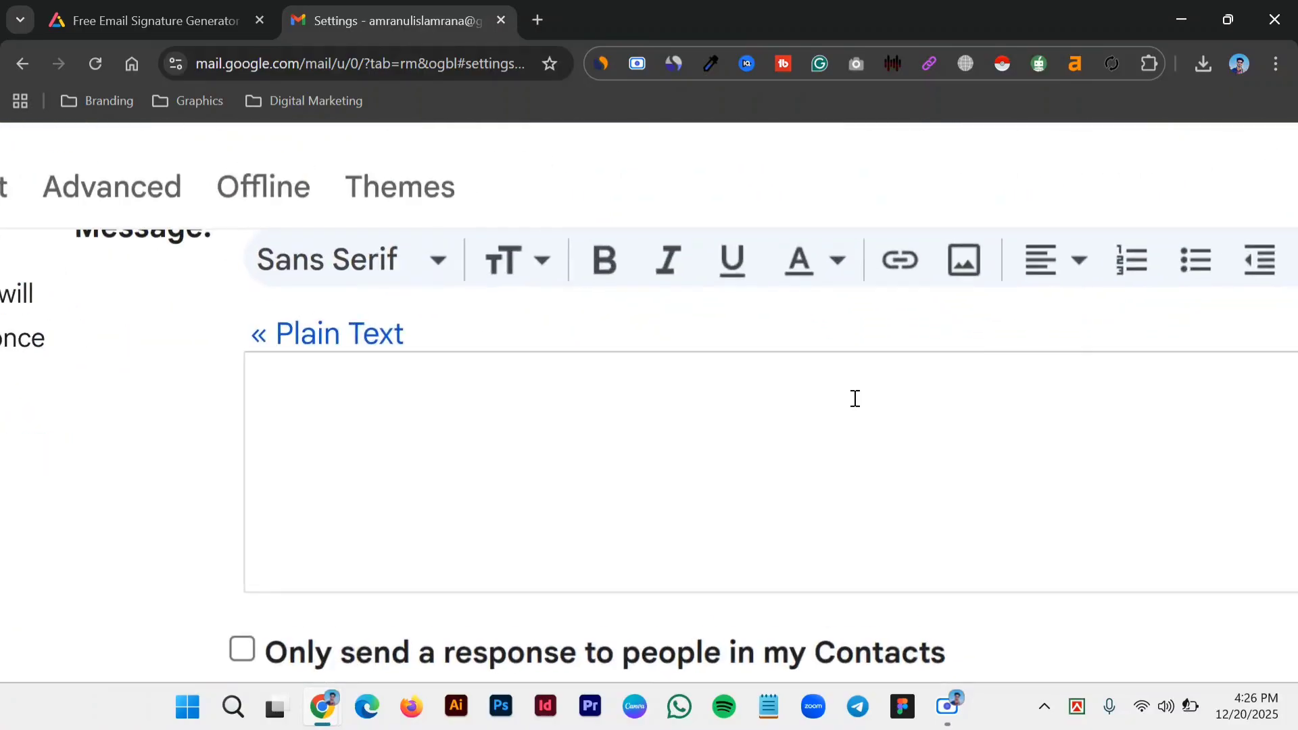
pyautogui.scroll(-5, 854, 399)
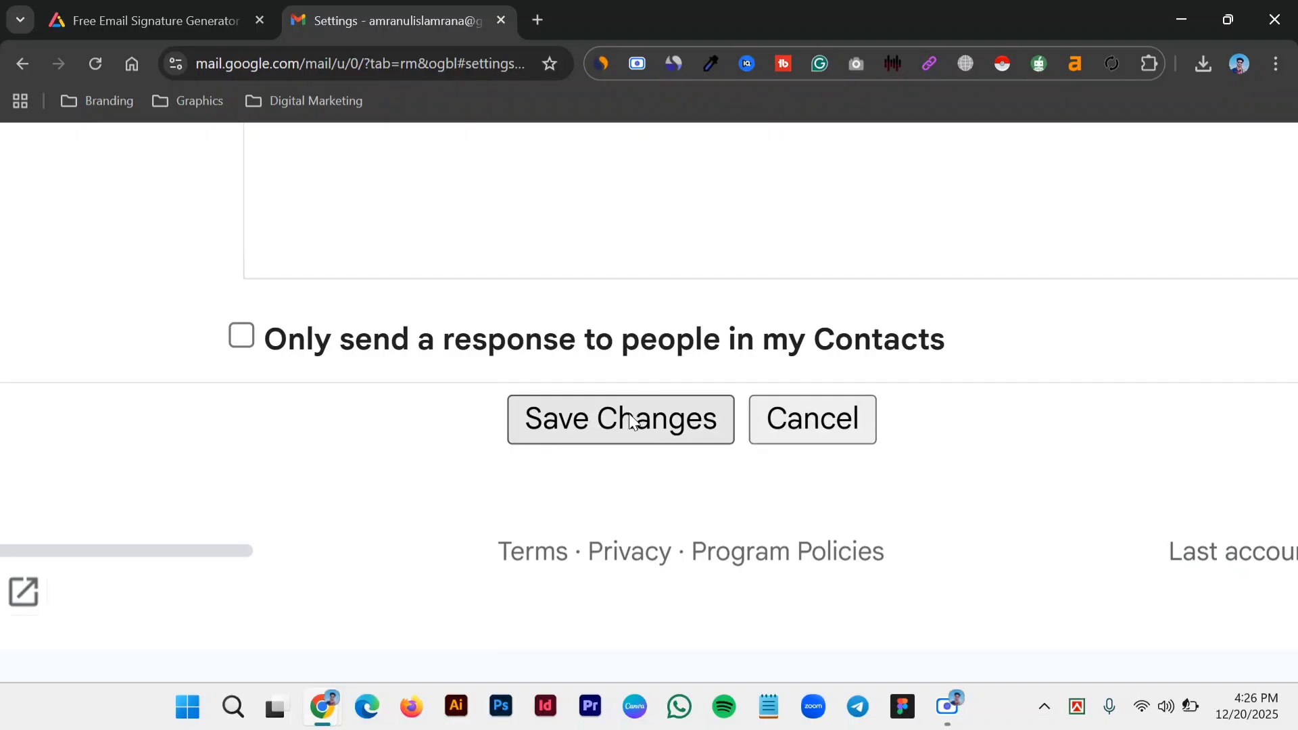
pyautogui.click(606, 418)
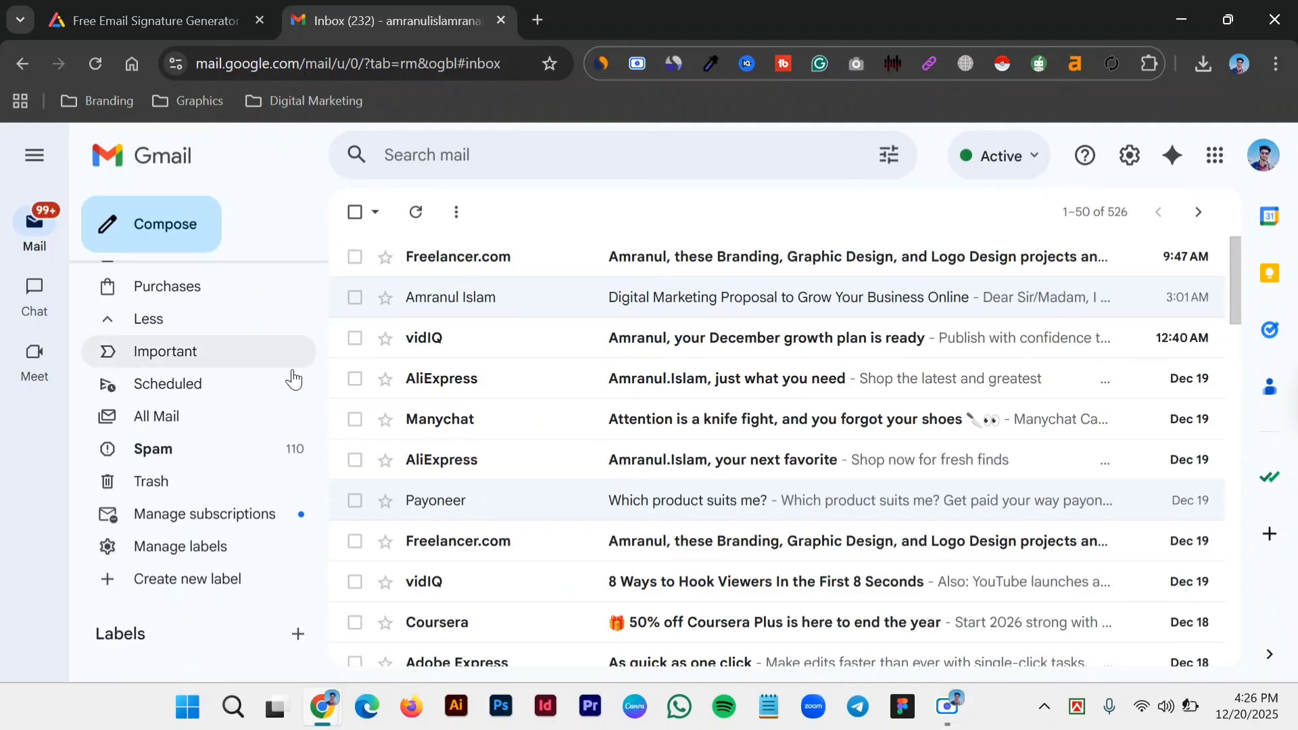
# - Compose a new email to a suggested contact starting with "b" and enter the subject "hjkjk"
pyautogui.scroll(3, 253, 420)
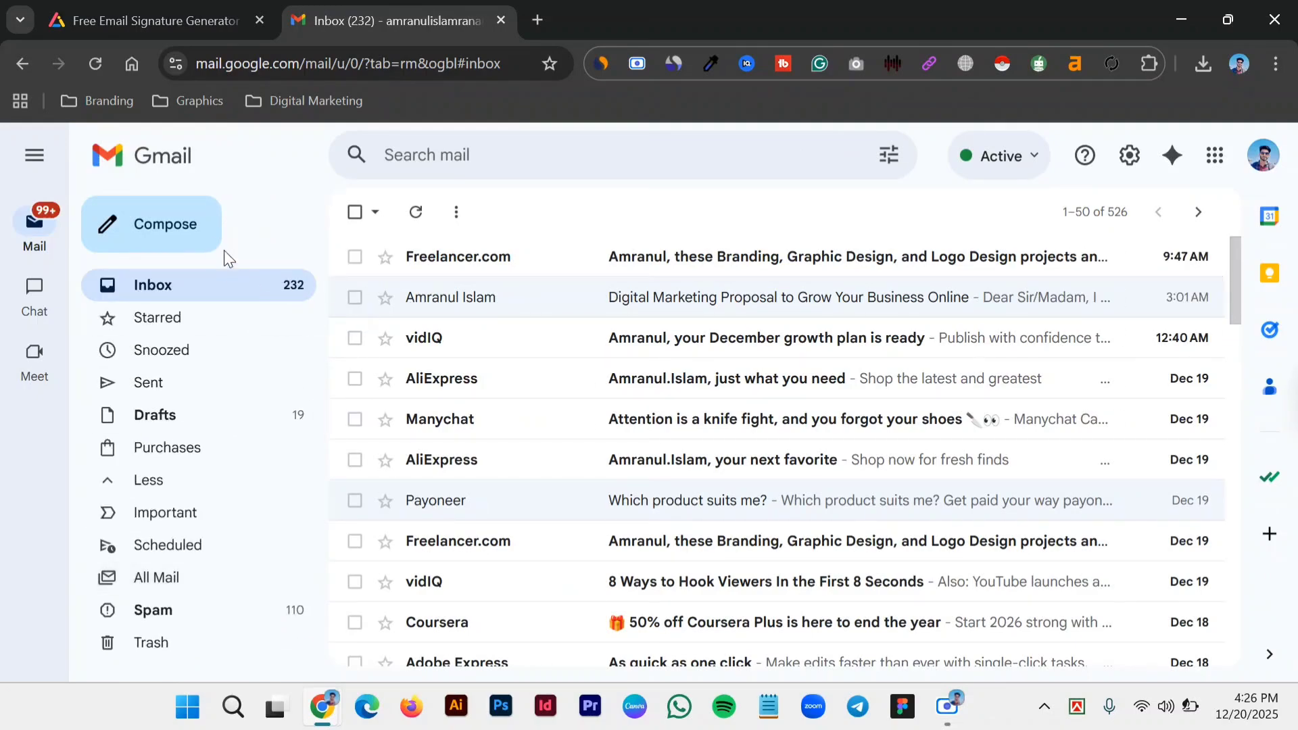
pyautogui.click(200, 238)
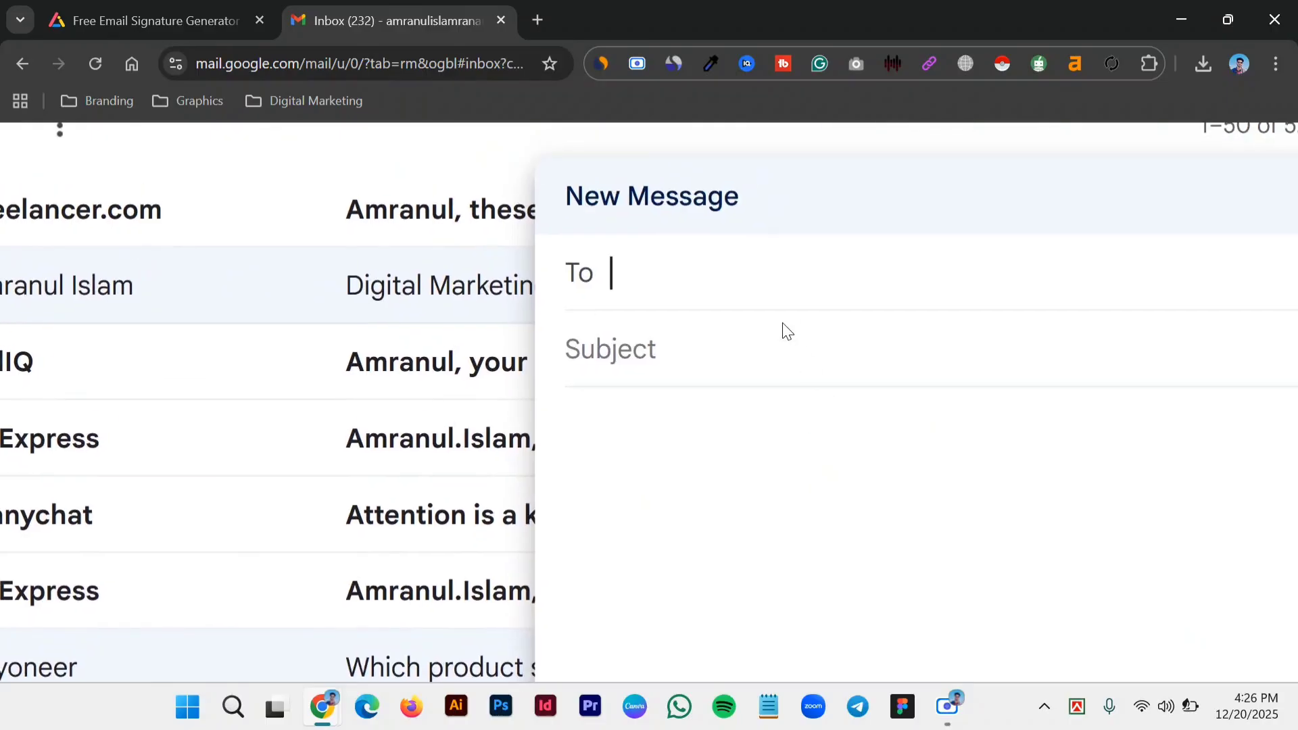
pyautogui.write('b')
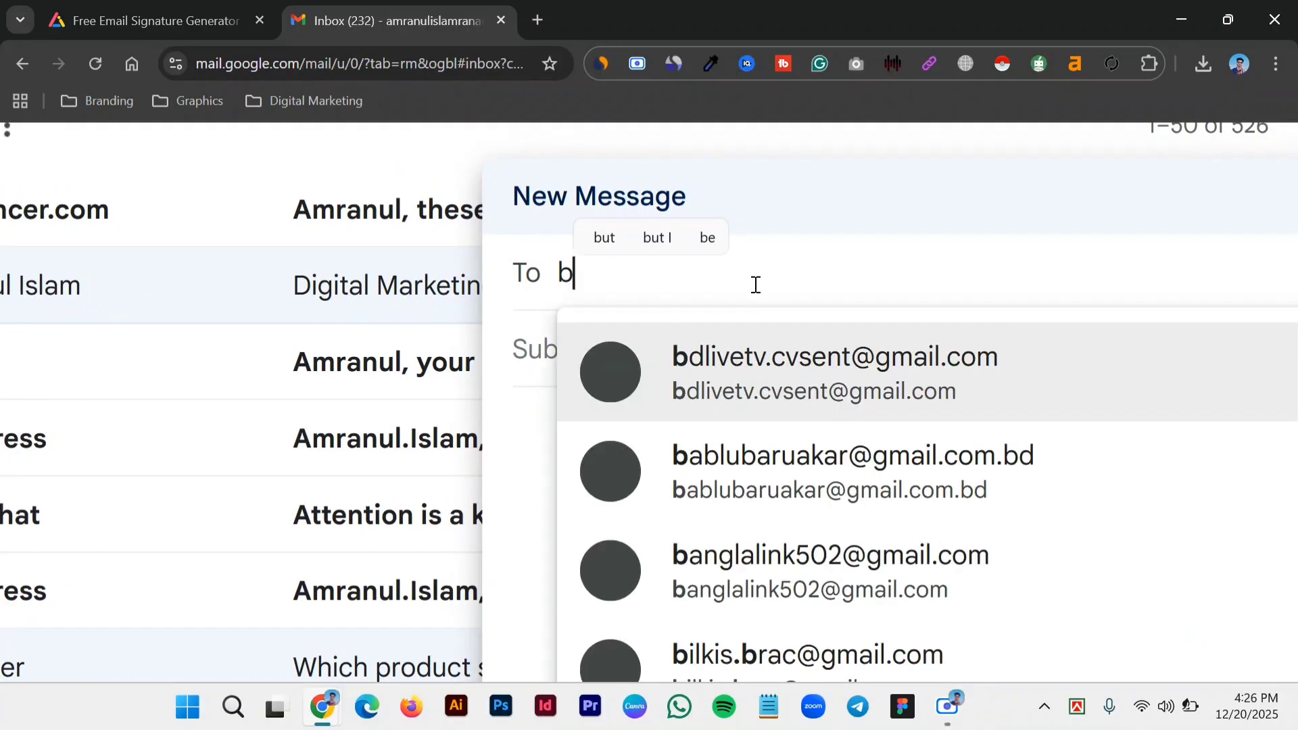
pyautogui.click(765, 381)
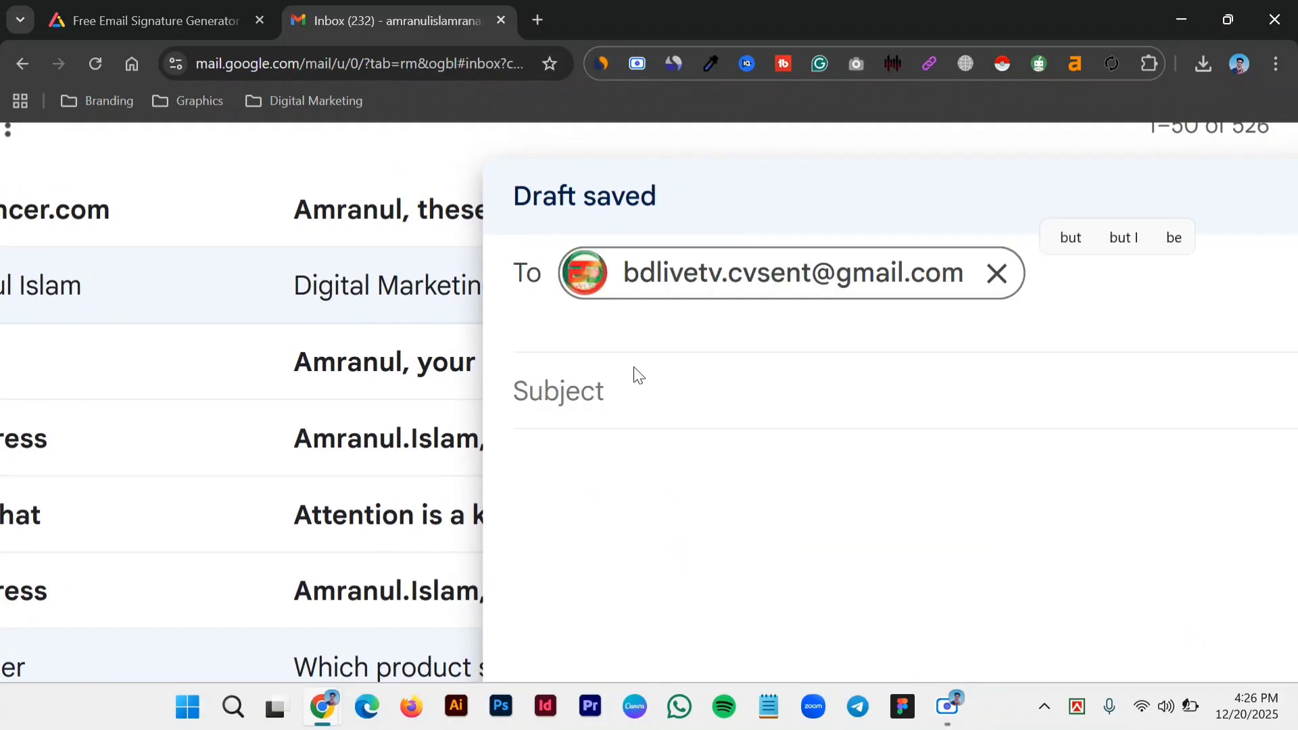
pyautogui.click(650, 388)
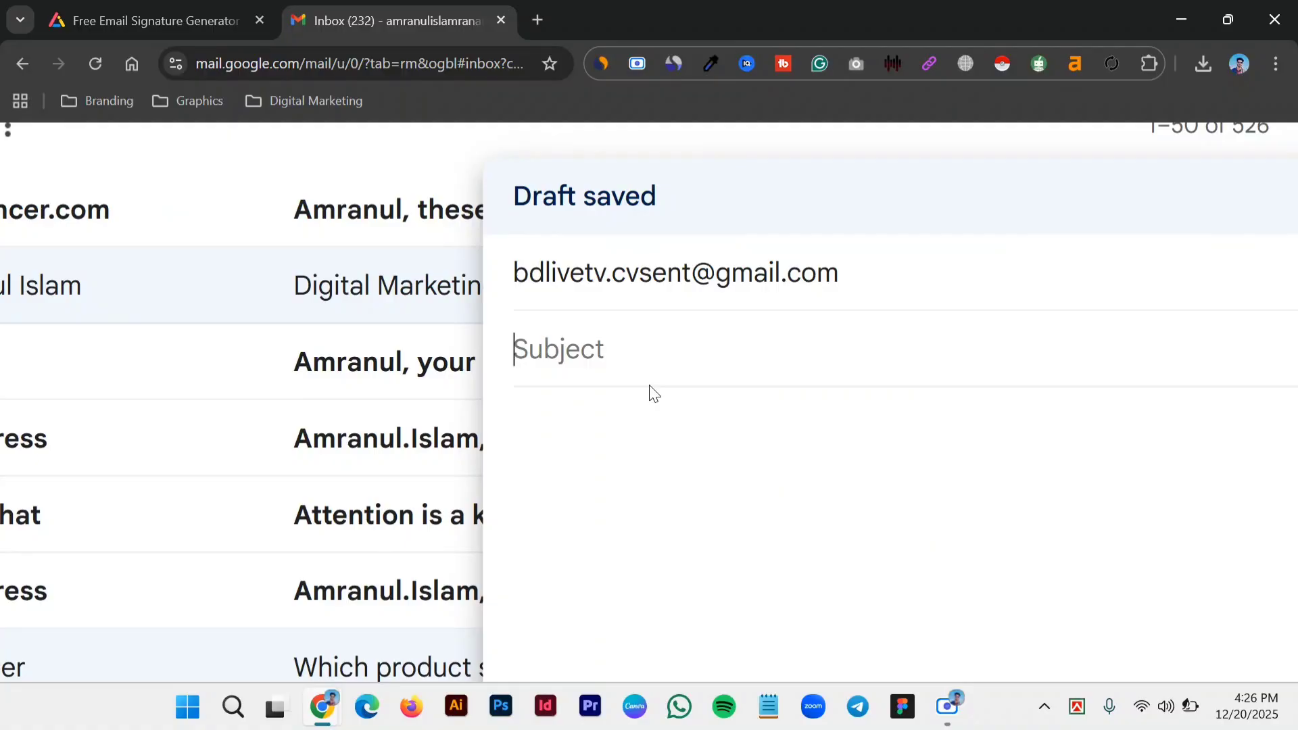
pyautogui.write('hjkjk')
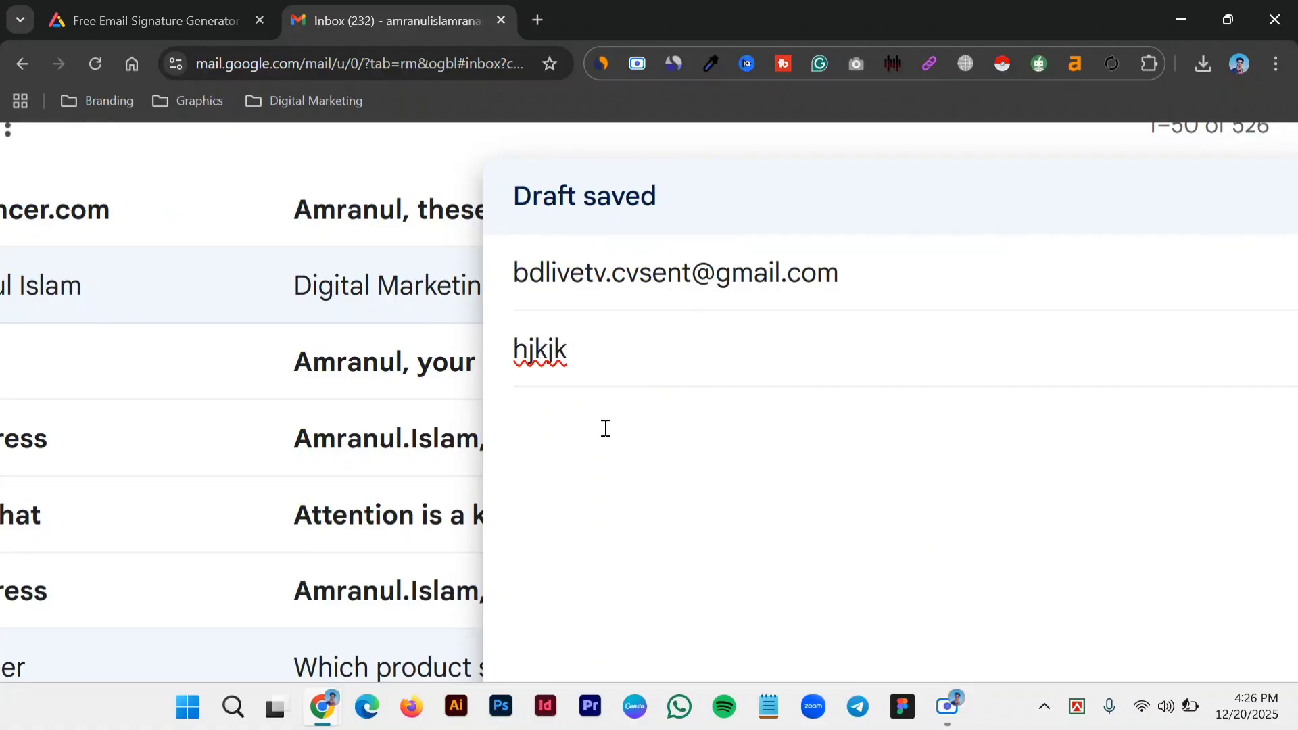
# - Write "hdjcj" in the message body, followed by "Best Regards," on a new line
pyautogui.press('Tab')
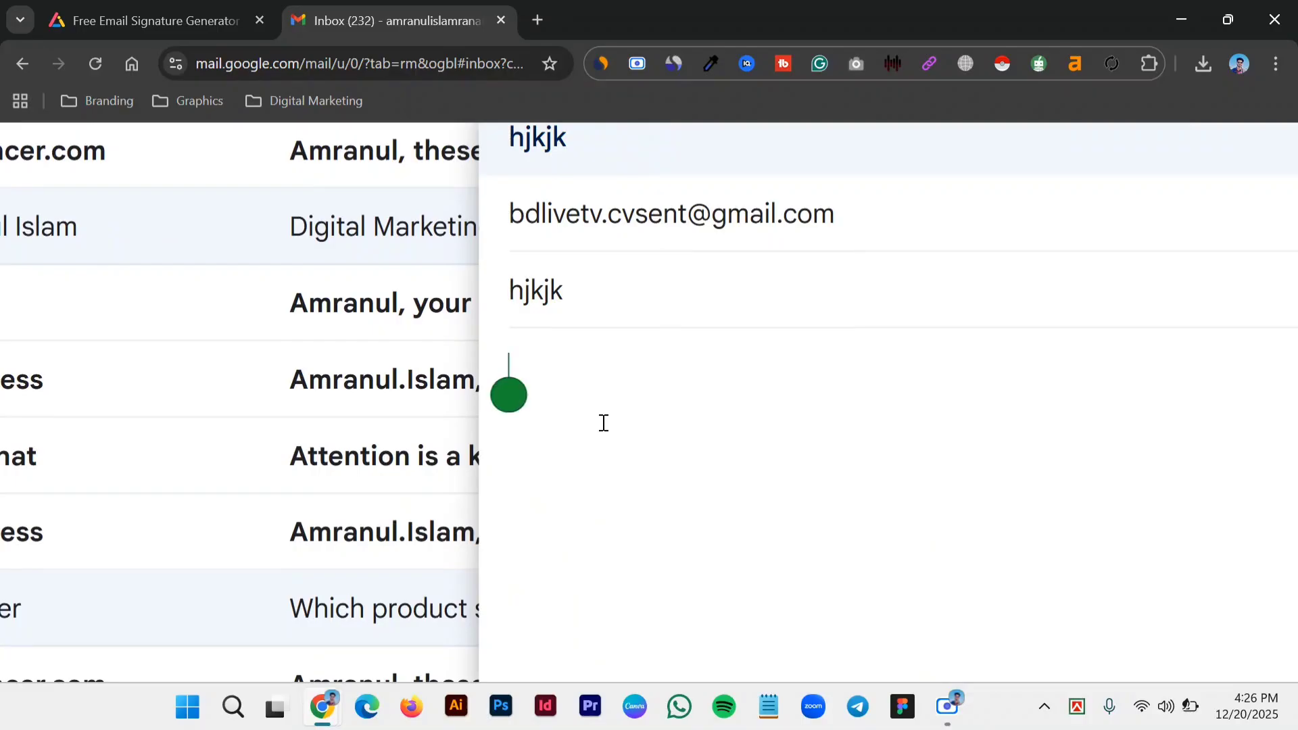
pyautogui.write('hdjcj')
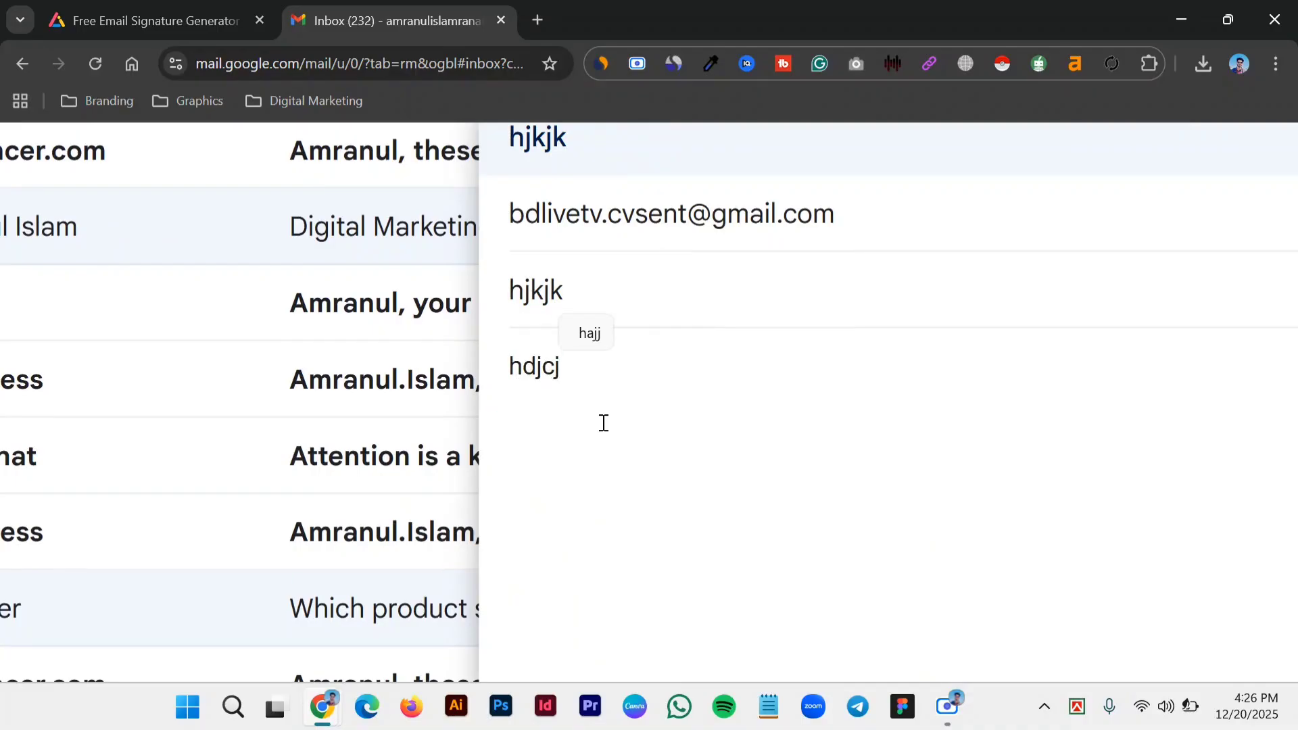
pyautogui.press('Return')
pyautogui.write('Best ')
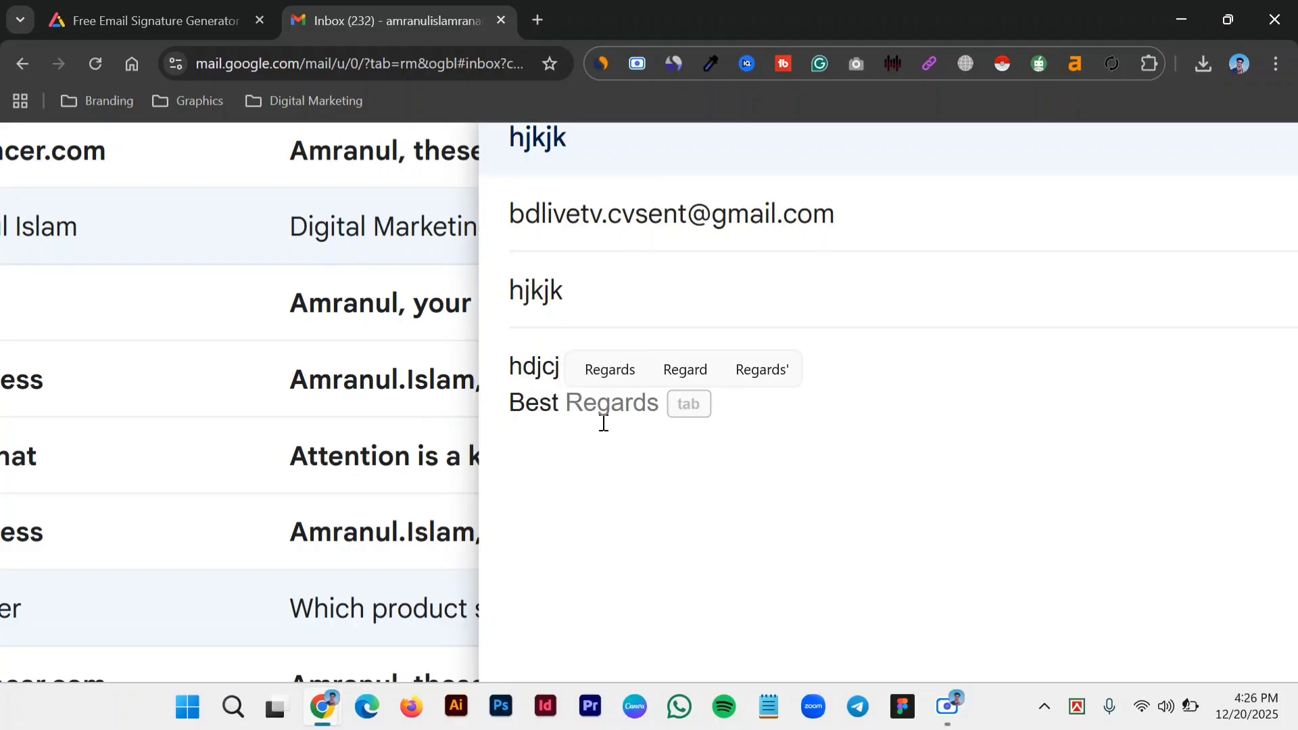
pyautogui.write('Re')
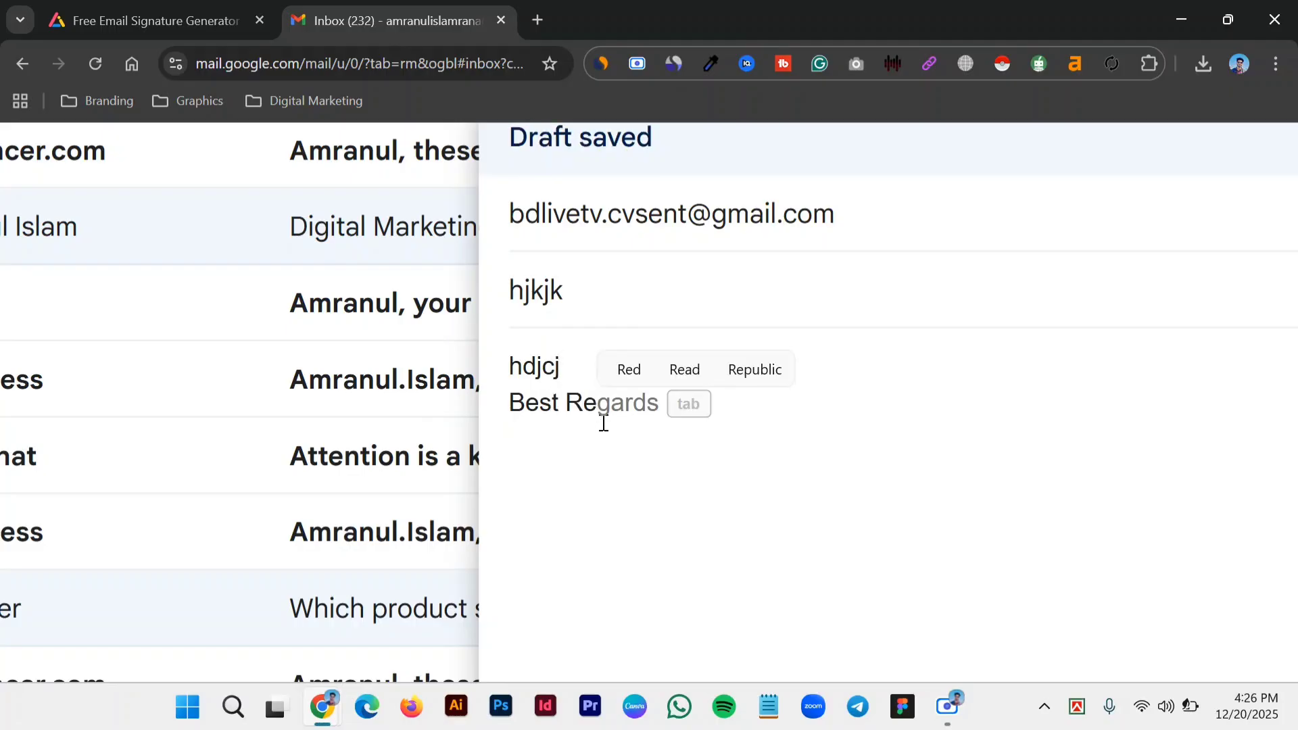
pyautogui.write('gard')
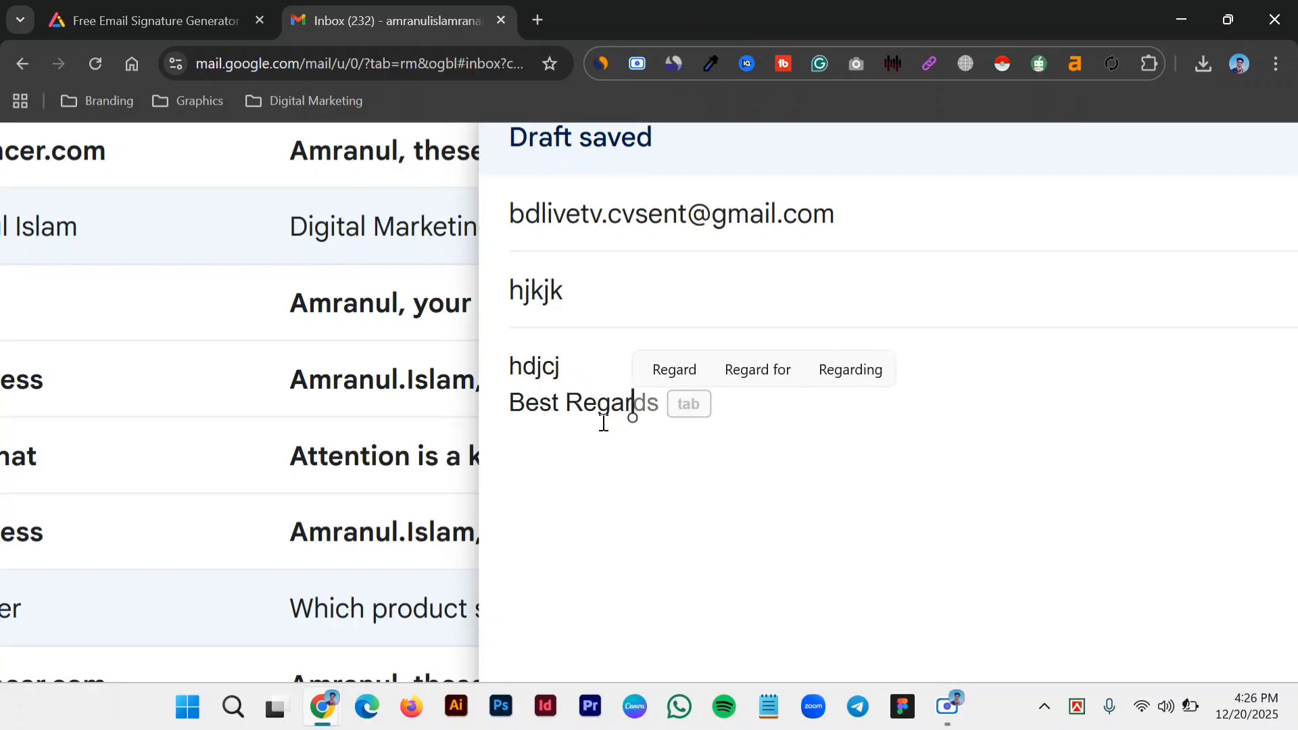
pyautogui.write('s,')
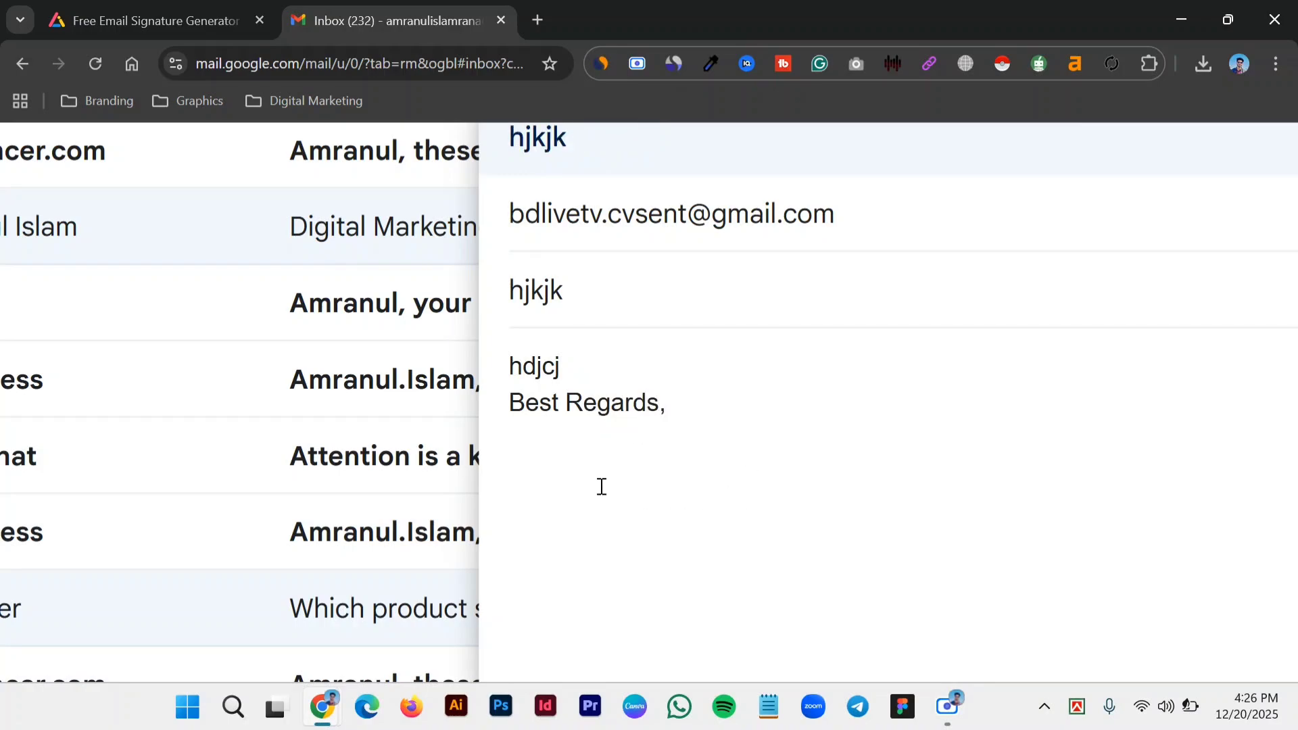
# - Insert the Digital signature below "Best Regards," in the draft and send the email
pyautogui.scroll(-5, 601, 486)
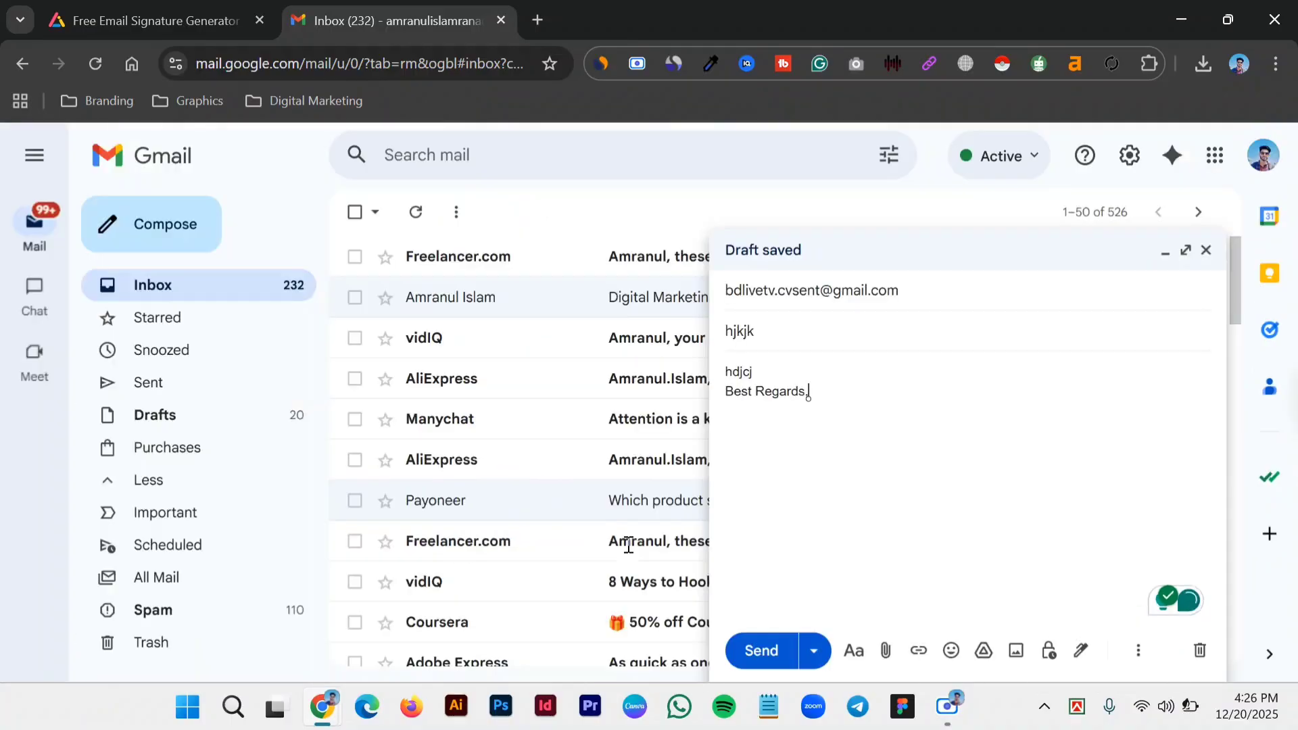
pyautogui.scroll(5, 891, 672)
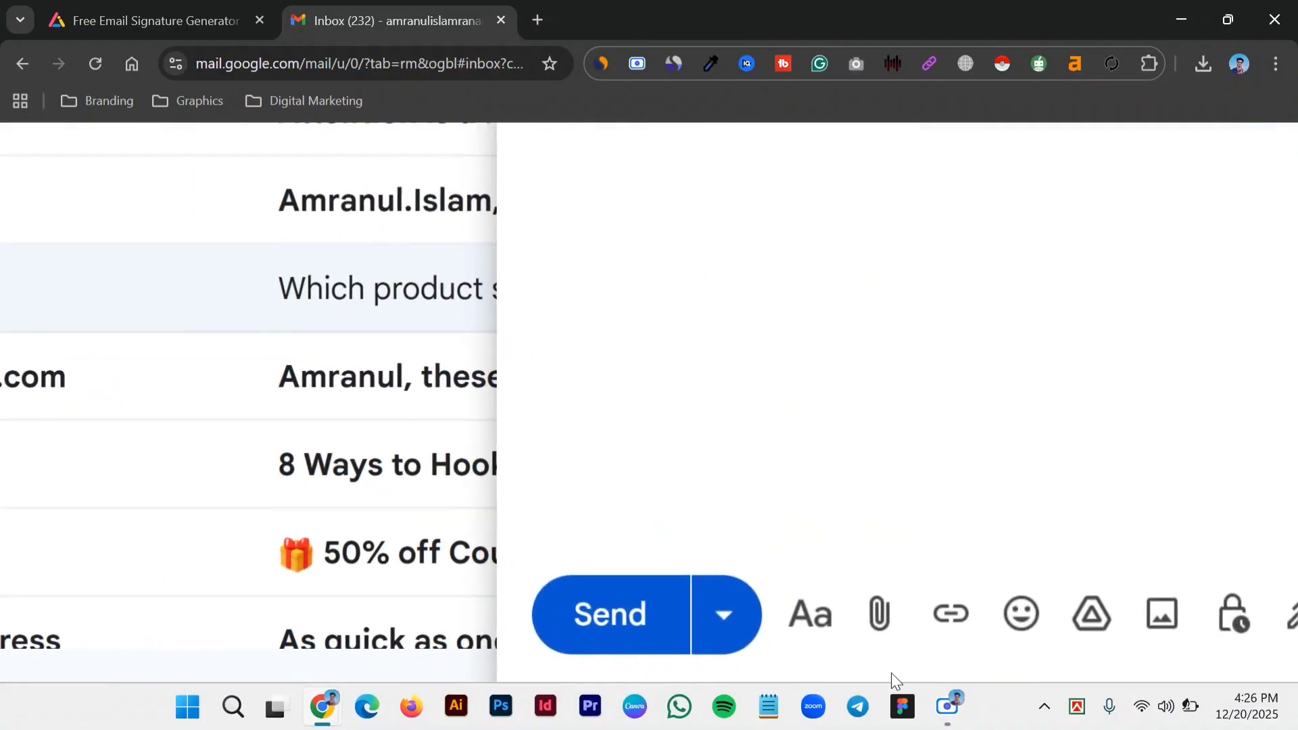
pyautogui.hscroll(5, 891, 672)
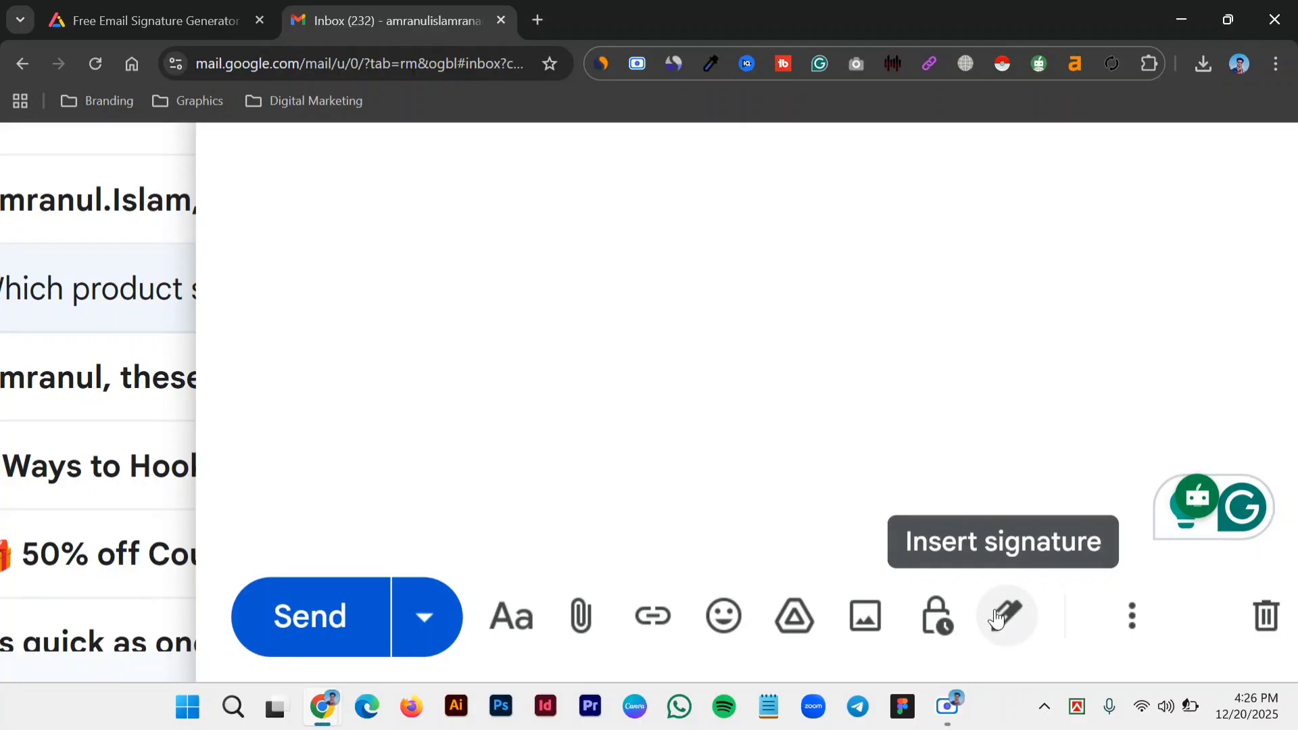
pyautogui.click(996, 619)
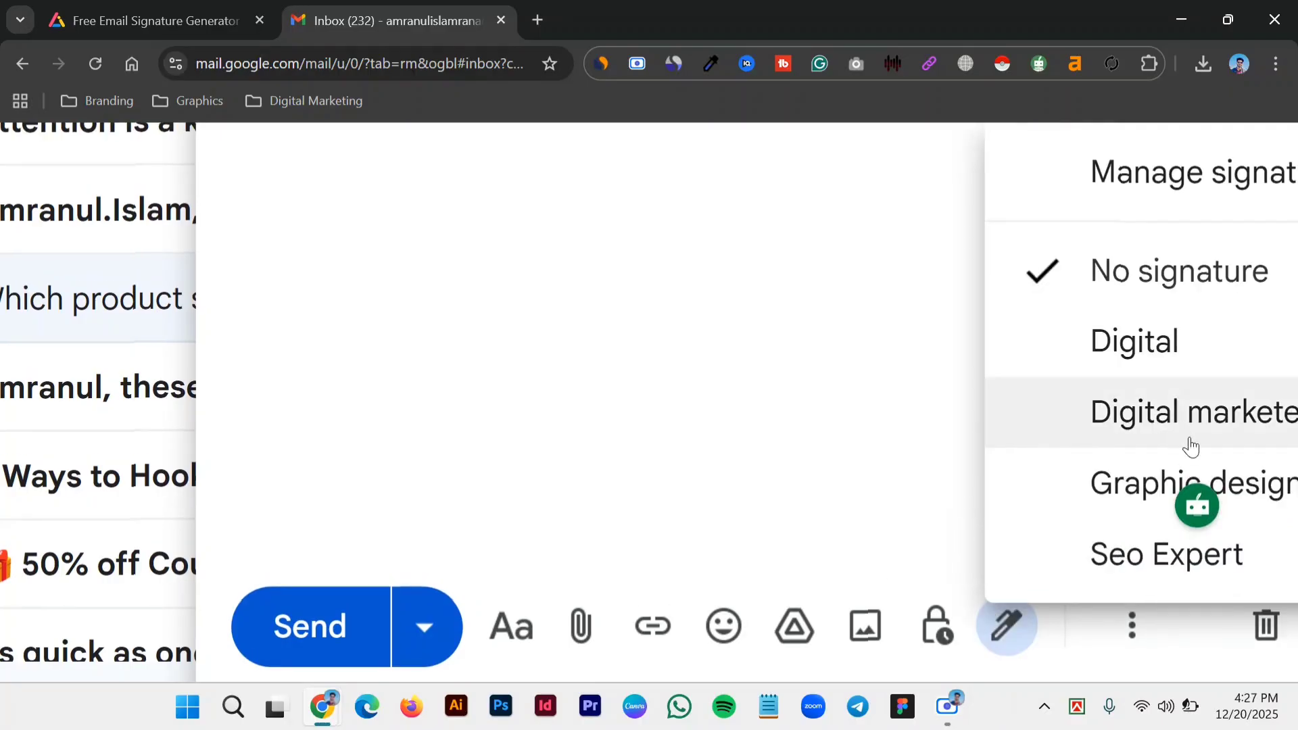
pyautogui.hscroll(3, 1191, 447)
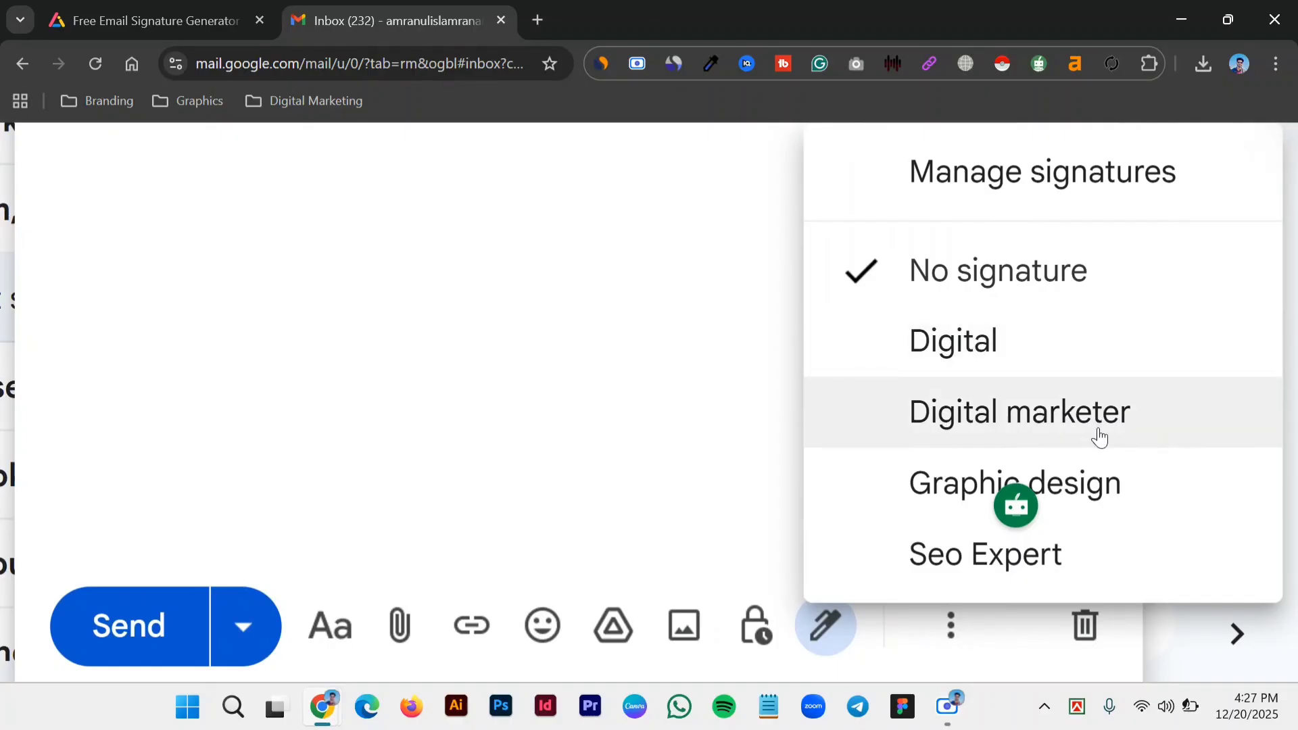
pyautogui.click(1044, 353)
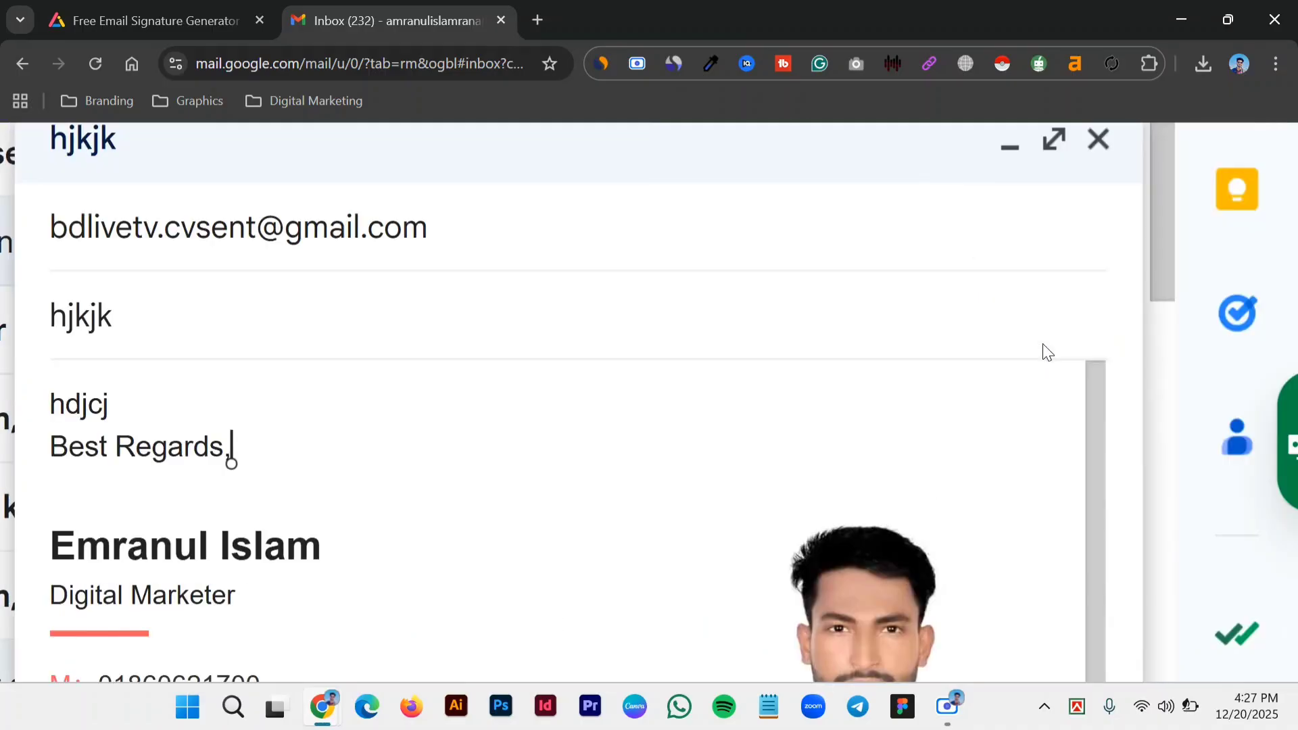
pyautogui.scroll(-5, 1043, 345)
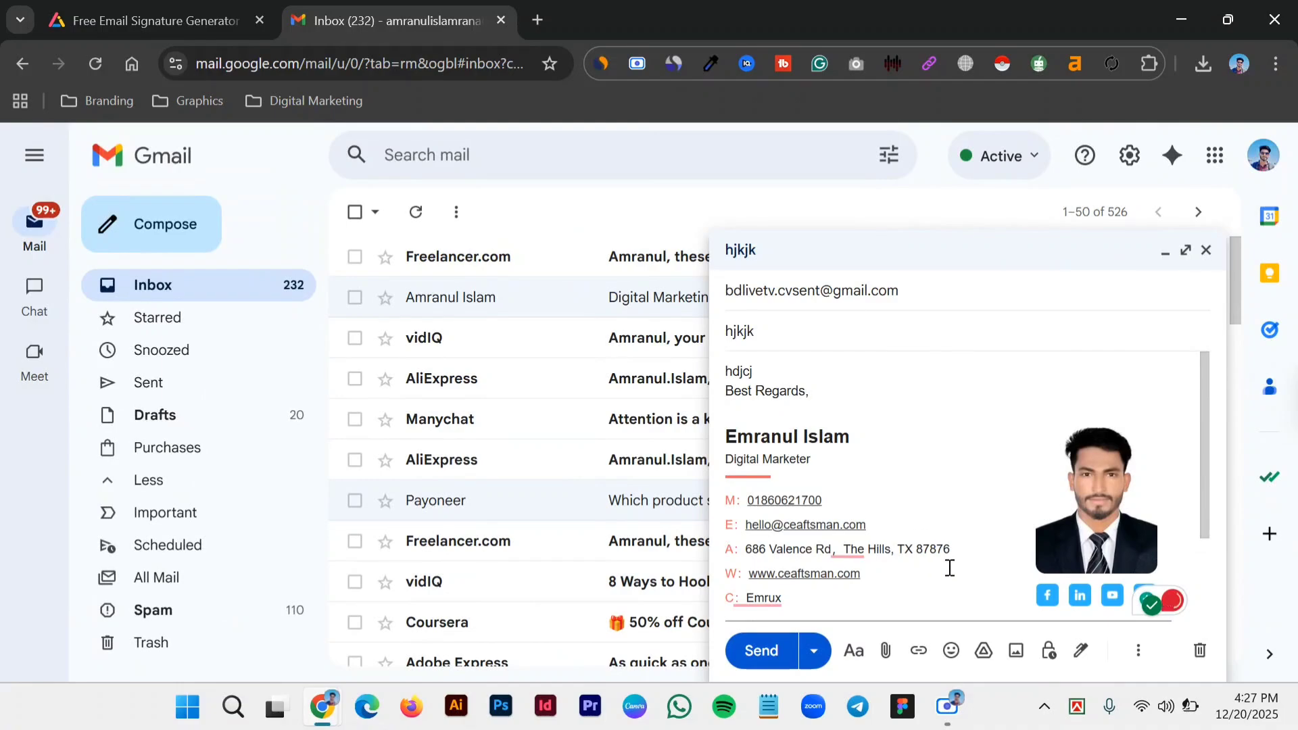
pyautogui.click(758, 651)
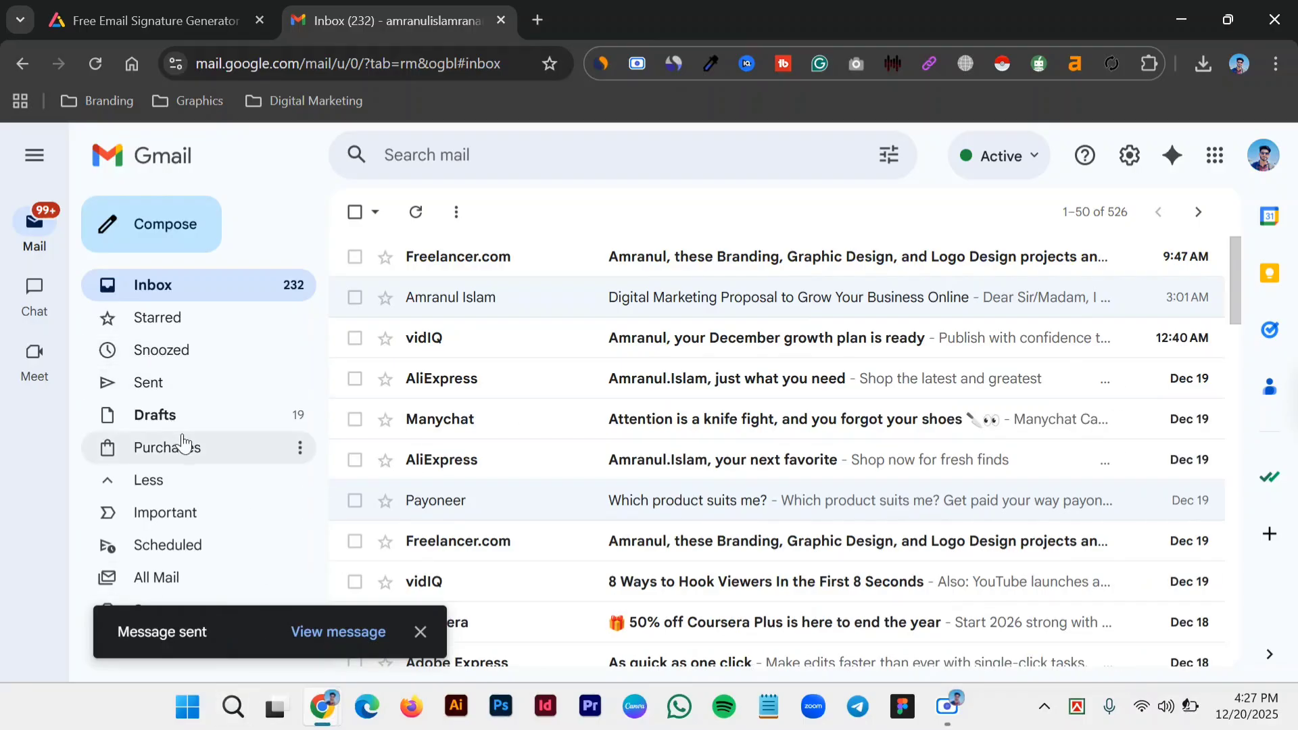
# - Open the sent "hjkjk" email and examine its signature's contact details, photo, social icons and banner
pyautogui.click(192, 383)
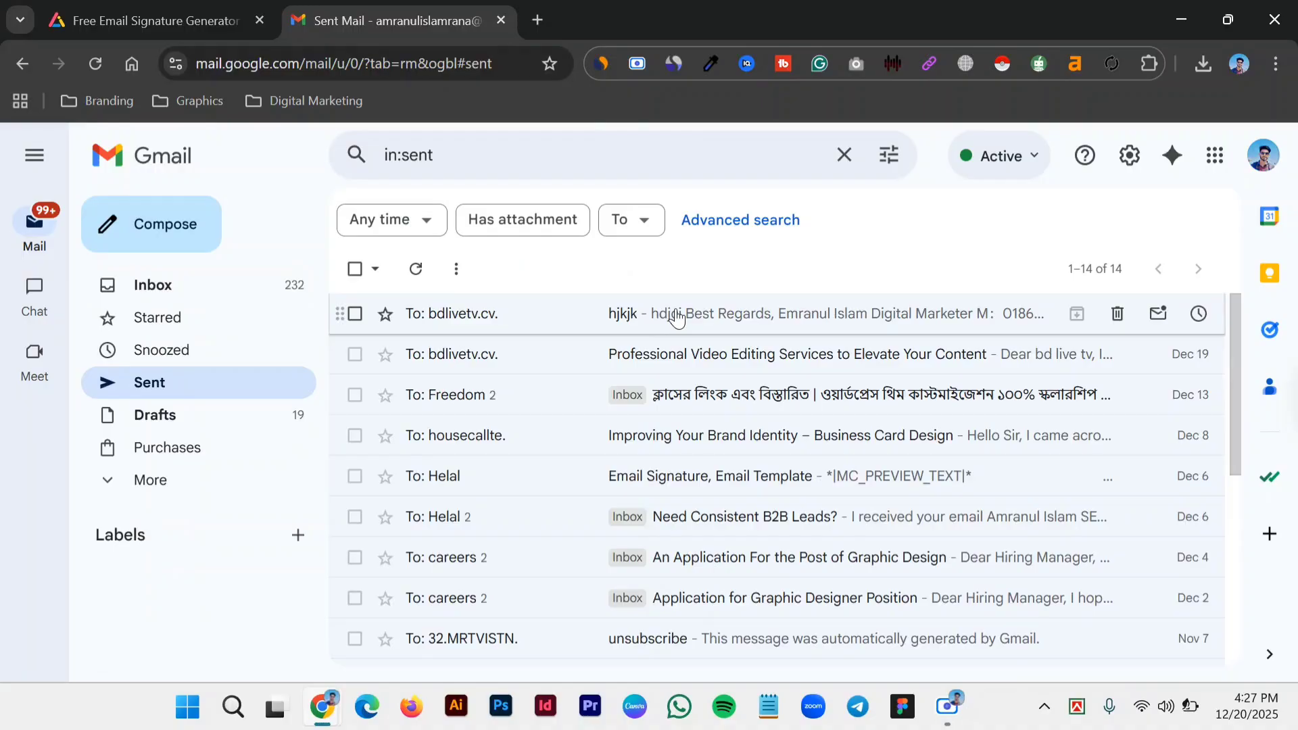
pyautogui.click(677, 317)
pyautogui.scroll(-3, 677, 311)
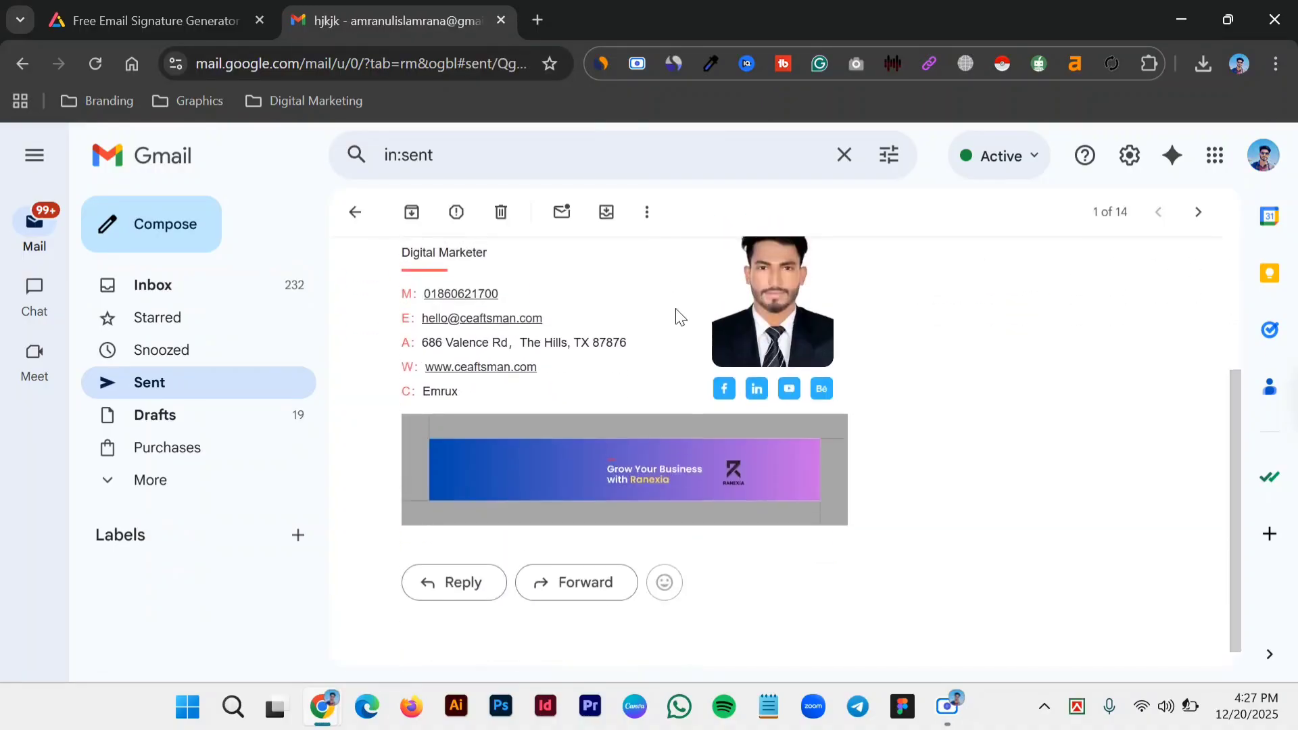
pyautogui.scroll(3, 678, 314)
pyautogui.scroll(-3, 678, 316)
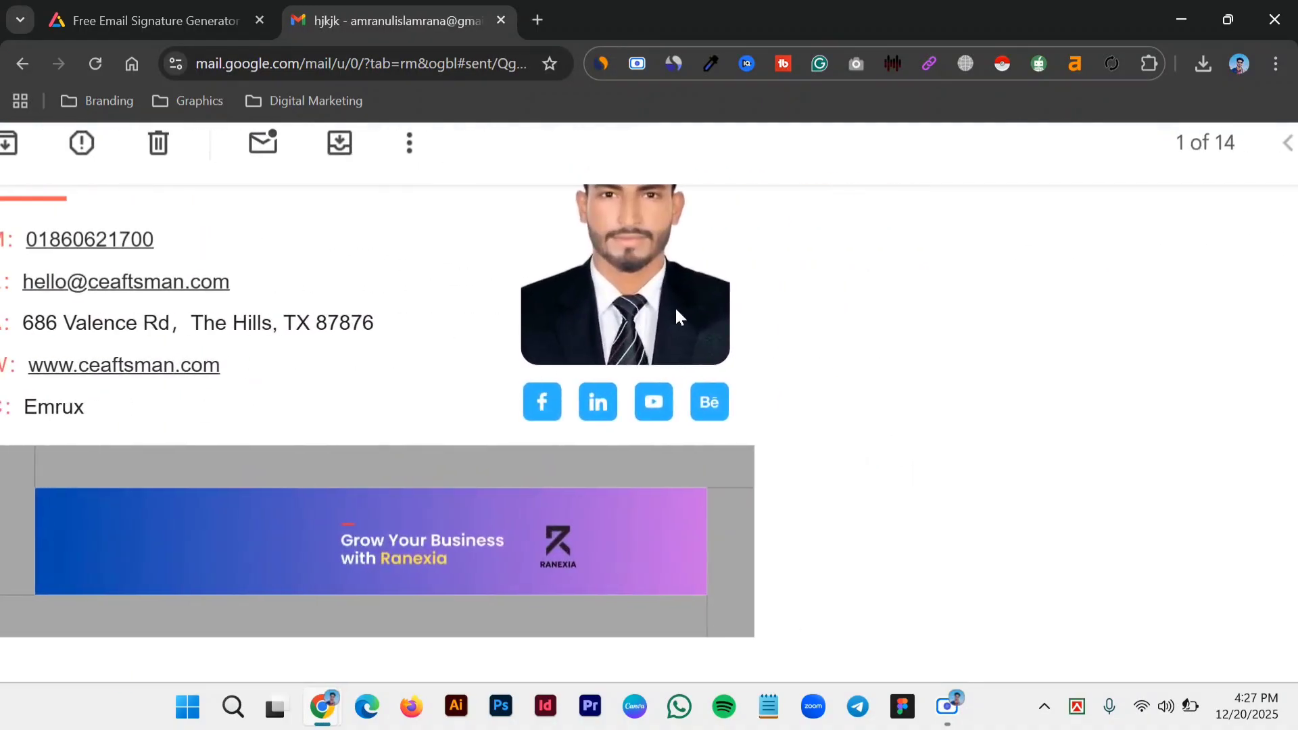
pyautogui.hscroll(1, 645, 408)
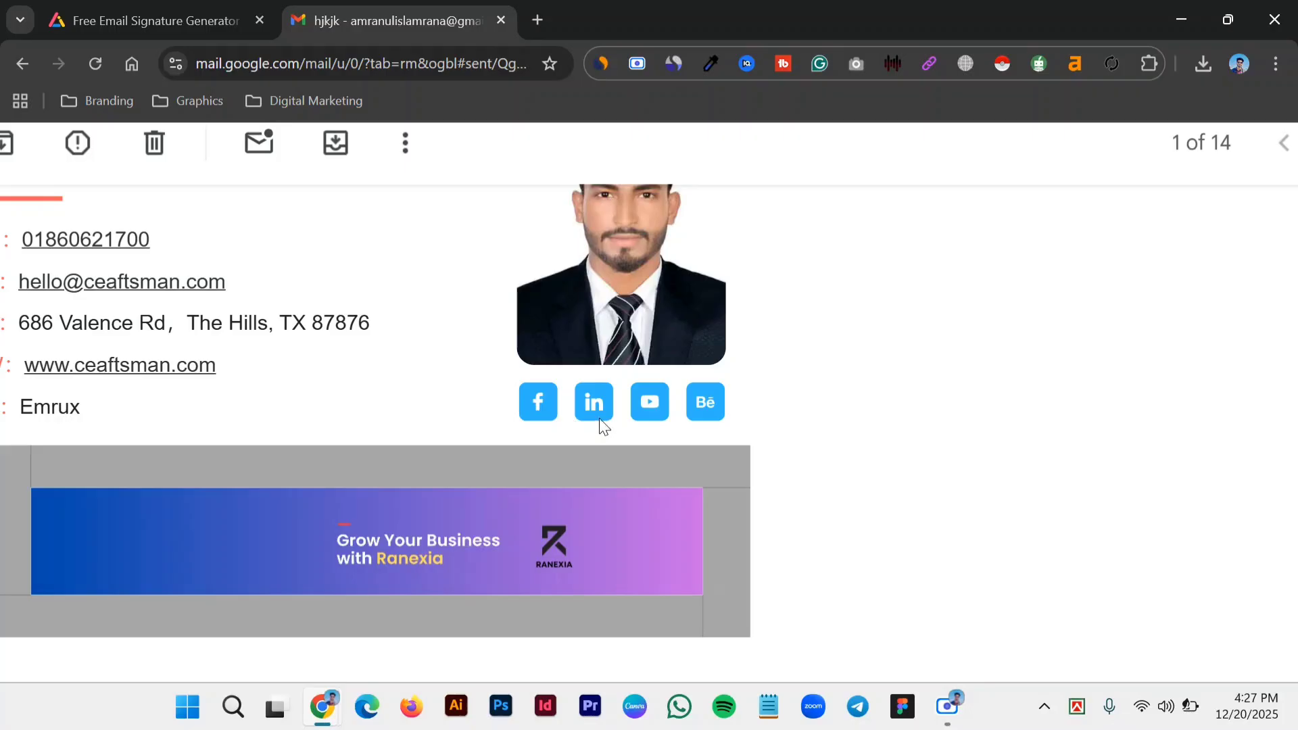
pyautogui.scroll(2, 598, 407)
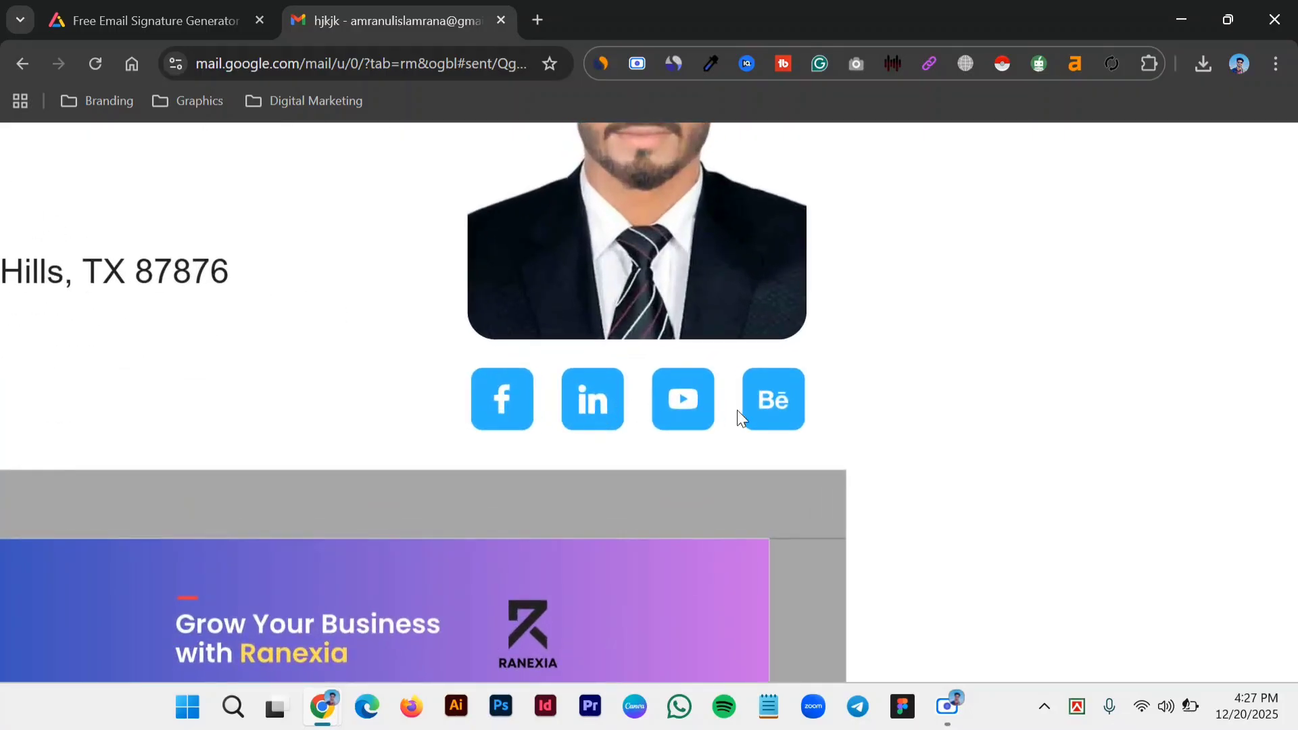
pyautogui.scroll(-2, 794, 403)
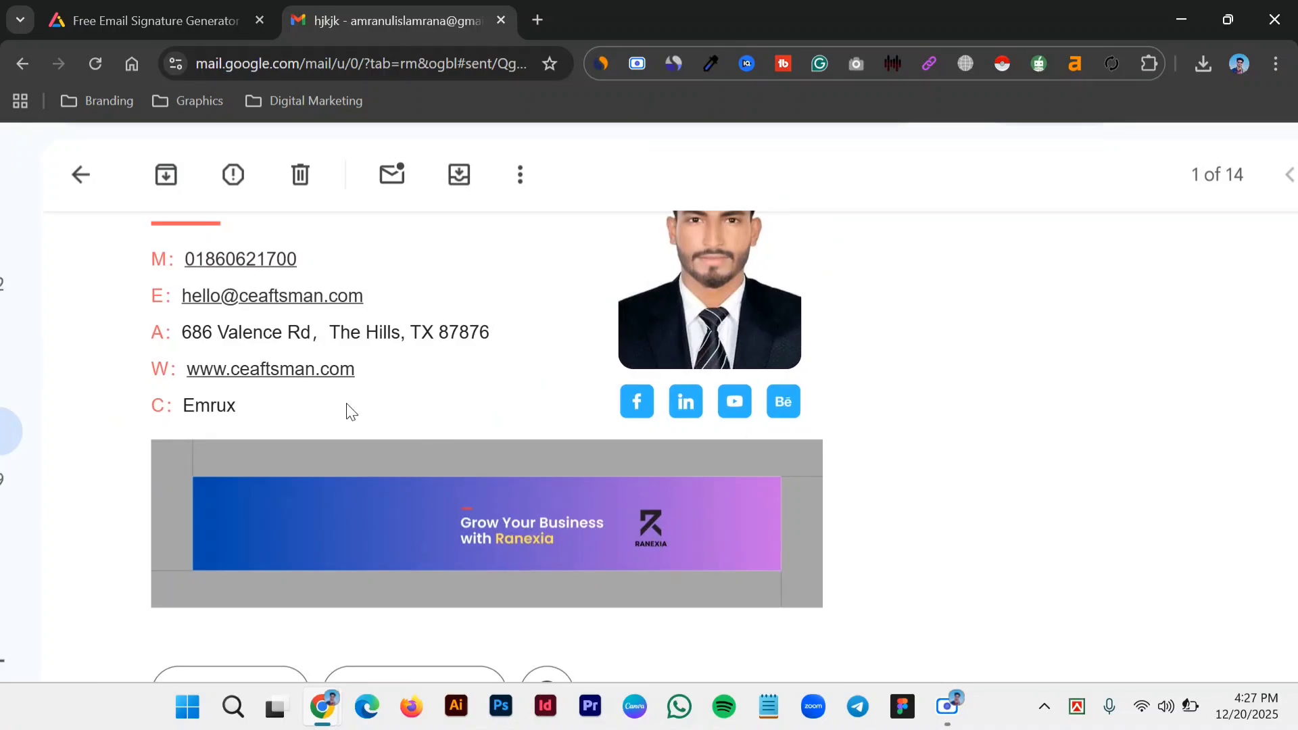
pyautogui.scroll(1, 347, 411)
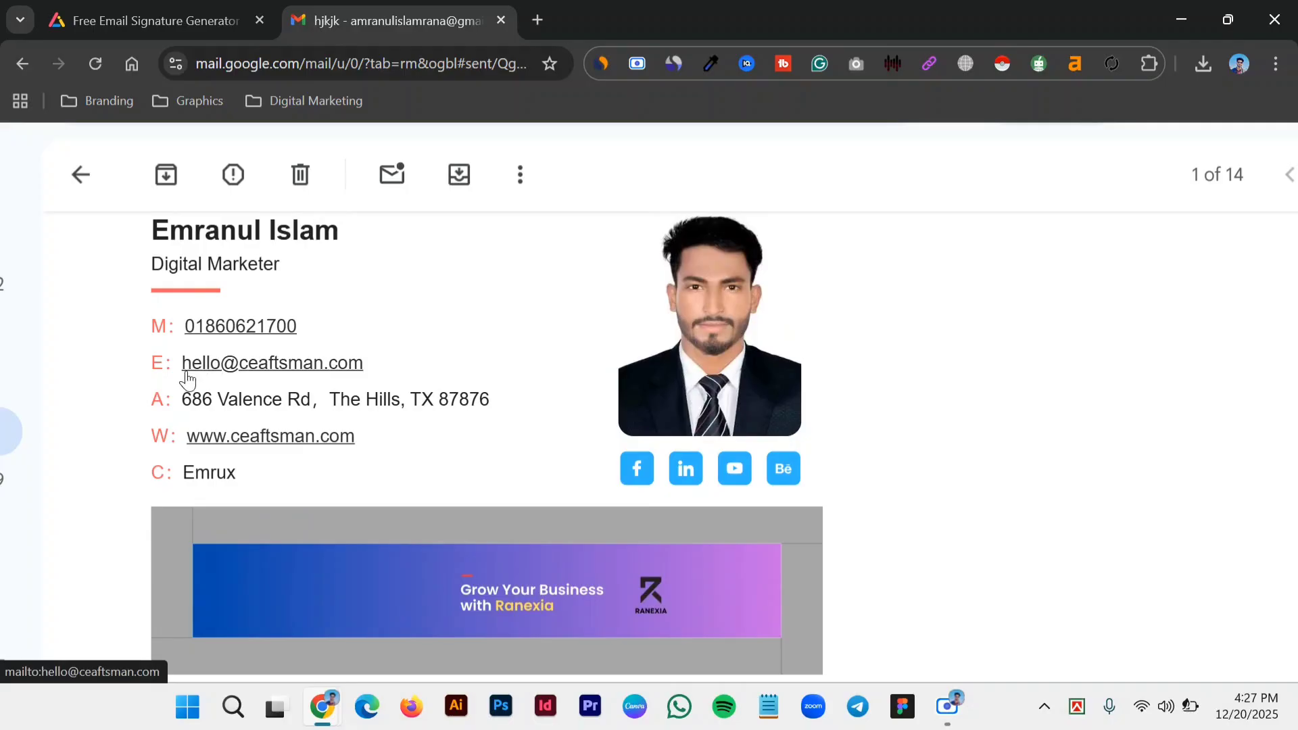
# - Test the email address link in the sent message's signature, then close the new message without writing anything
pyautogui.click(255, 371)
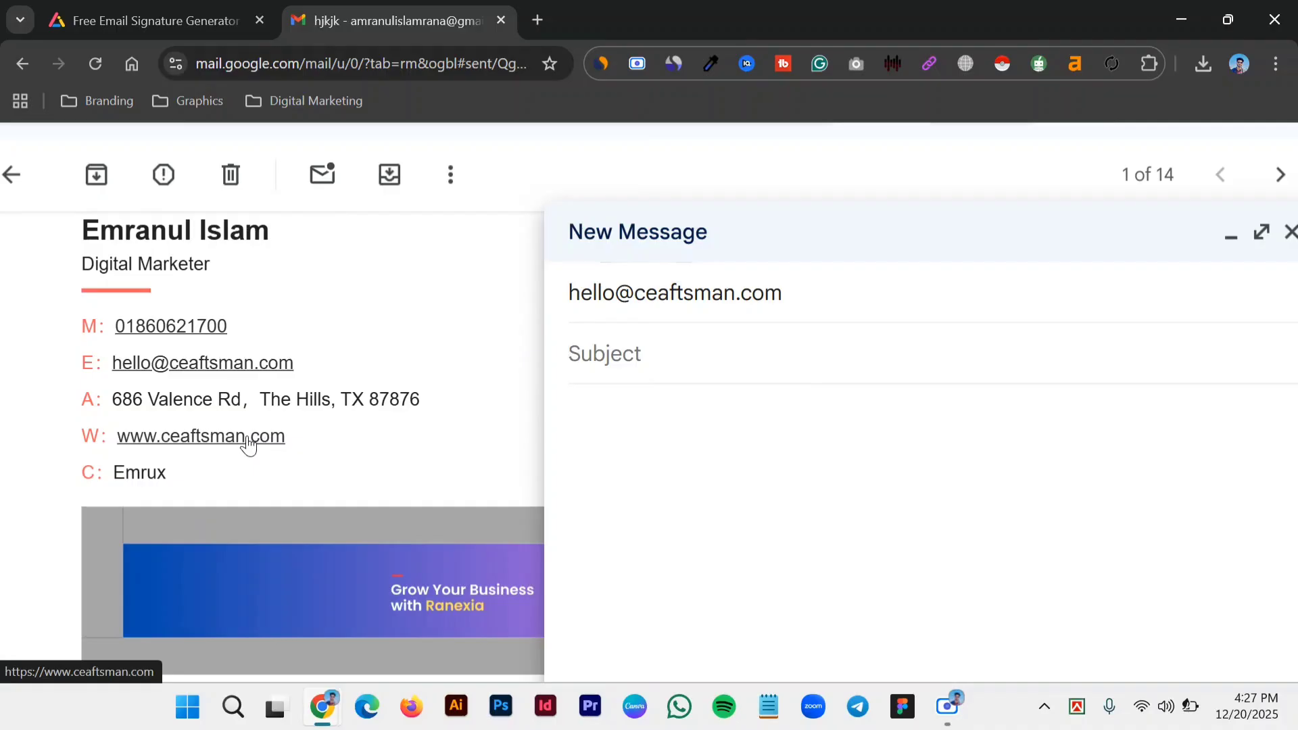
pyautogui.hotkey('ctrl', '-')
pyautogui.hotkey('ctrl', '-')
pyautogui.hotkey('ctrl', '-')
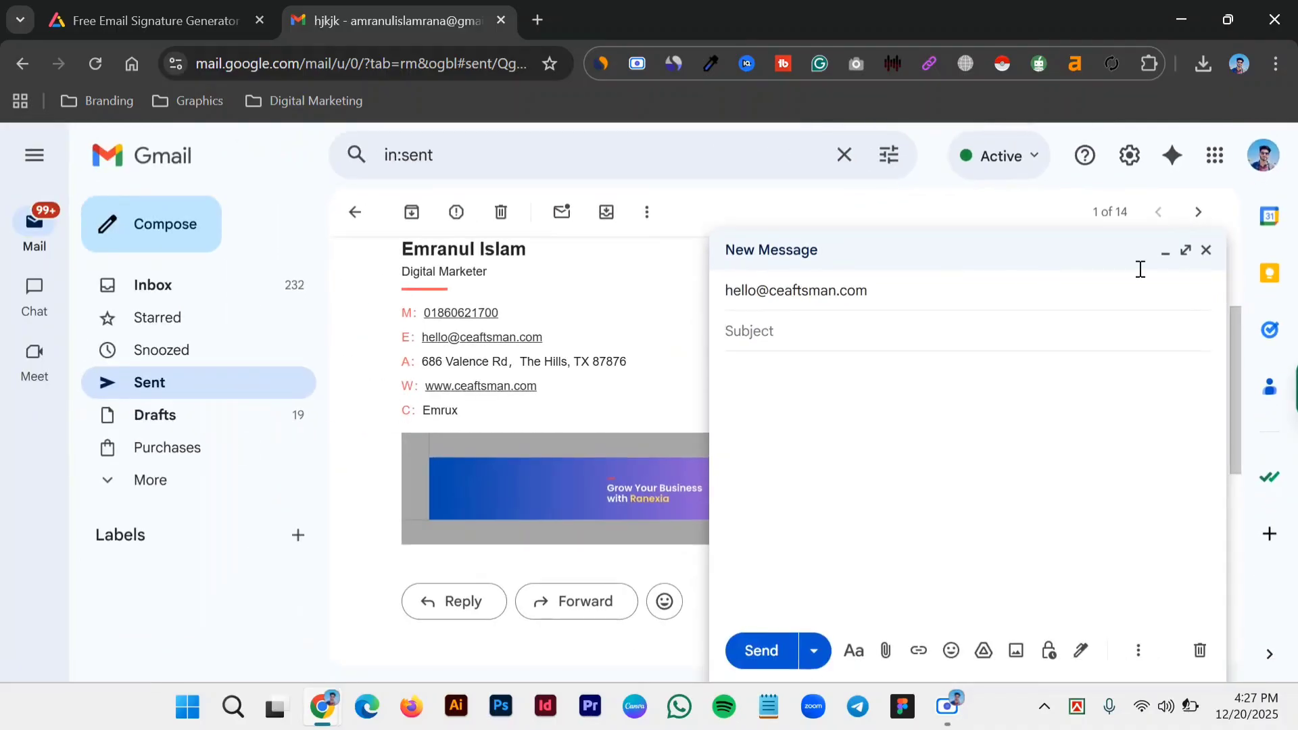
pyautogui.click(1206, 254)
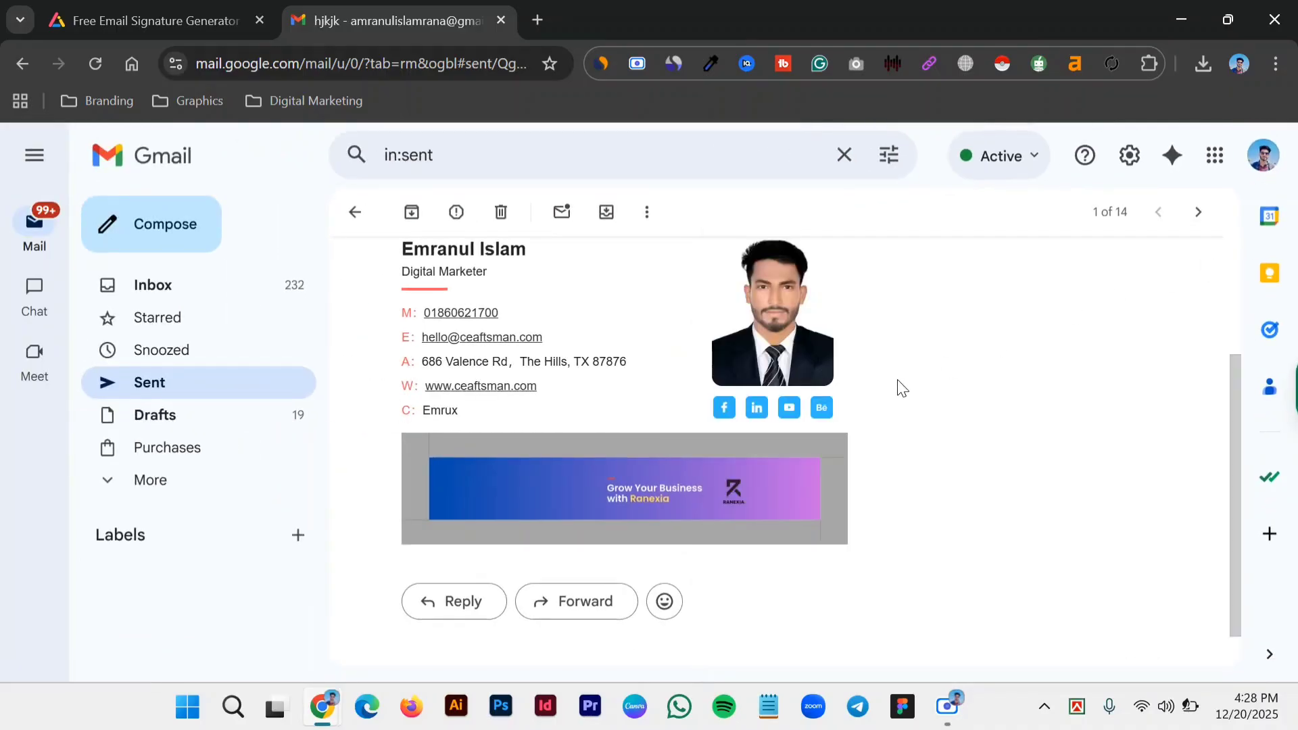
# - Review the whole sent email from its subject and closing line to the signature's banner
pyautogui.scroll(3, 899, 388)
pyautogui.hotkey('ctrl', '+')
pyautogui.hotkey('ctrl', '+')
pyautogui.hotkey('ctrl', '+')
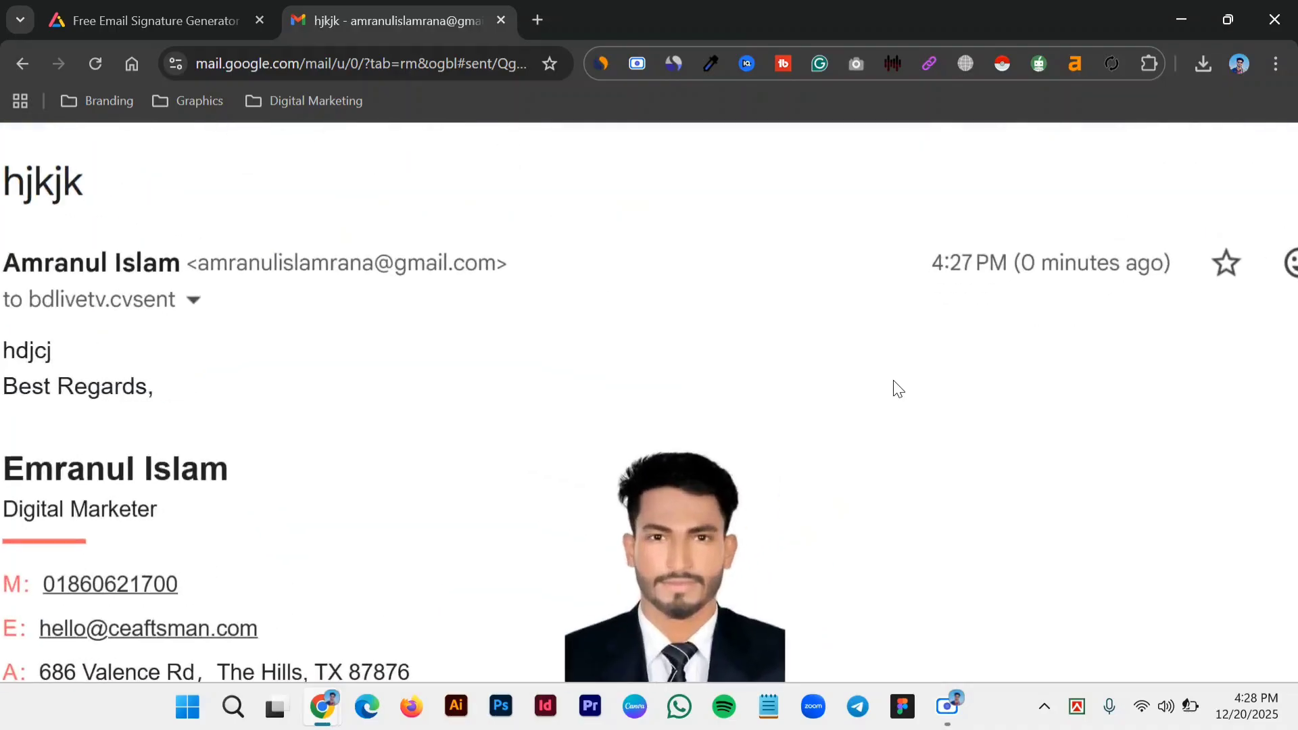
pyautogui.scroll(-3, 895, 386)
pyautogui.hotkey('ctrl', '-')
pyautogui.hotkey('ctrl', '-')
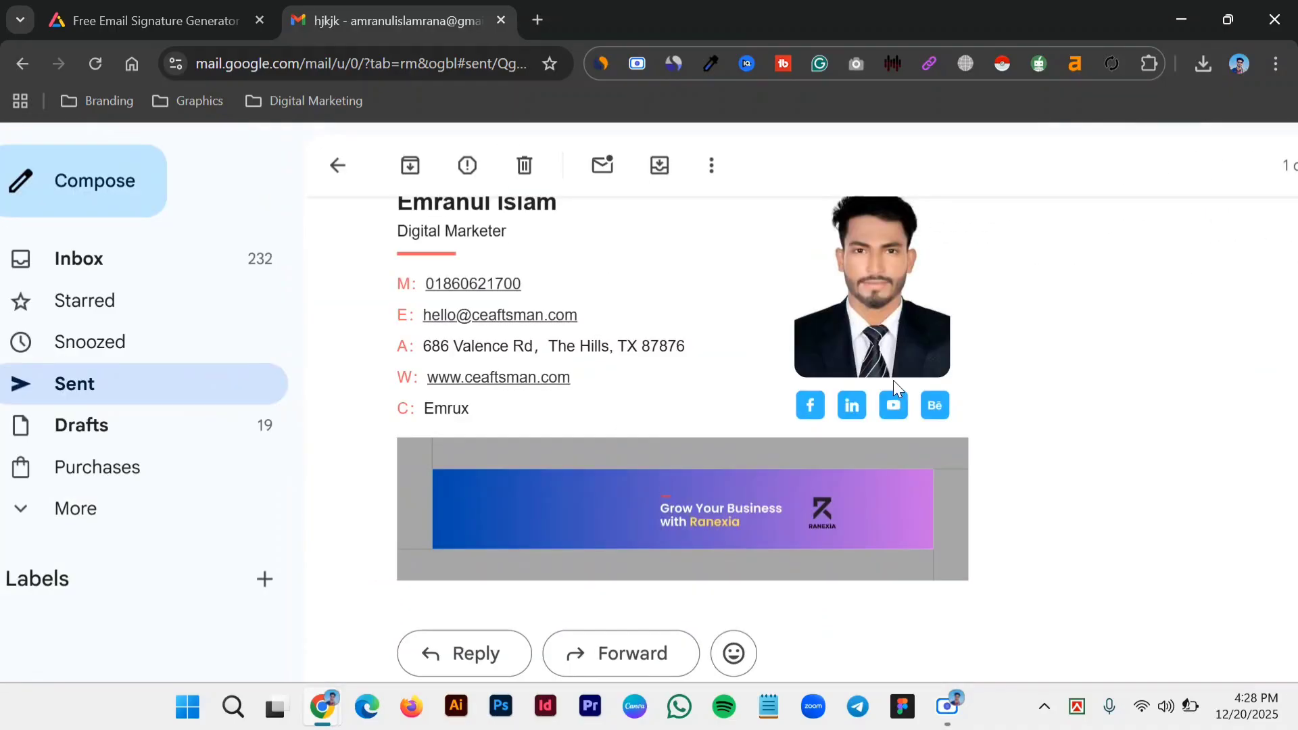
pyautogui.scroll(4, 893, 379)
pyautogui.hotkey('ctrl', '+')
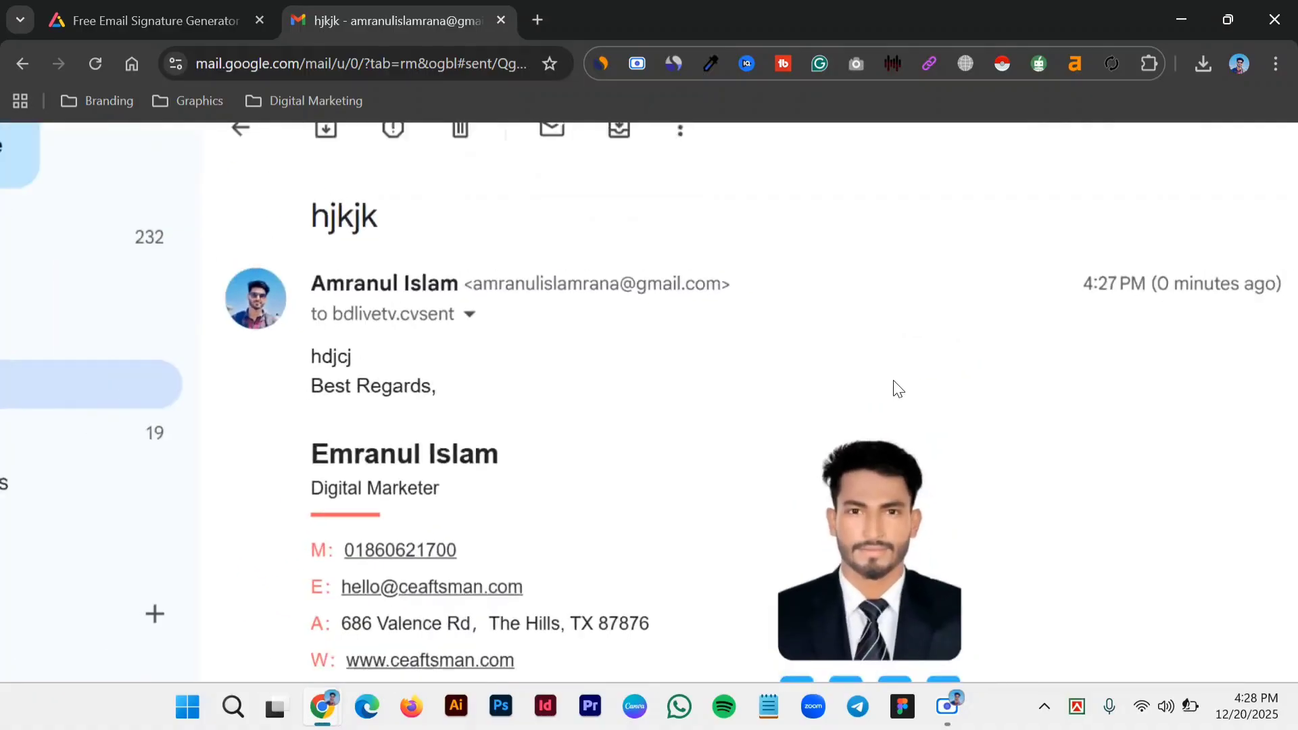